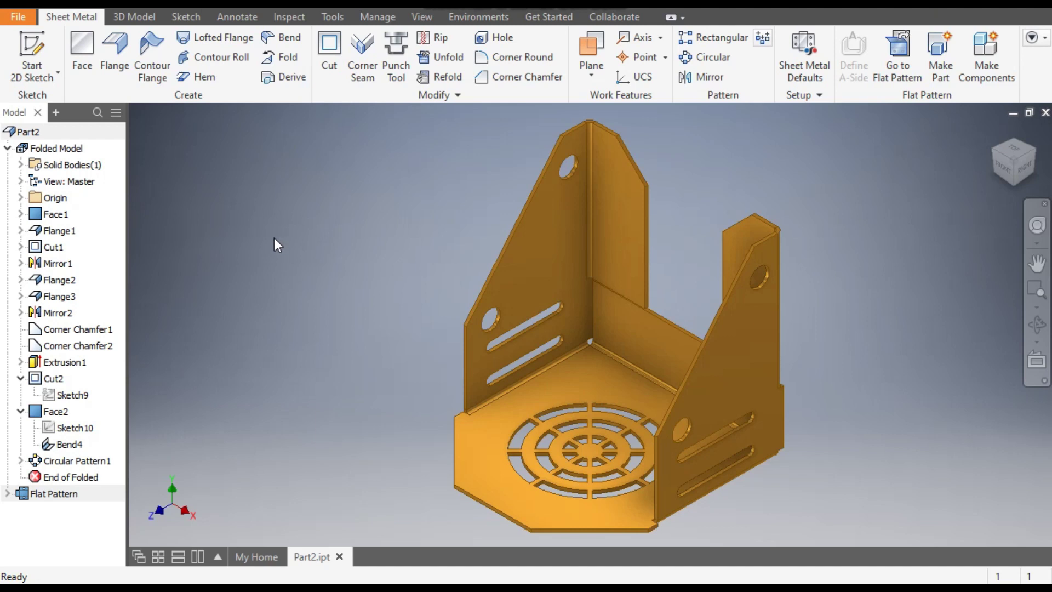
Create a new part from the Sheet Metal (mm).ipt template and start a sketch on the XZ plane
key("ctrl+n")
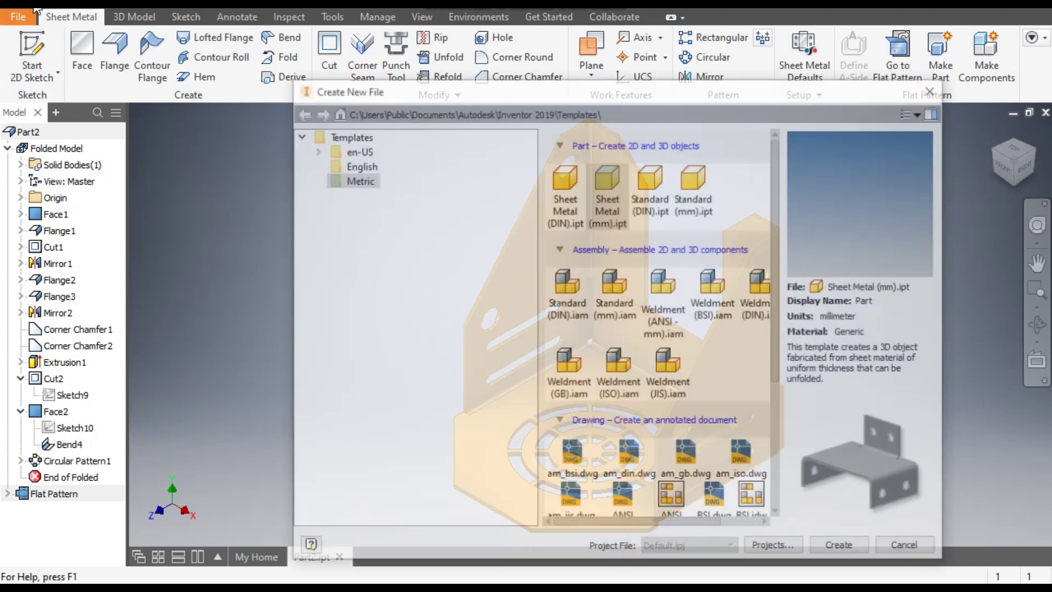
left_click(609, 173)
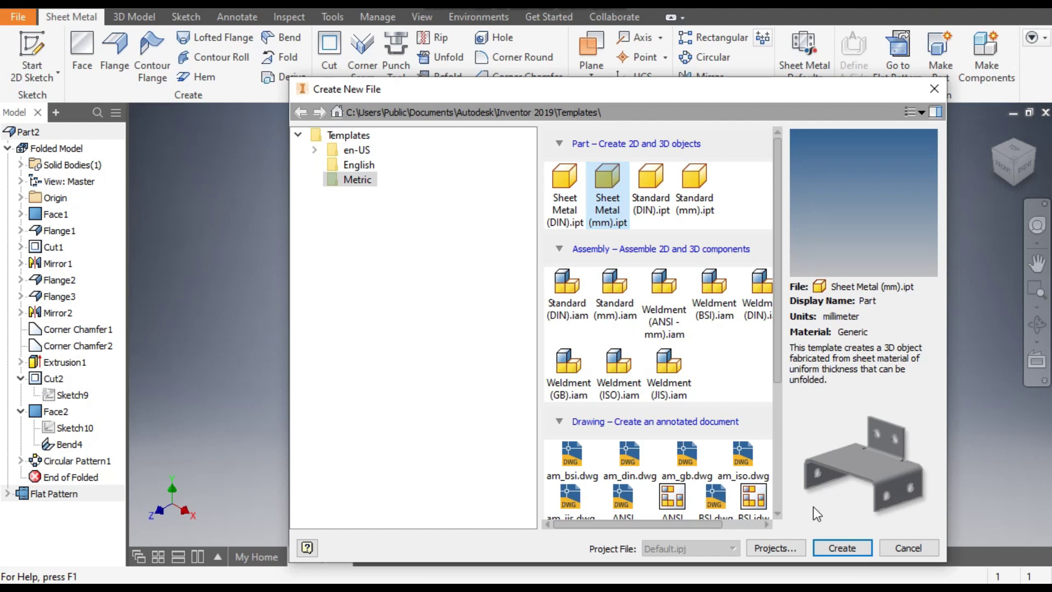
left_click(840, 545)
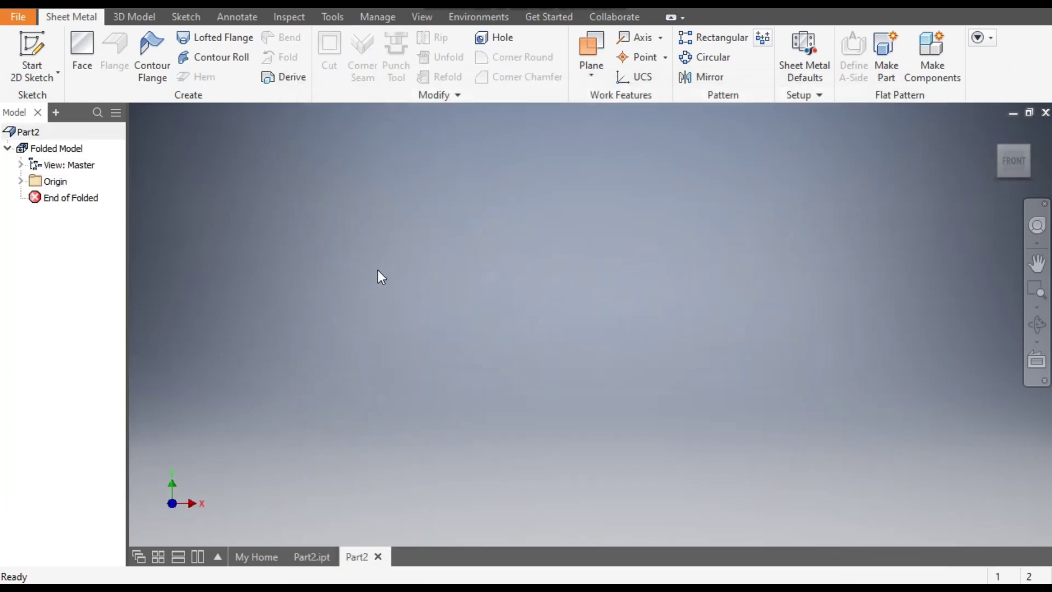
left_click(34, 50)
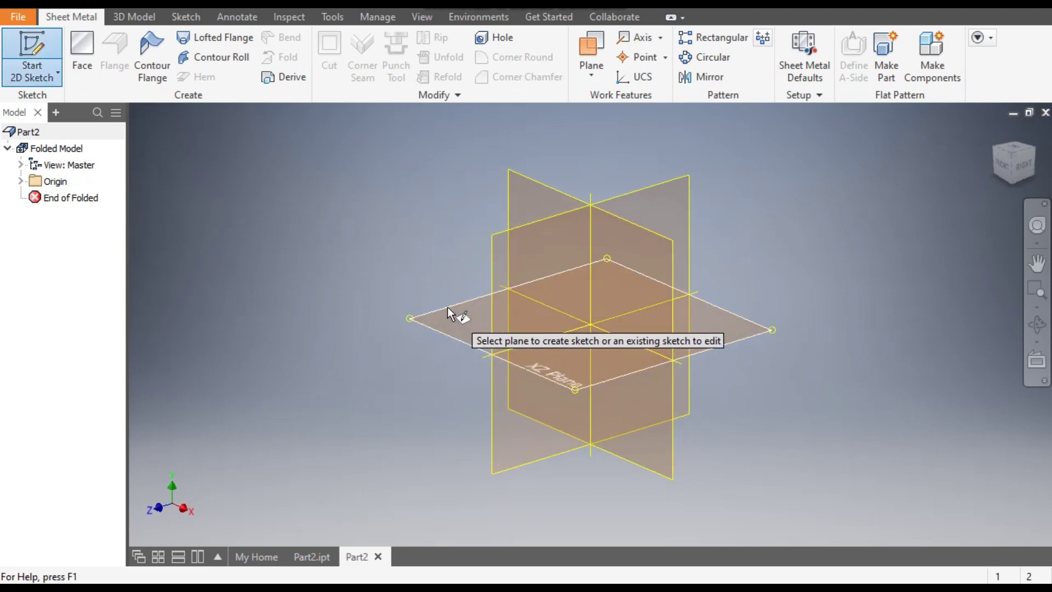
left_click(450, 314)
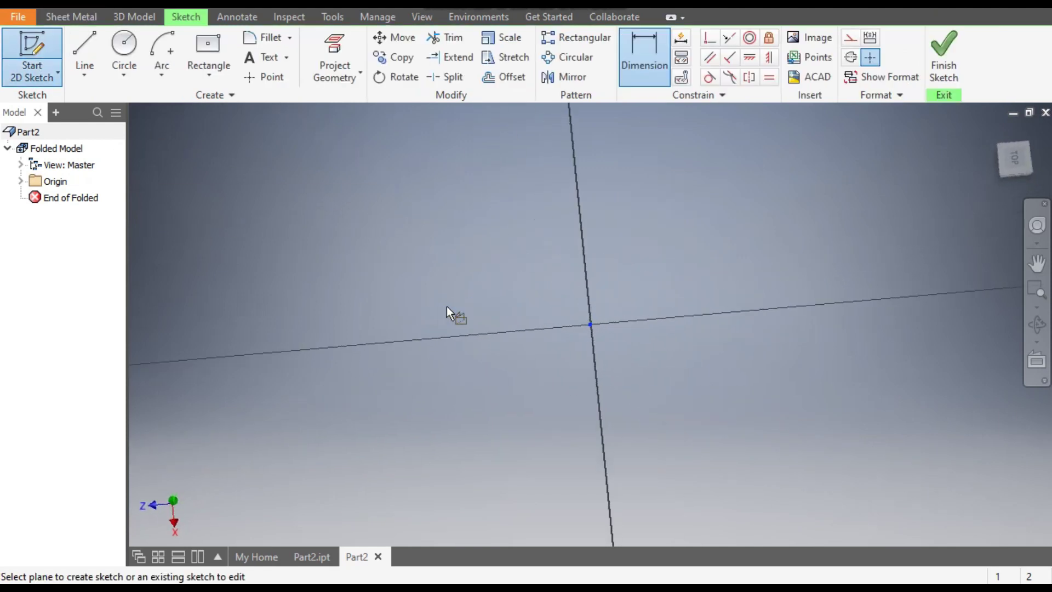
Draw a 100 × 100 mm two-point-centre rectangle centred on the sketch origin
left_click(1027, 135)
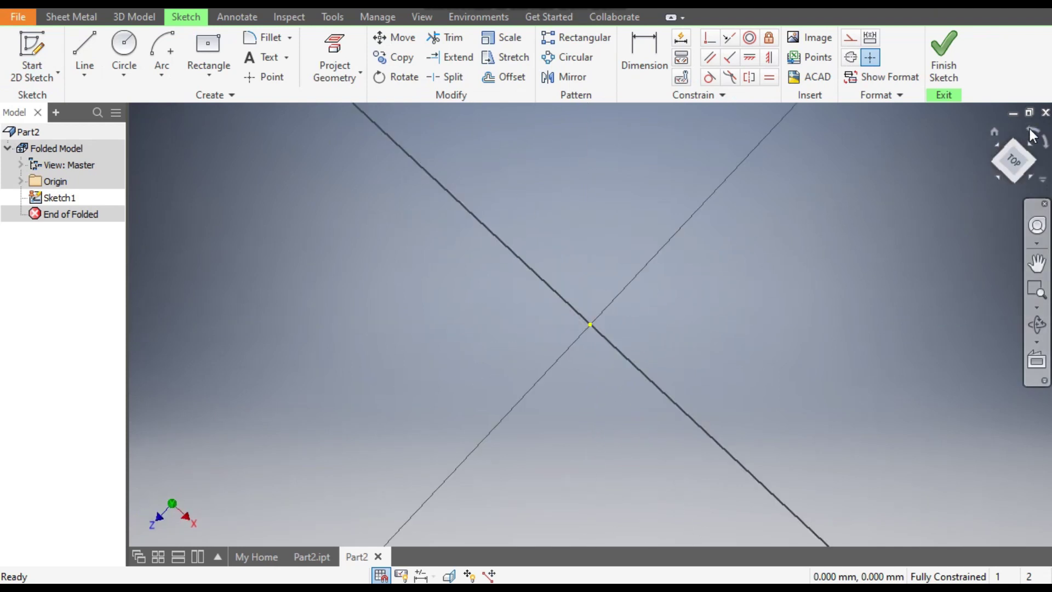
left_click(213, 78)
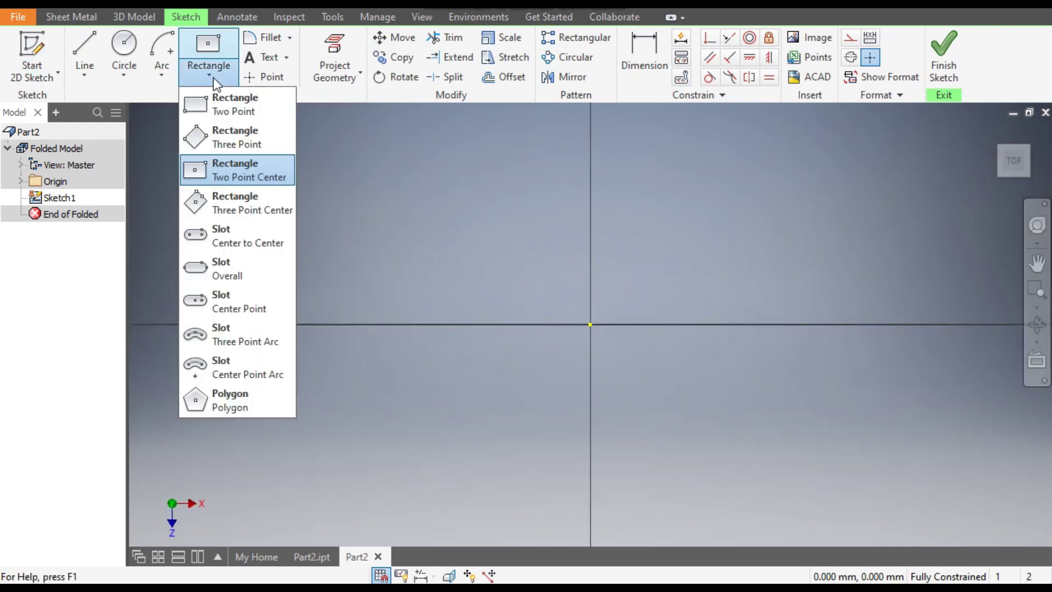
left_click(239, 175)
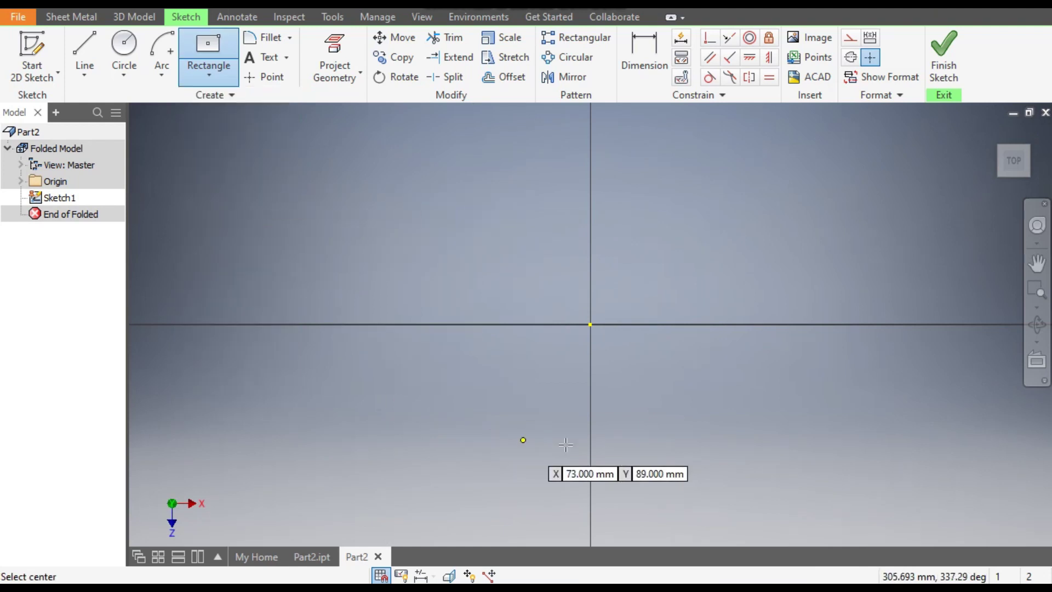
left_click(590, 324)
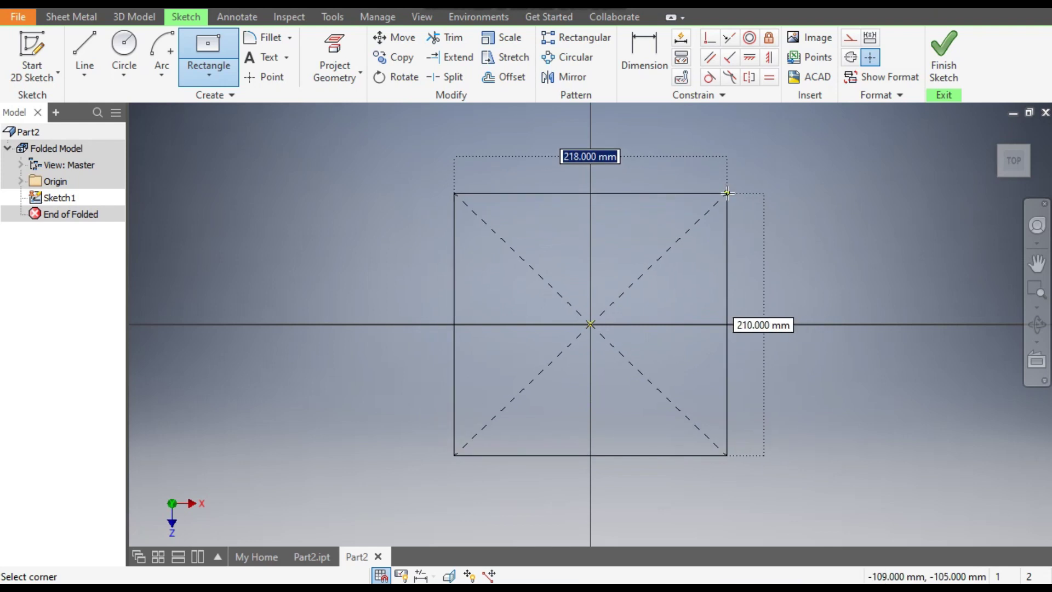
type("100")
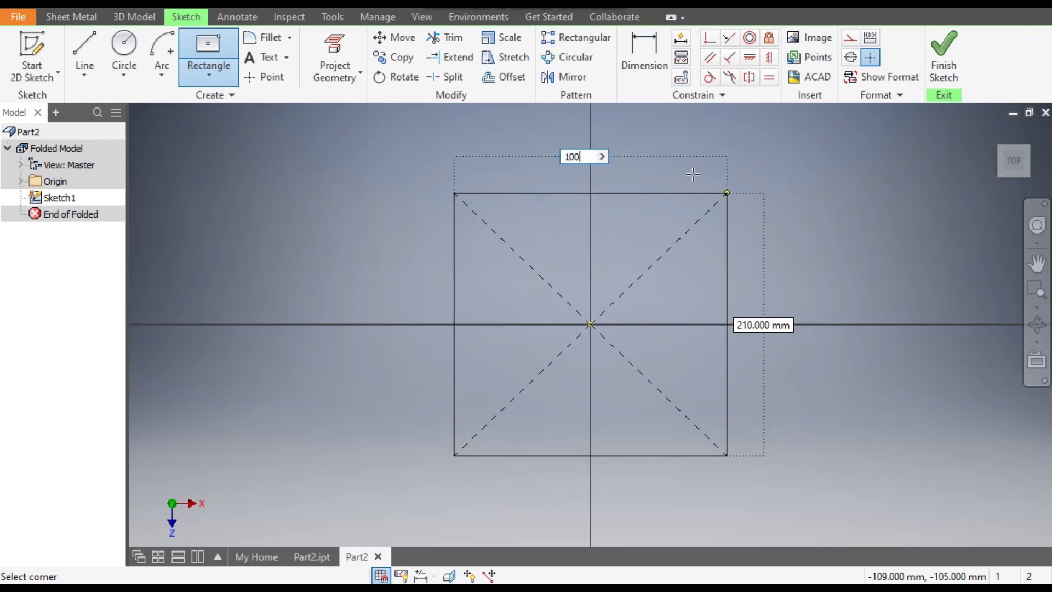
key("Tab")
type("10")
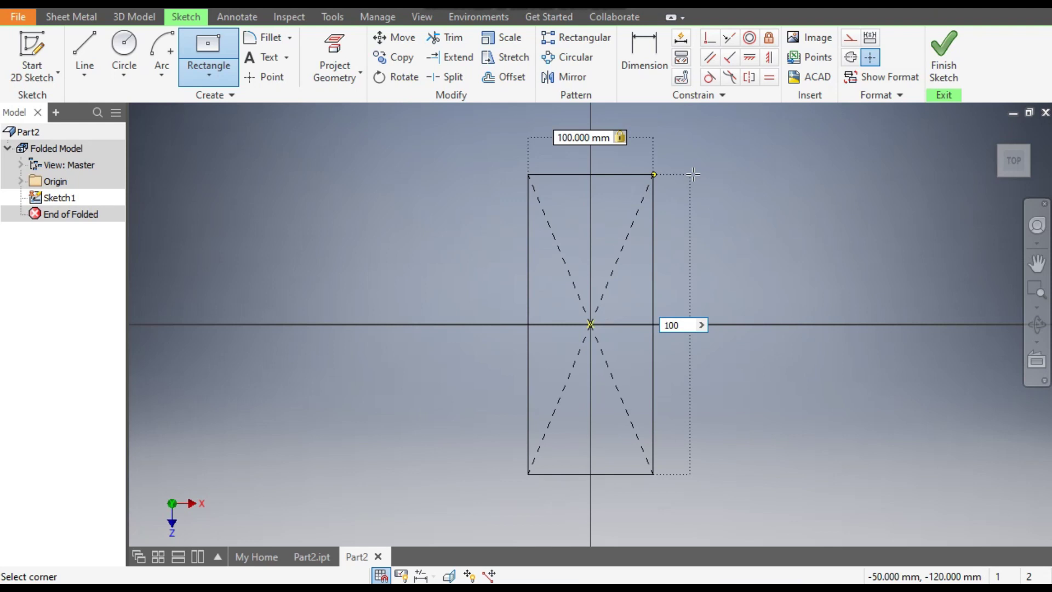
type("0")
key("Return")
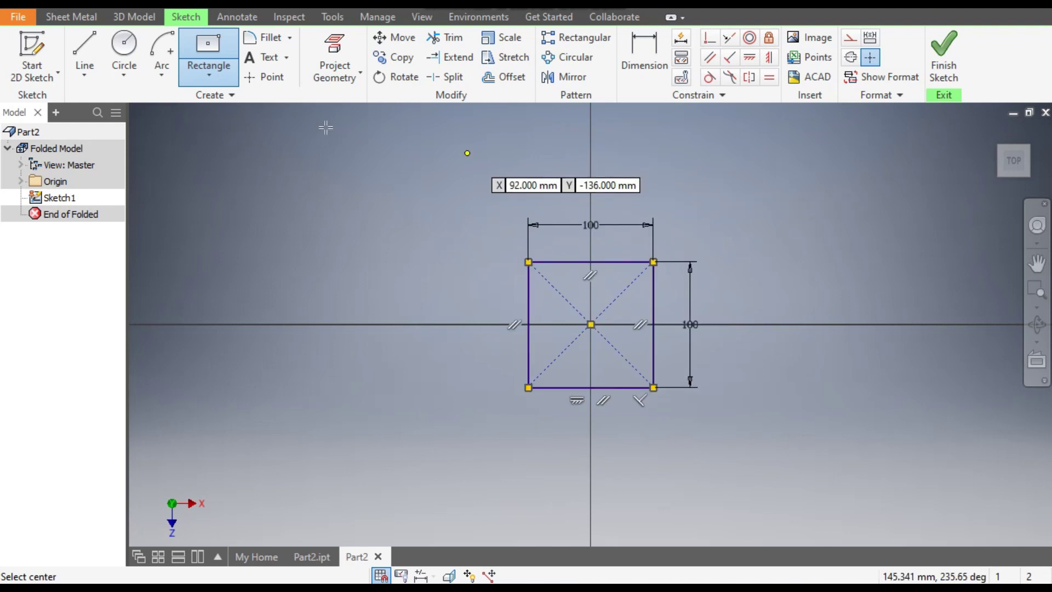
Create Face1, a flat 100 × 100 mm sheet-metal plate from the square profile
left_click(75, 21)
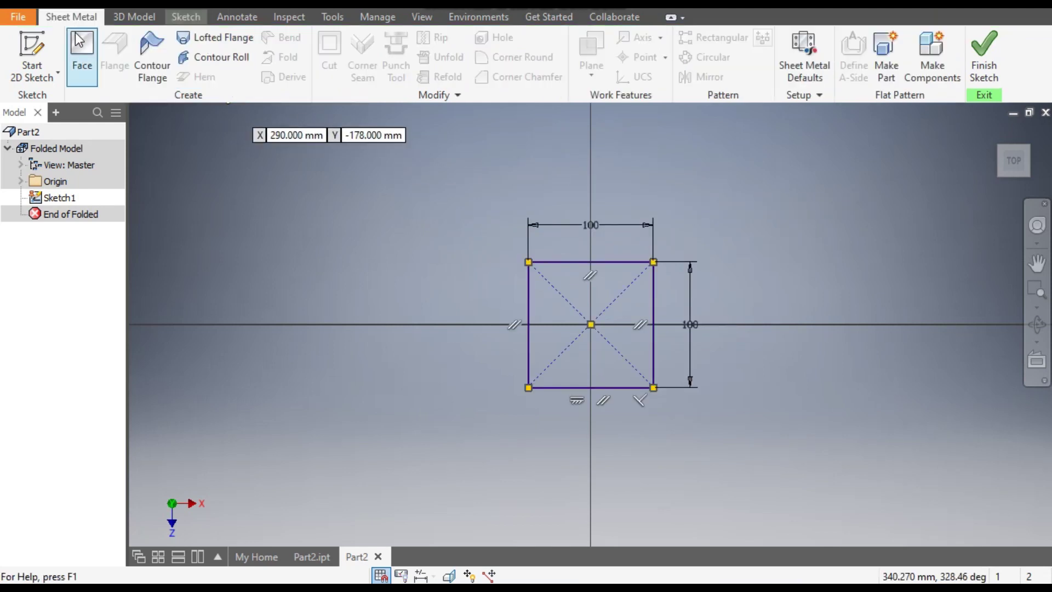
left_click(80, 48)
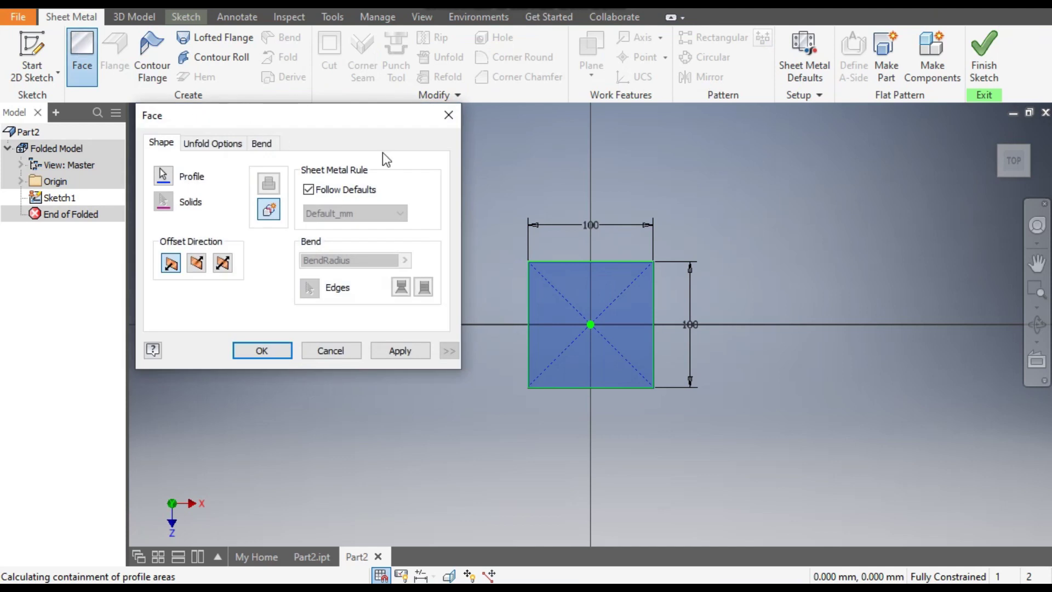
left_click(1021, 159)
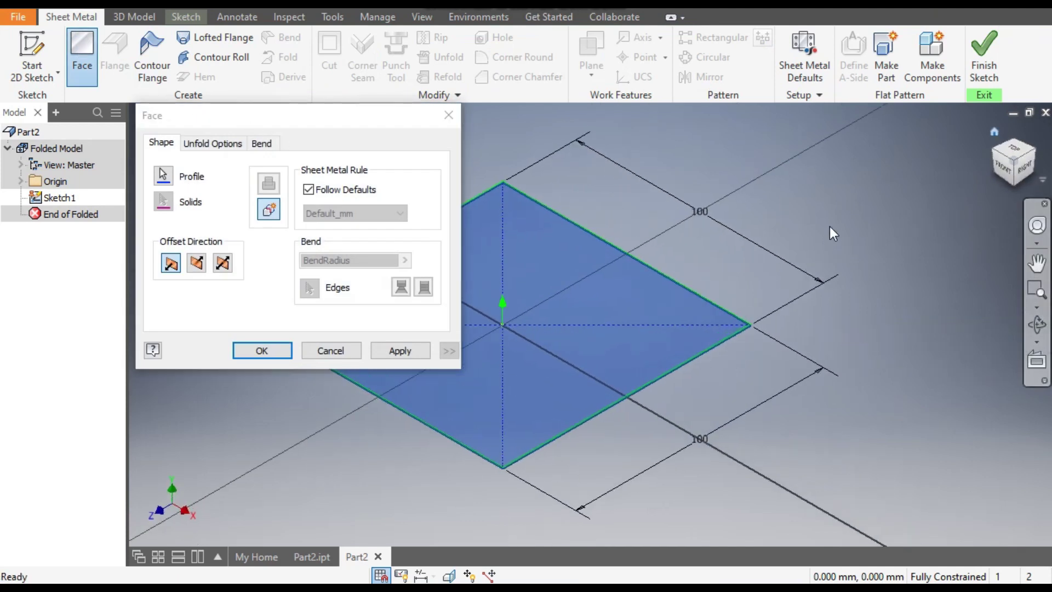
scroll(784, 265, "down", 1)
mouse_move(759, 294)
middle_mouse_down()
mouse_move(885, 282)
mouse_move(876, 264)
mouse_move(890, 265)
middle_mouse_up()
left_click(270, 353)
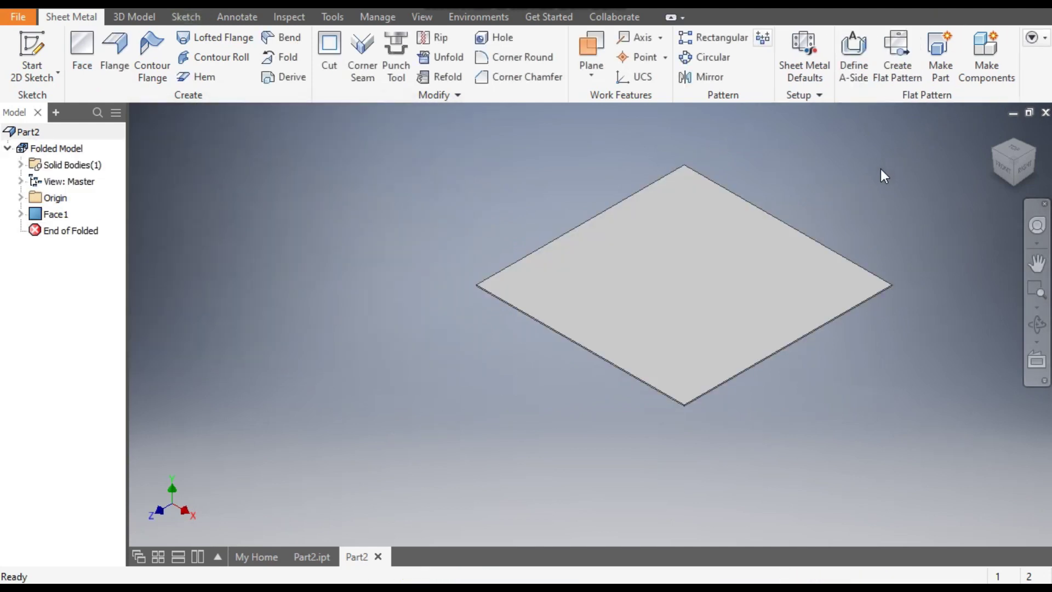
scroll(681, 421, "up", 3)
scroll(714, 394, "down", 2)
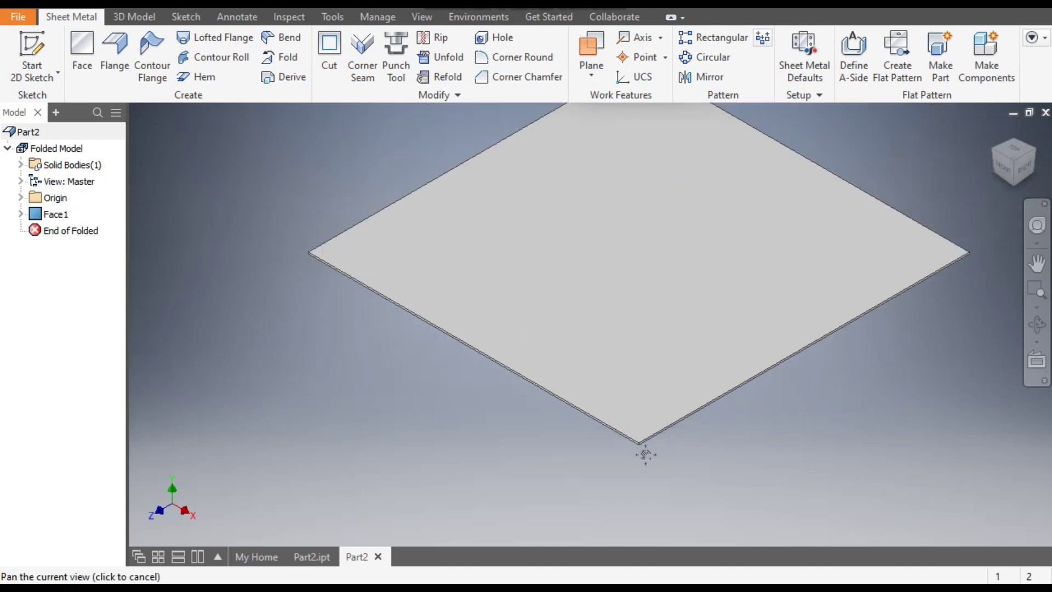
middle_click_drag(641, 449, 650, 486)
In Sheet Metal Defaults, stop using the rule thickness and apply a 2 mm thickness
left_click(800, 58)
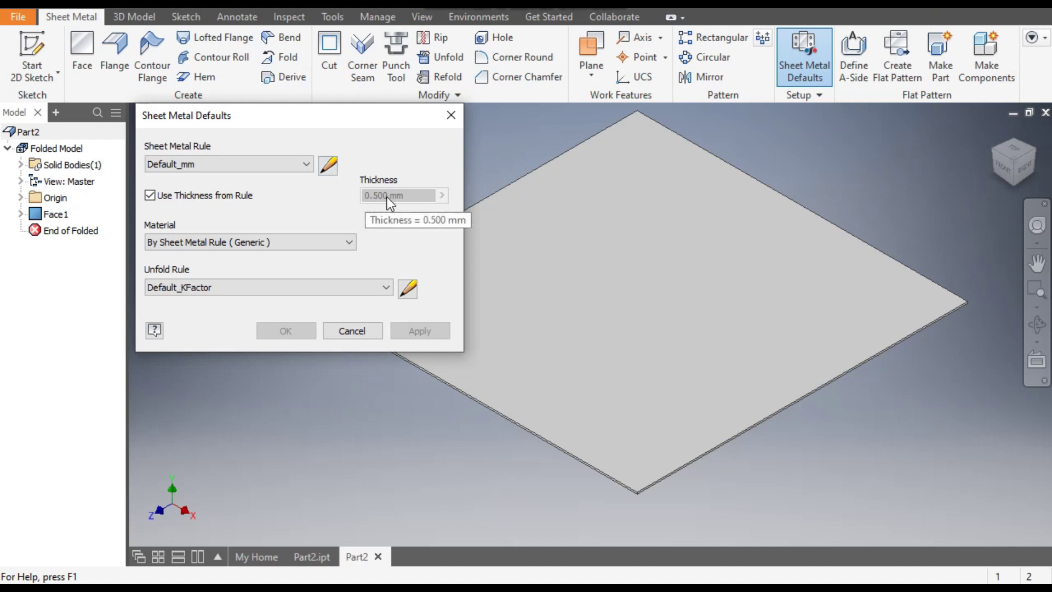
left_click(151, 195)
left_click_drag(406, 196, 361, 202)
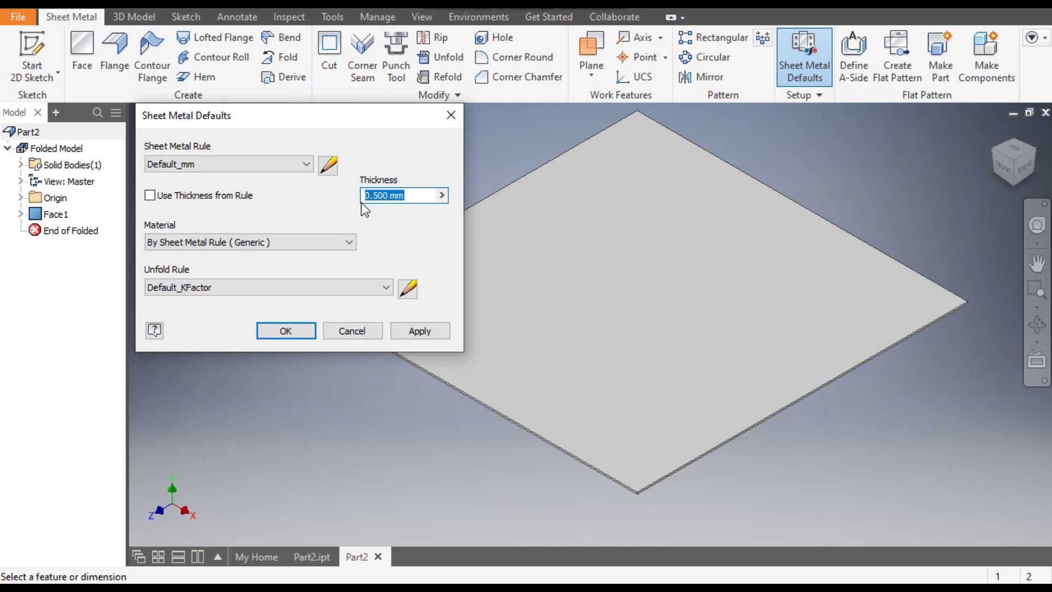
type("2")
left_click(420, 332)
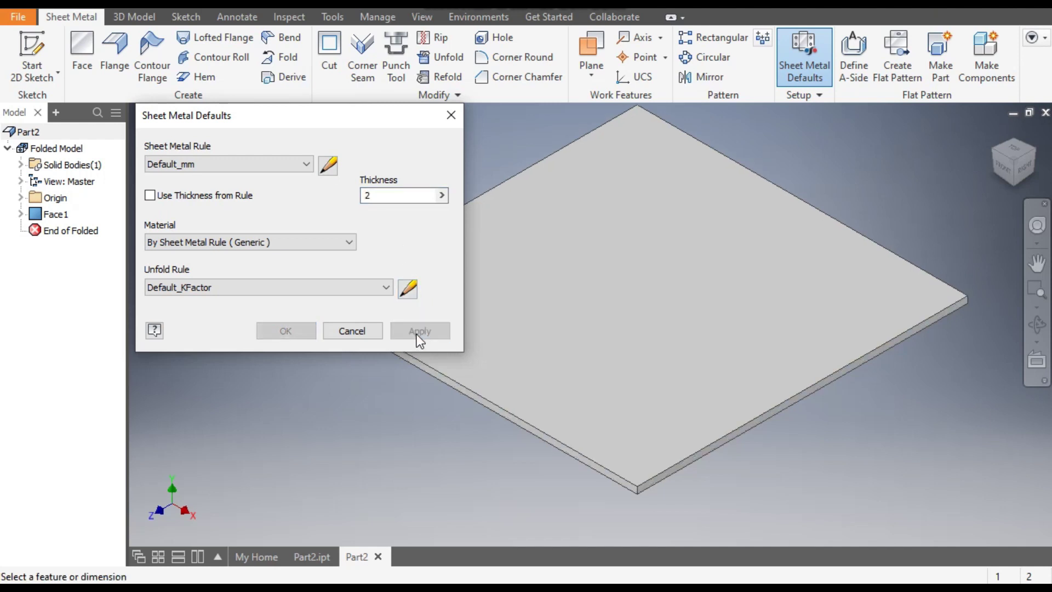
left_click(451, 115)
middle_click_drag(455, 120, 441, 152)
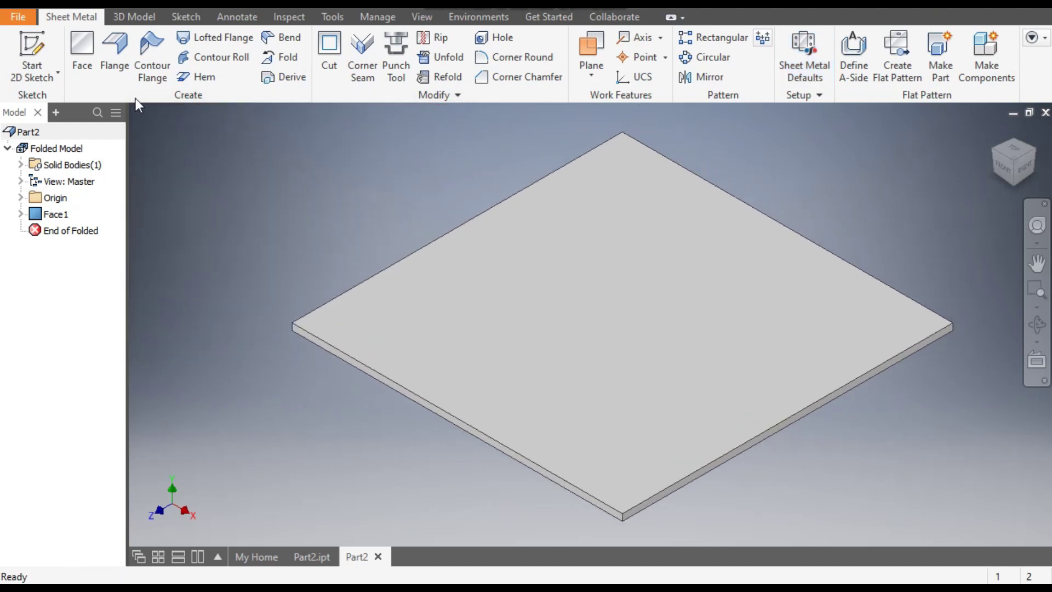
Start a flange on the plate's front-right edge with its width set by offsets
left_click(119, 57)
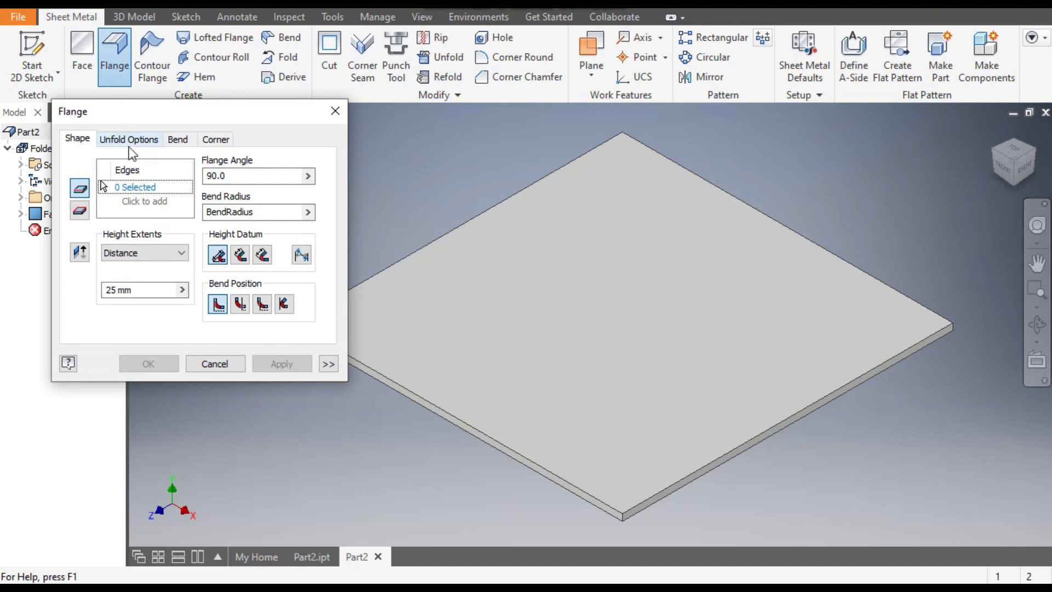
left_click(840, 386)
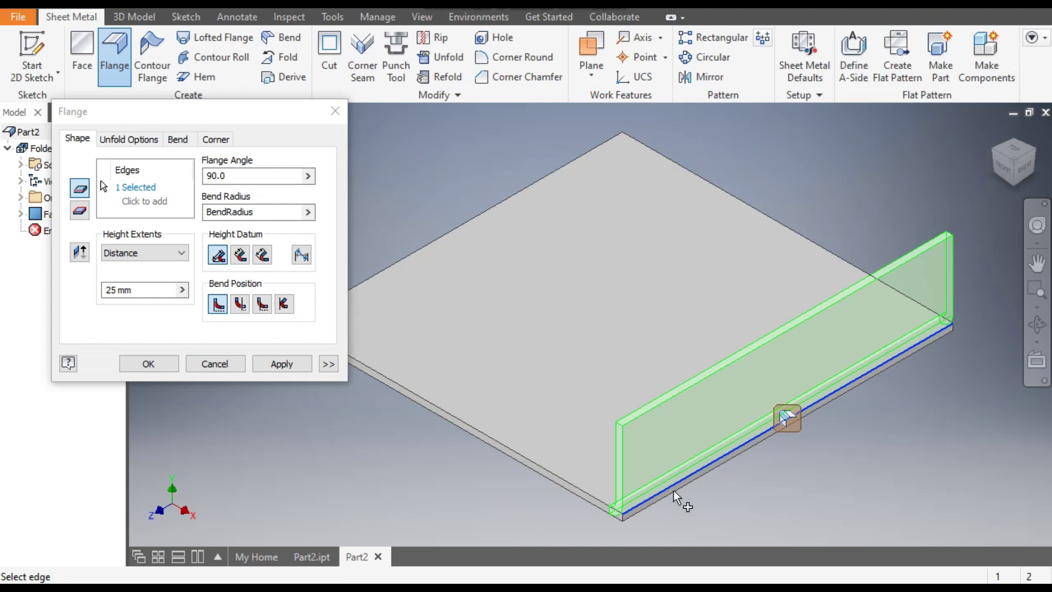
left_click(329, 364)
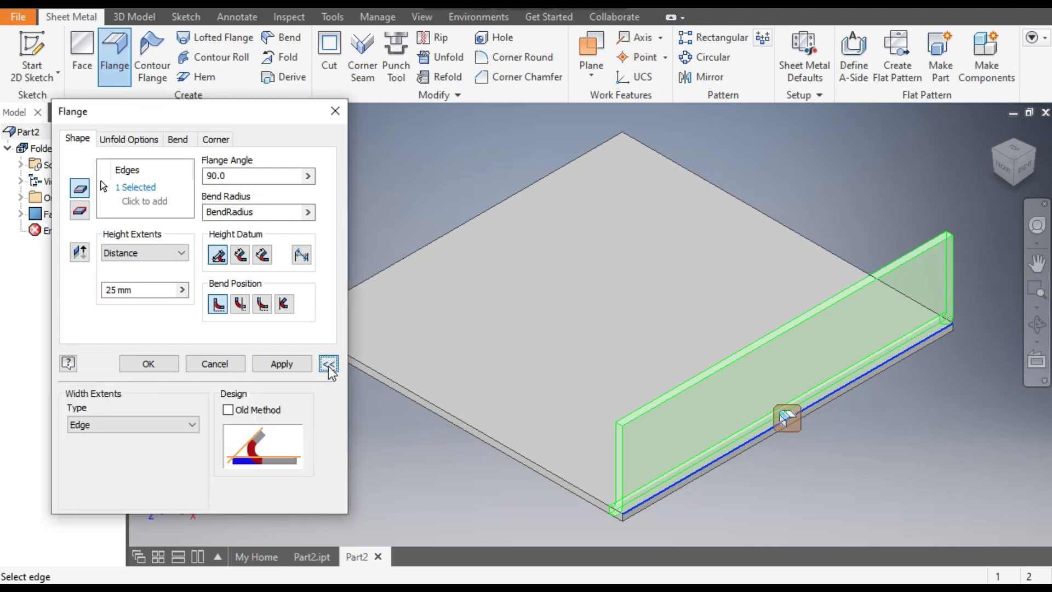
left_click(149, 424)
left_click(114, 460)
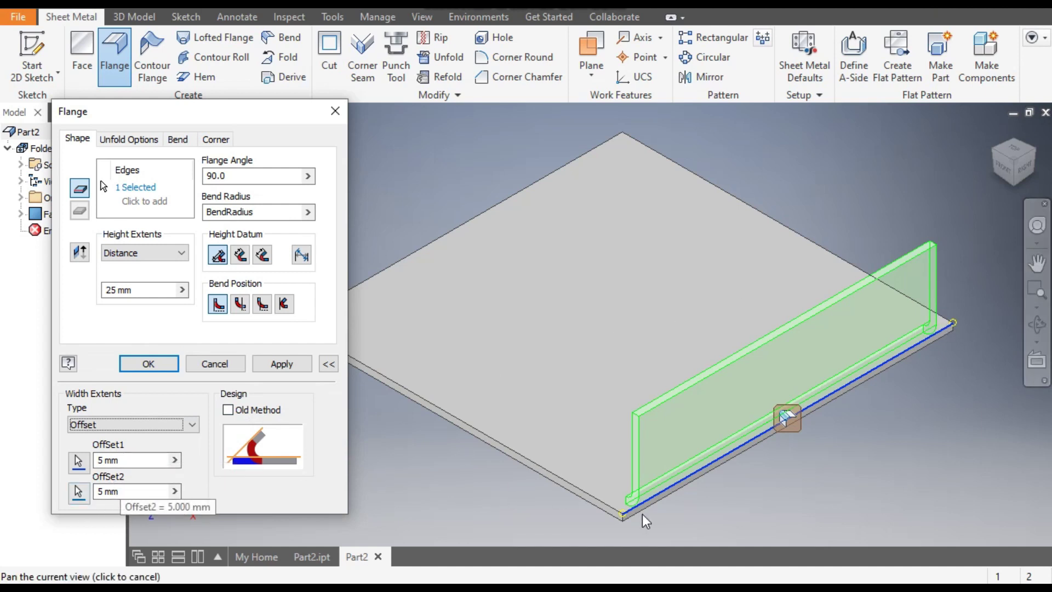
Set flange offsets of 0 and 35 mm and a 100 mm height, creating Flange1
left_click(98, 460)
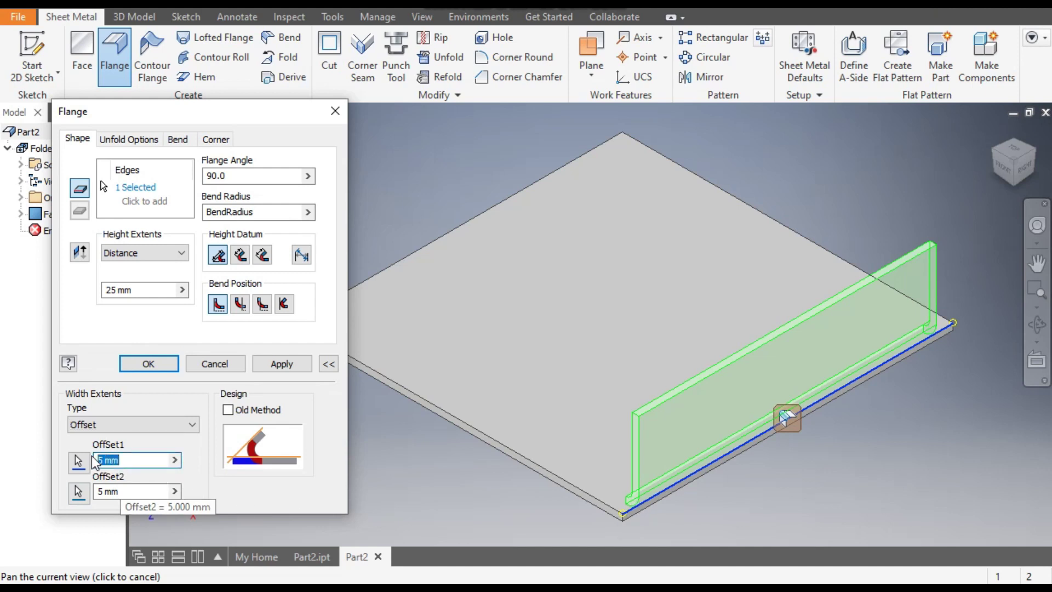
type("0")
left_click(127, 491)
type("35")
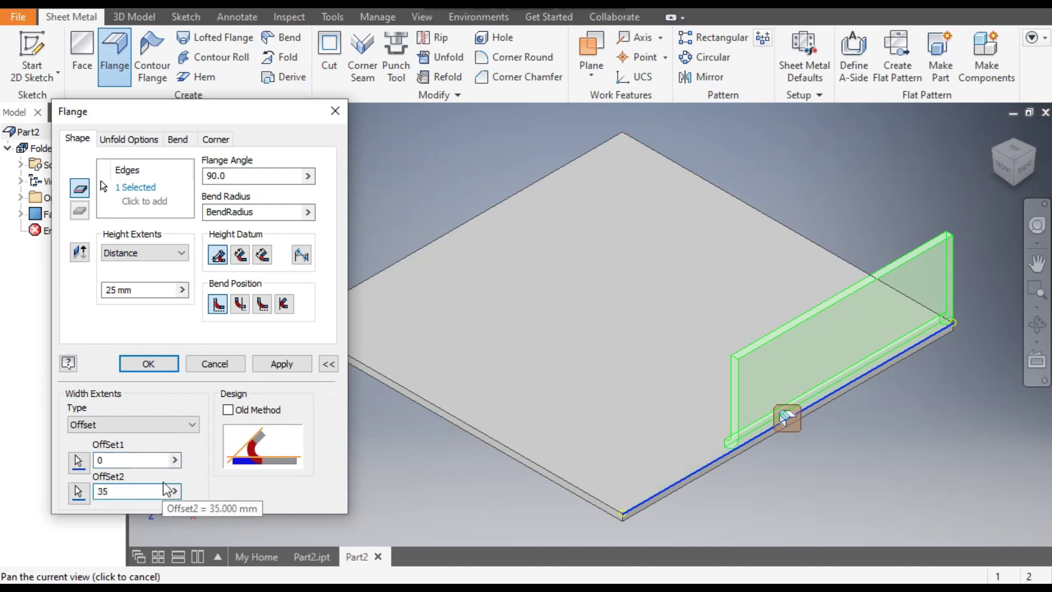
left_click_drag(137, 290, 102, 291)
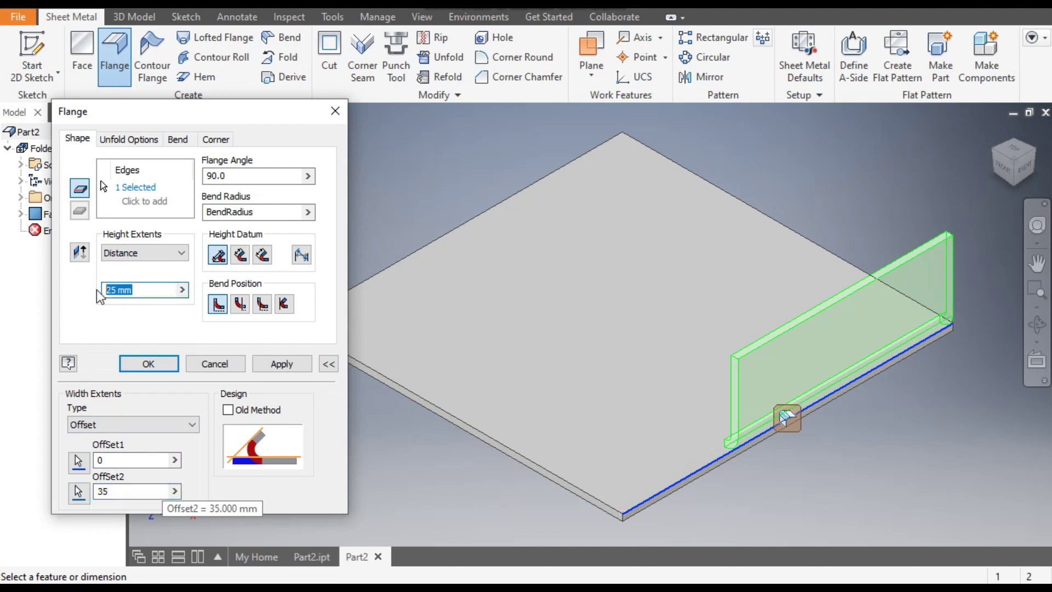
type("100")
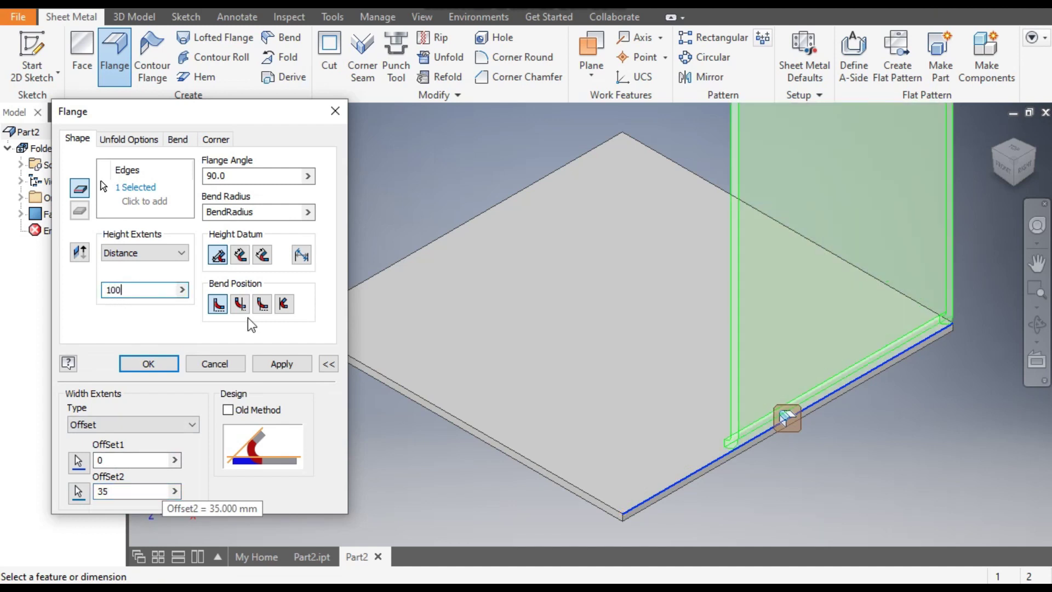
scroll(419, 414, "up", 3)
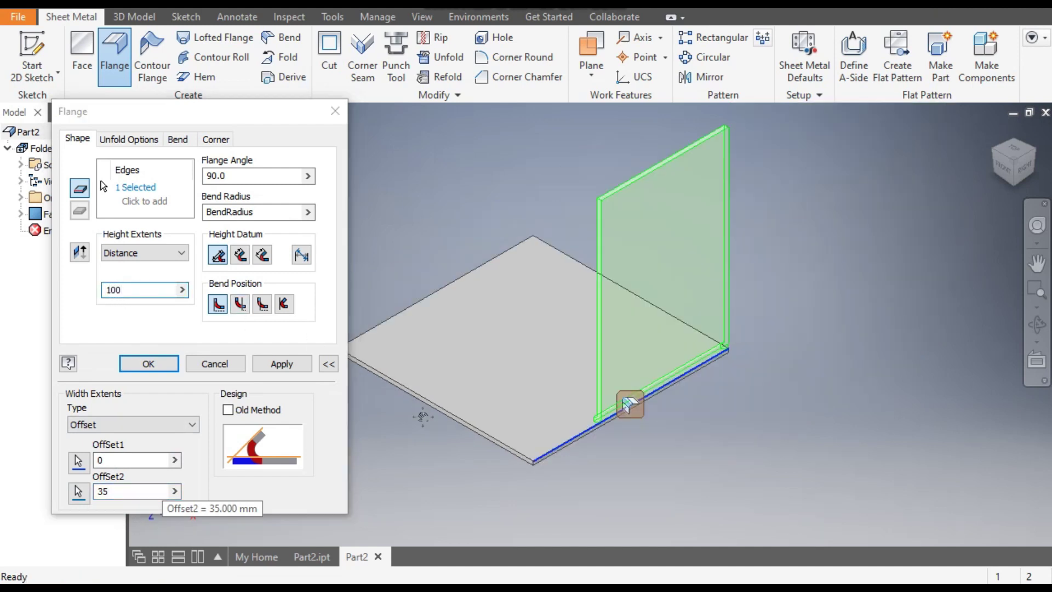
left_click(281, 365)
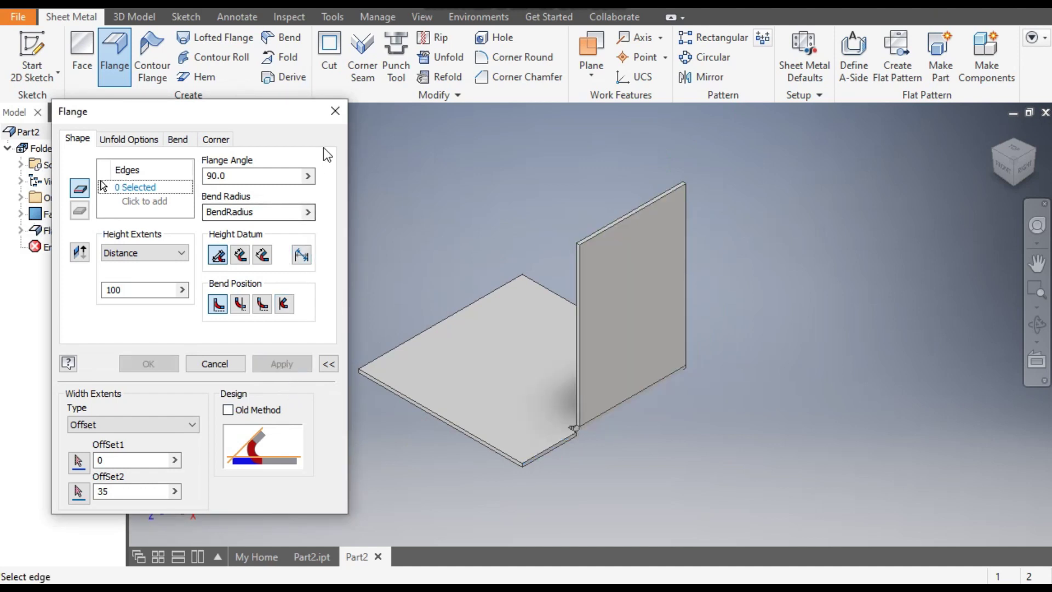
left_click(335, 113)
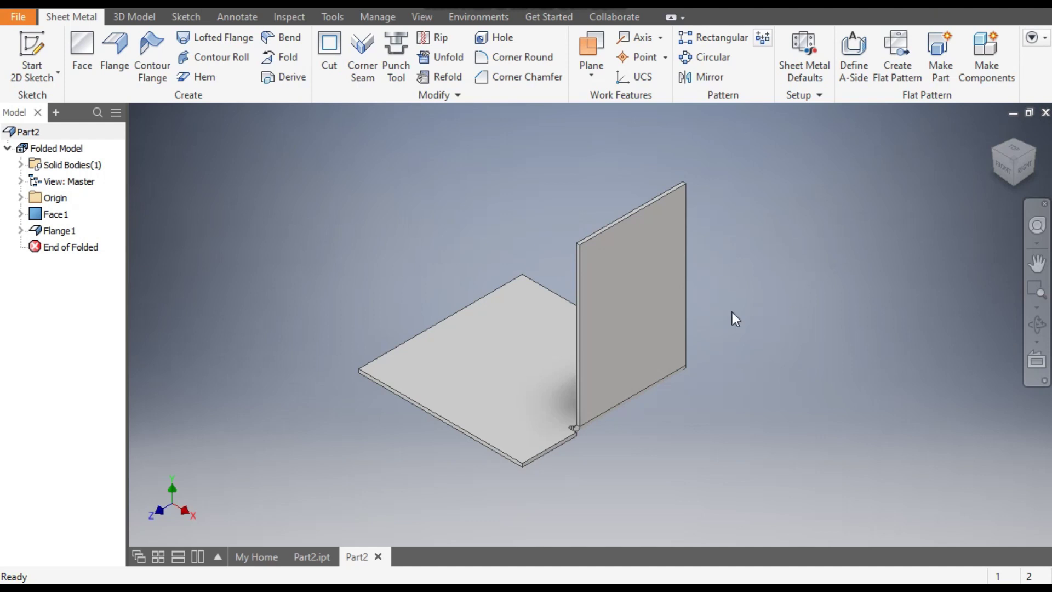
Sketch a triangle across the upright flange's top-left corner with a diagonal line
left_click(633, 281)
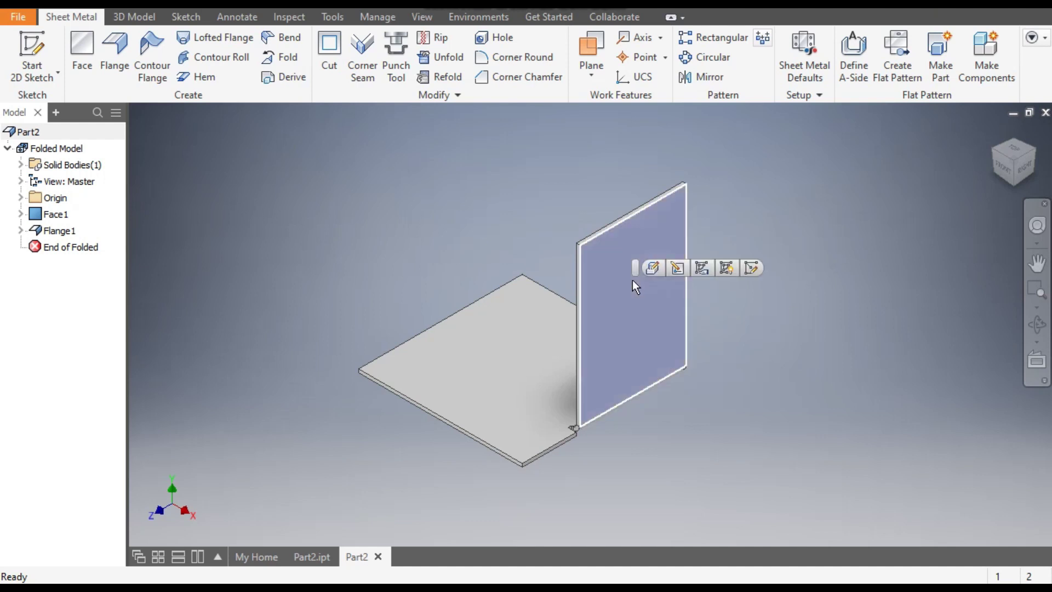
left_click(751, 268)
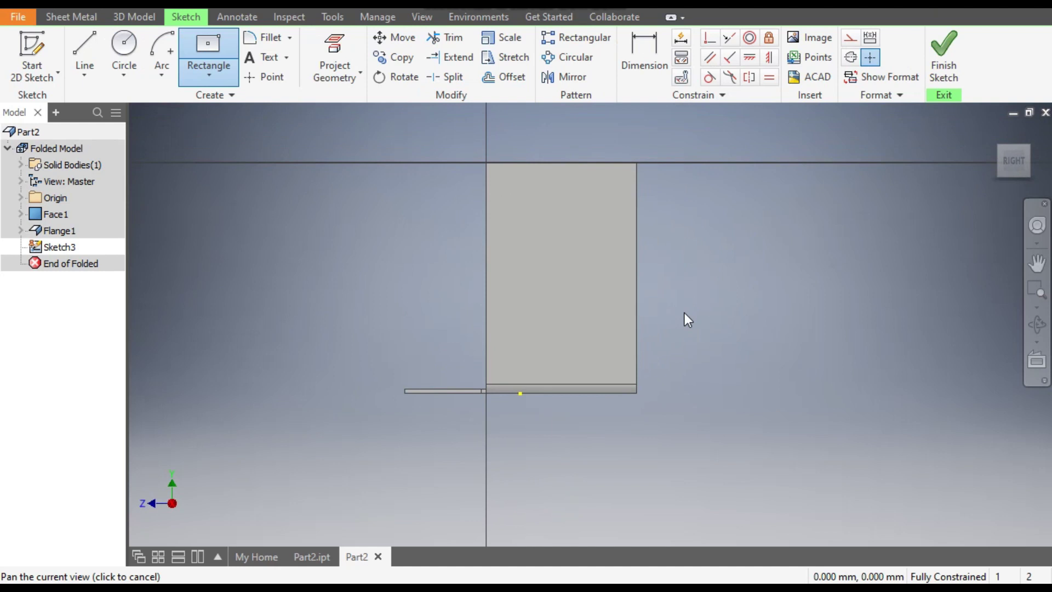
left_click(88, 42)
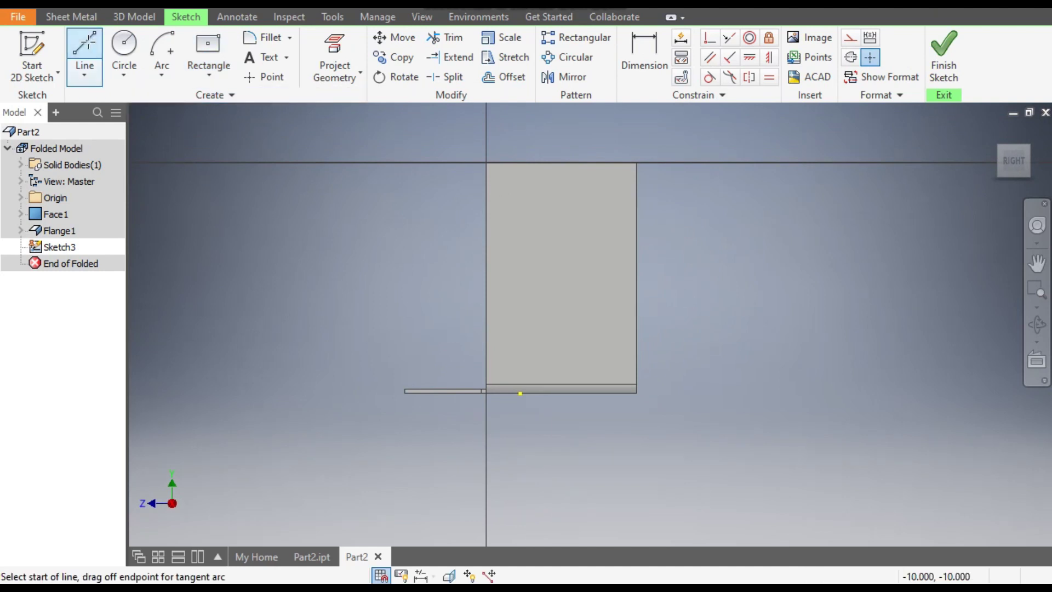
middle_click_drag(493, 172, 478, 222)
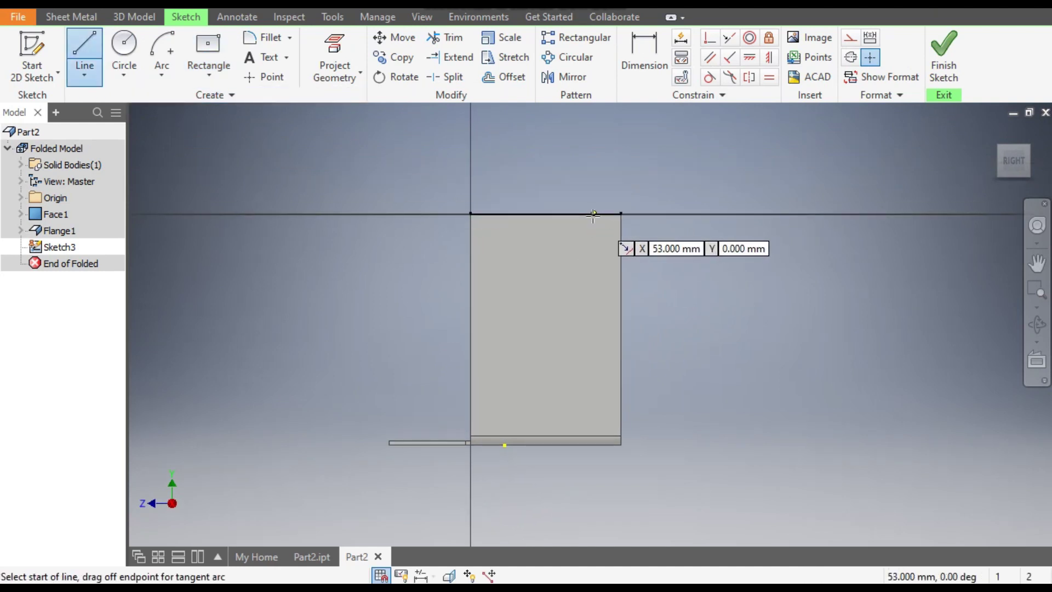
left_click(587, 214)
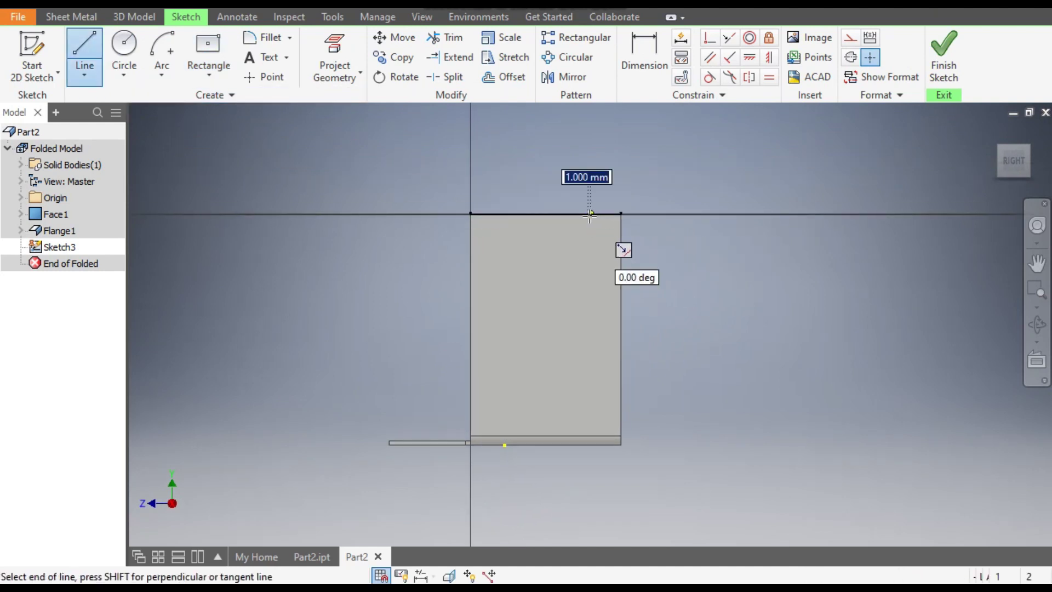
left_click(470, 349)
left_click(471, 214)
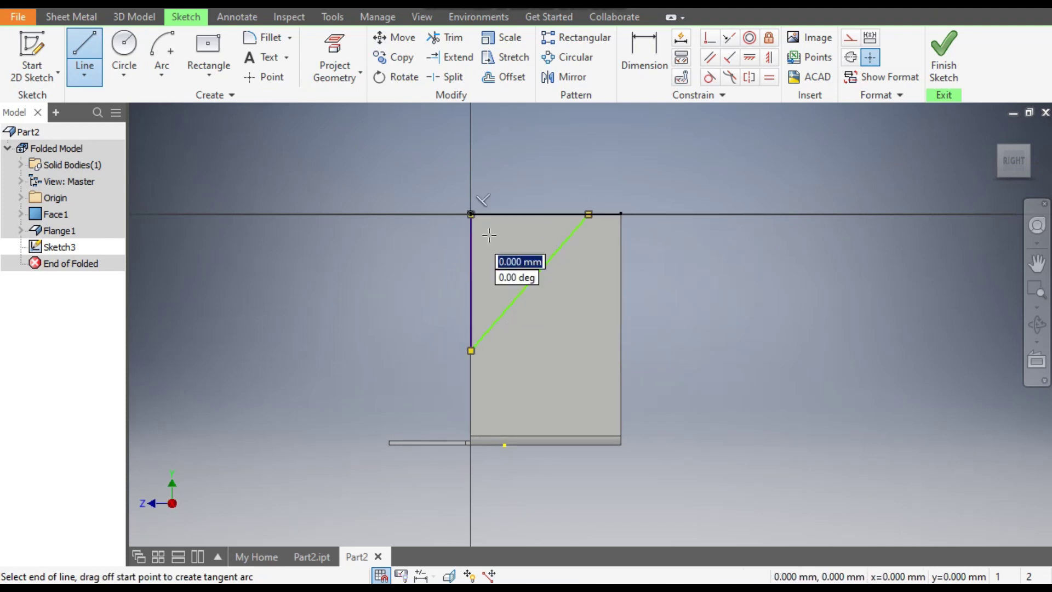
left_click(588, 214)
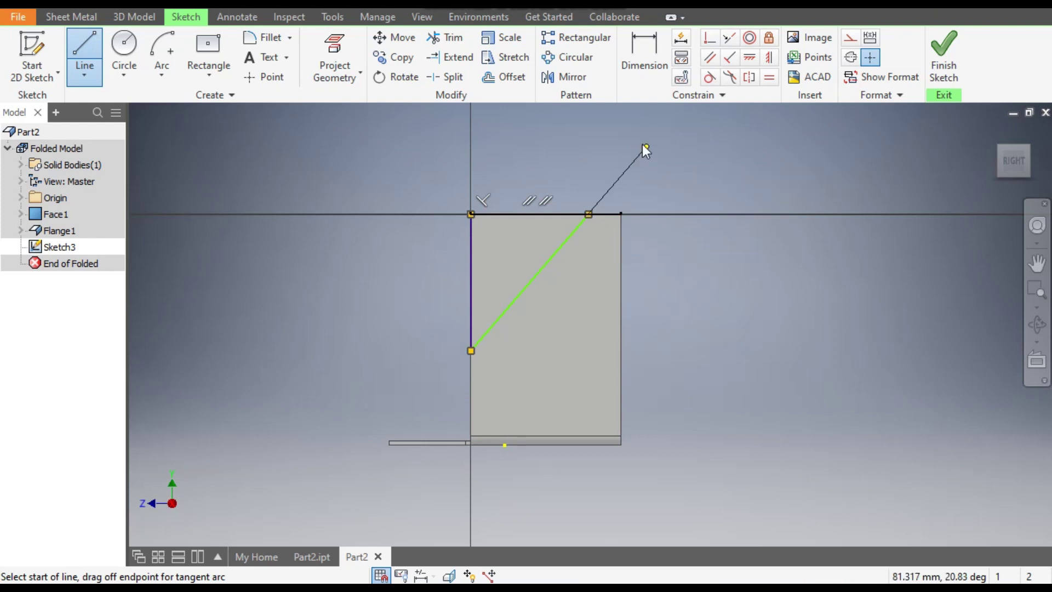
key("Escape")
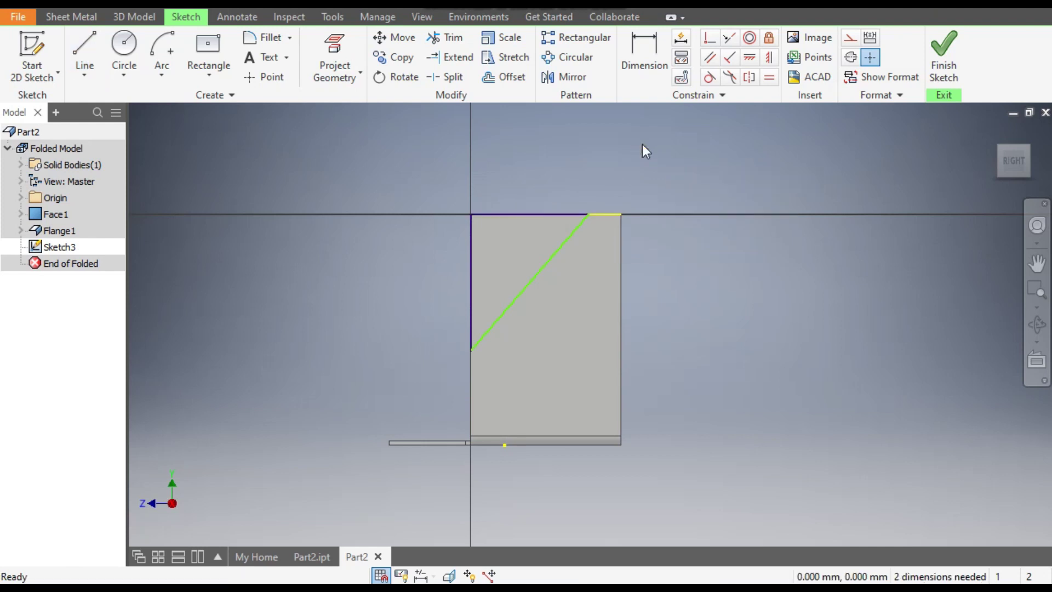
Dimension the corner triangle 15 mm from the flange edge and 40 mm above the bottom
left_click(643, 57)
left_click(621, 260)
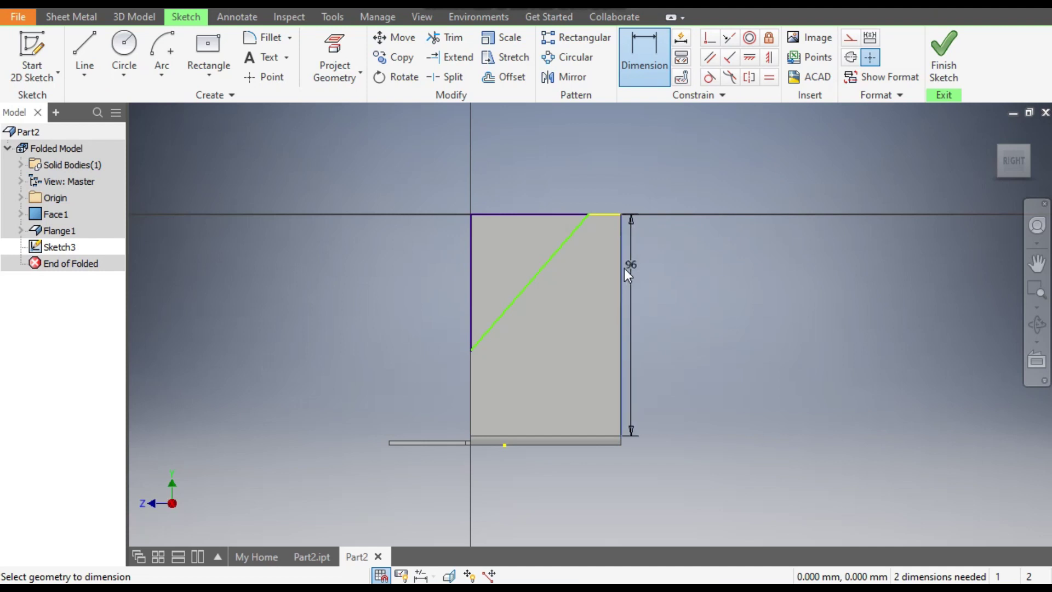
left_click(588, 215)
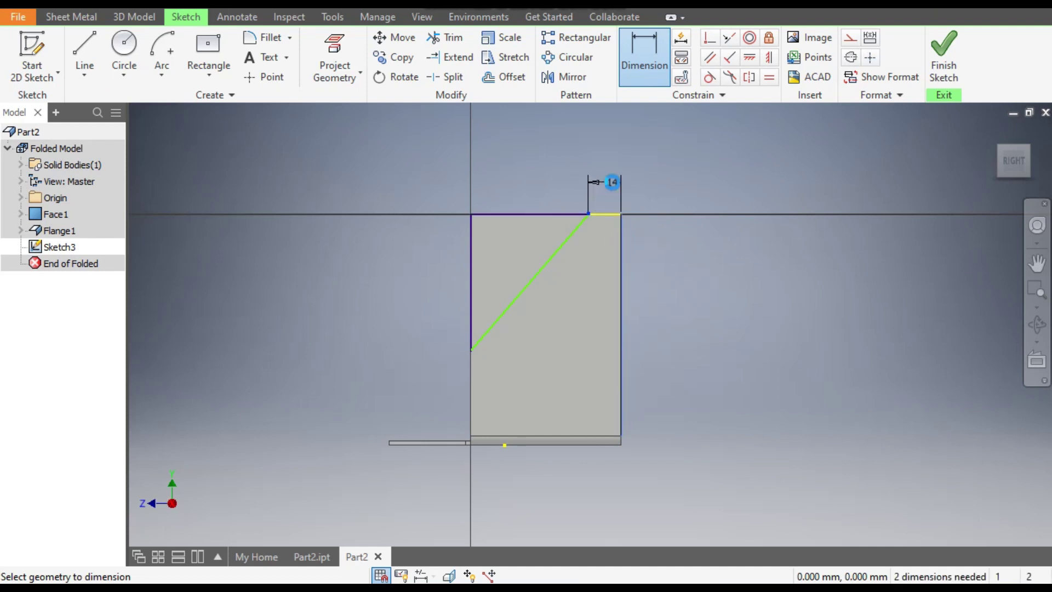
left_click(612, 182)
type("15")
key("Return")
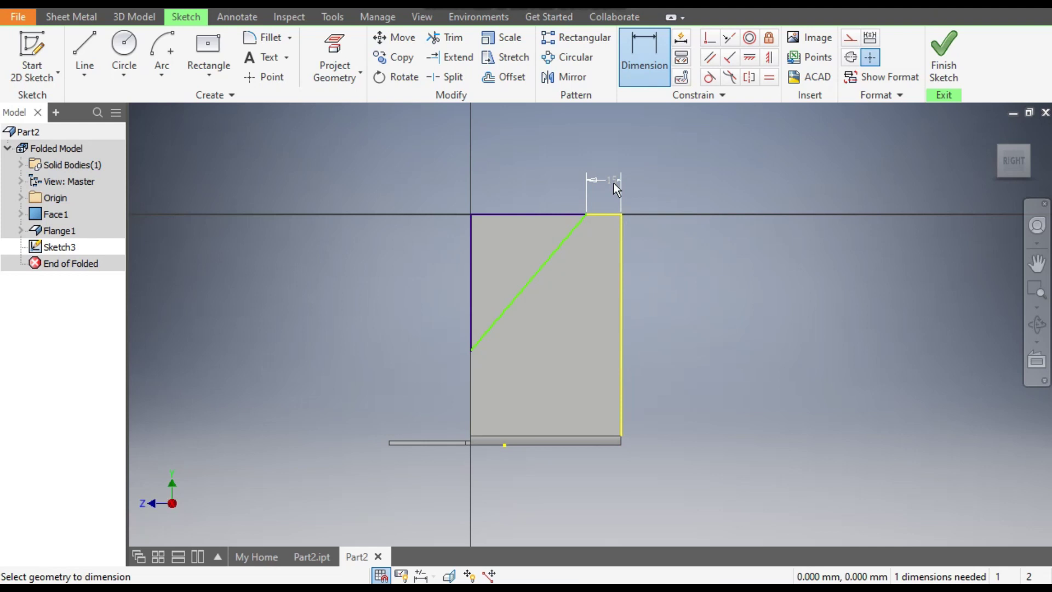
left_click(471, 349)
left_click(487, 445)
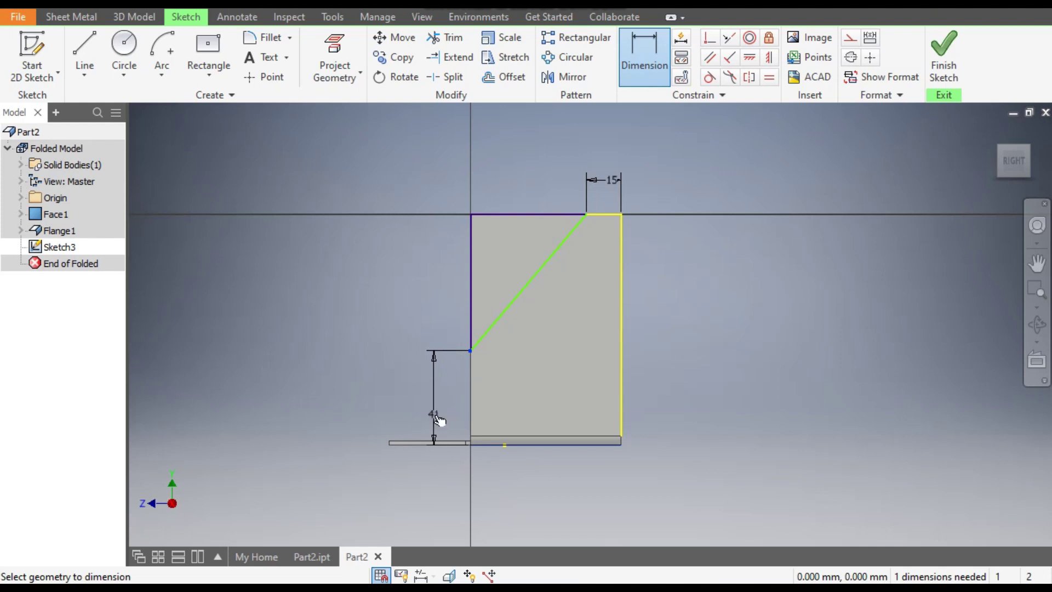
left_click(433, 413)
type("40")
key("Return")
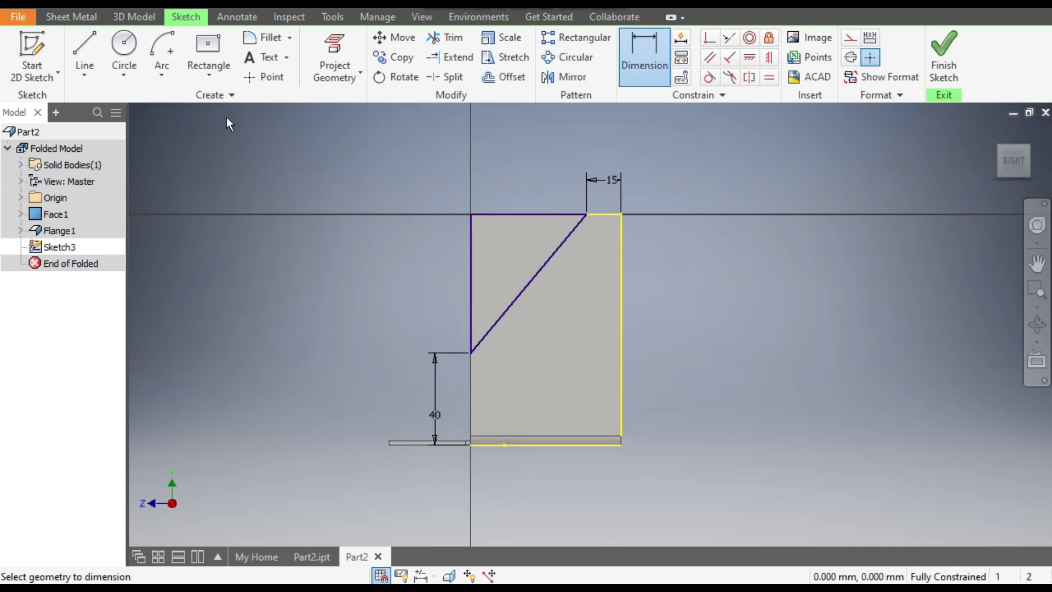
left_click(71, 18)
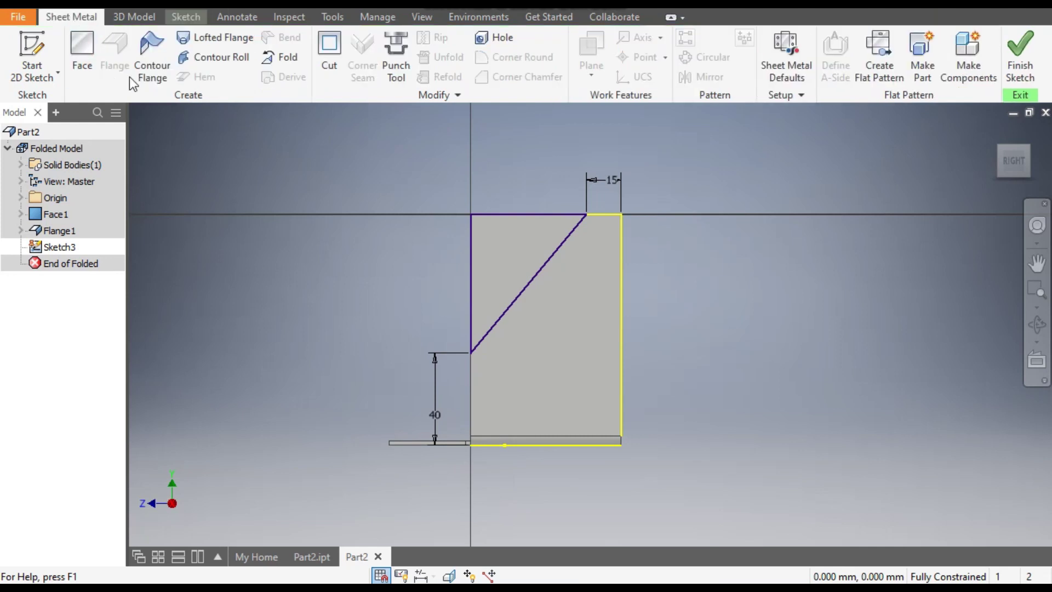
Cut the sketched triangle off the flange's top corner to create Cut1
left_click(329, 55)
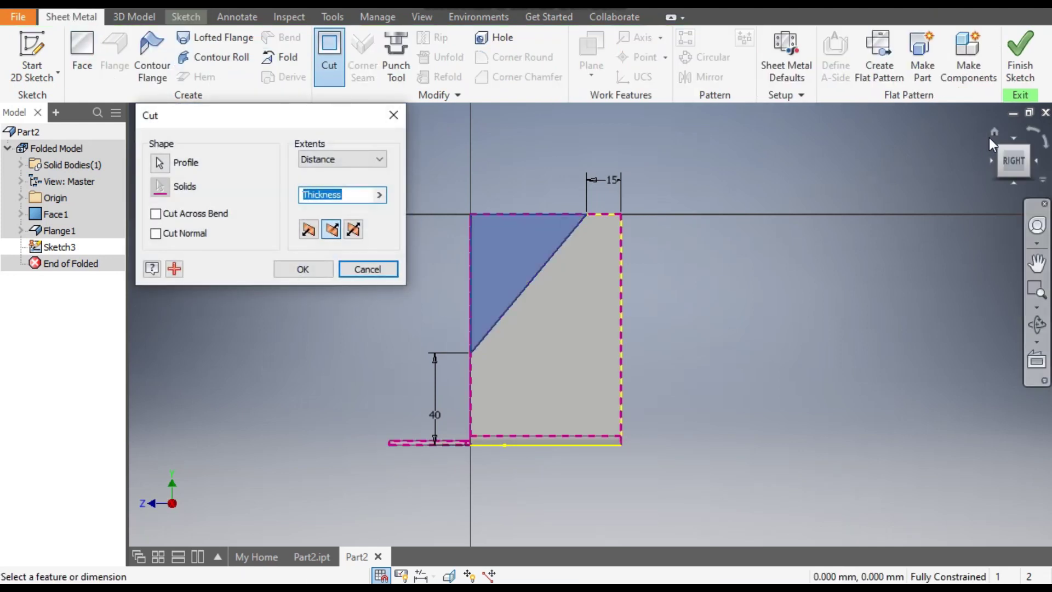
left_click(994, 131)
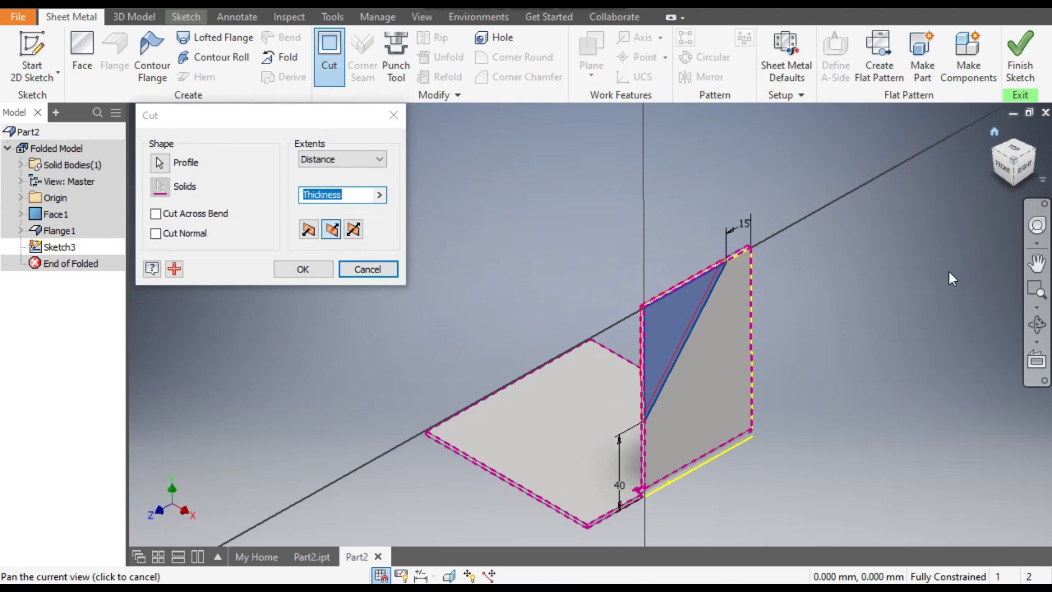
scroll(715, 377, "up", 3)
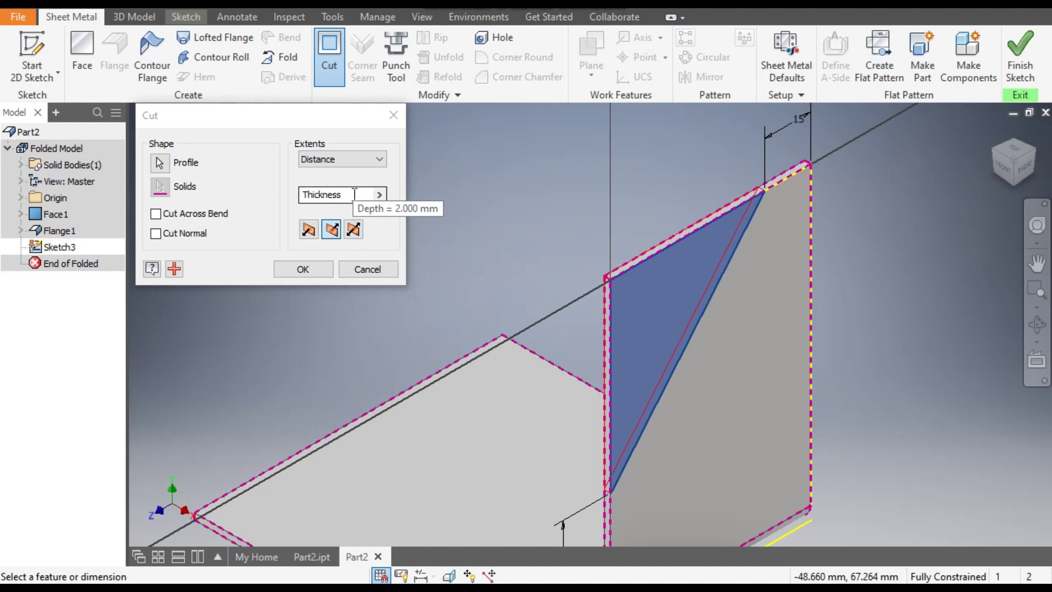
left_click(309, 267)
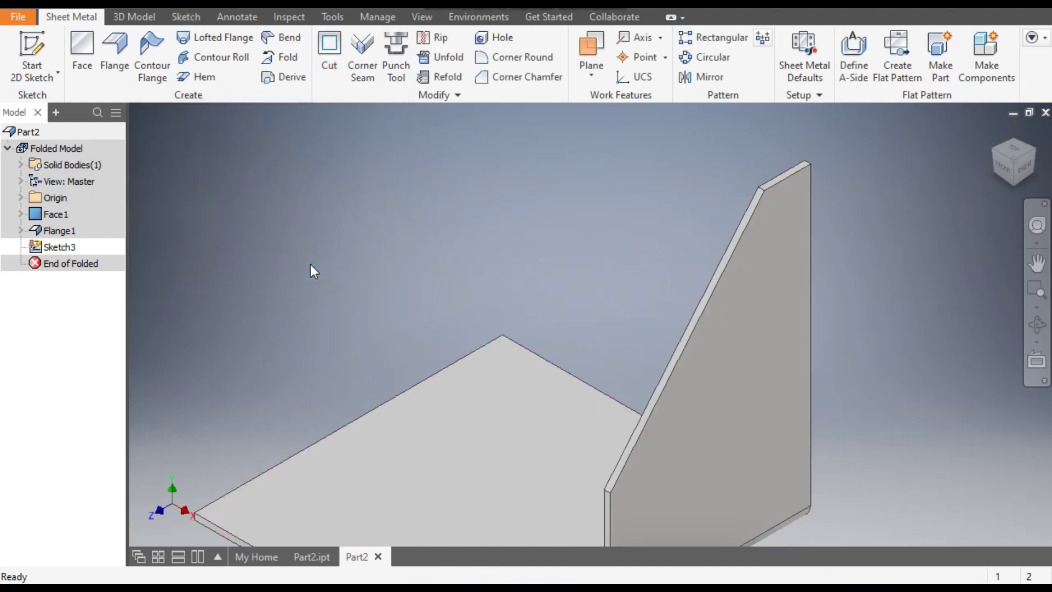
key("Home")
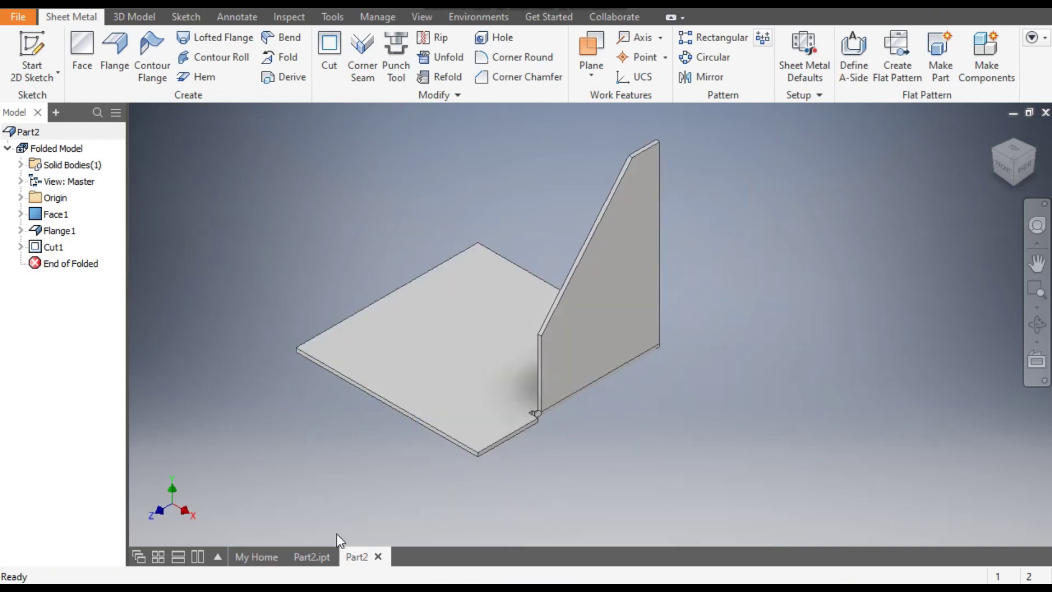
Check the finished gold bracket, then start Sketch4 on Part2's flange face
left_click(311, 556)
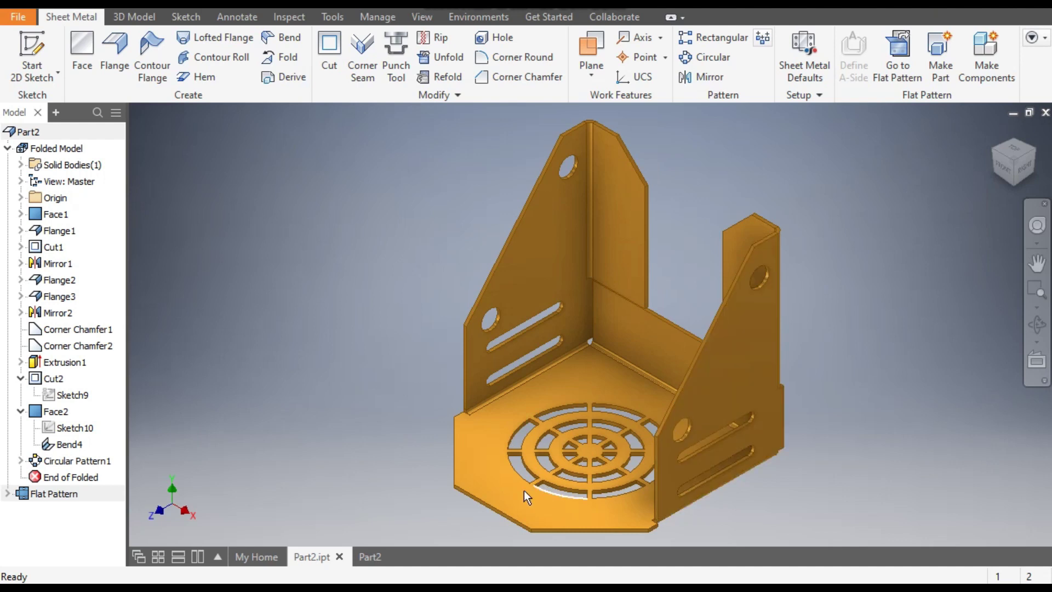
left_click(370, 550)
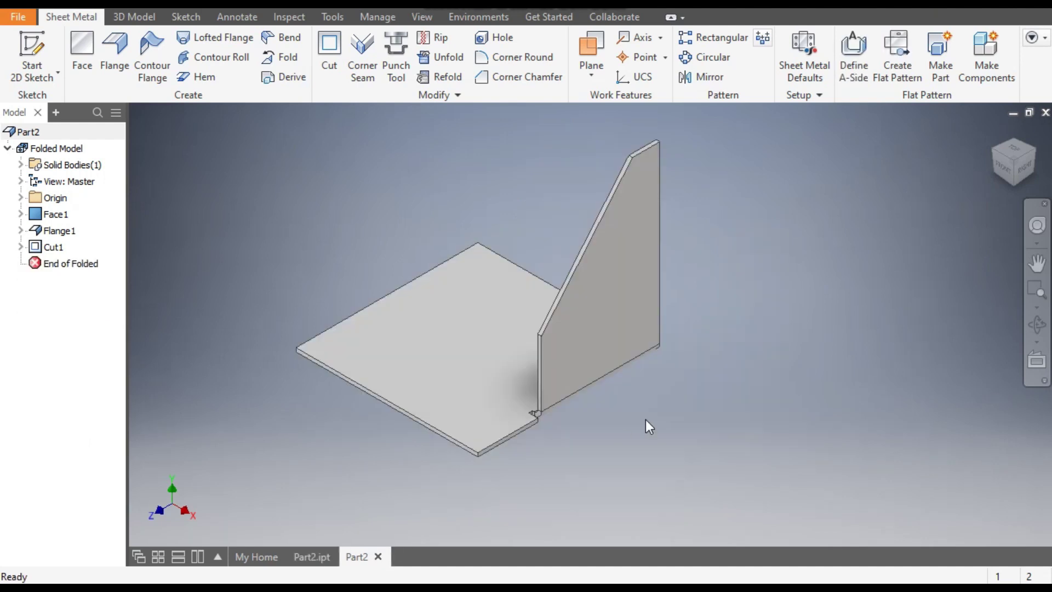
left_click(642, 260)
left_click(762, 250)
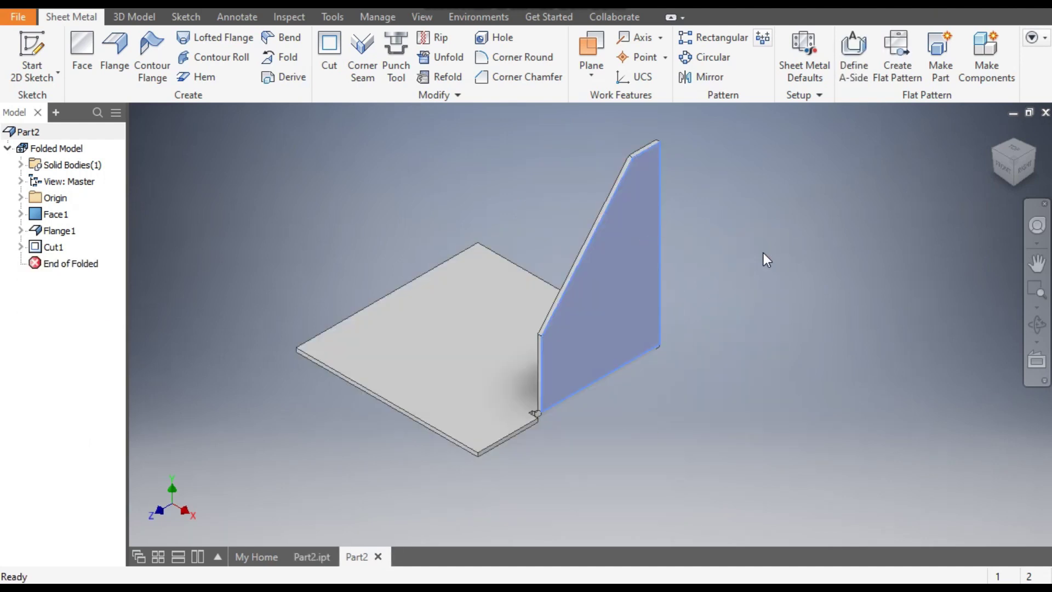
middle_click_drag(725, 268, 596, 330)
key("Escape")
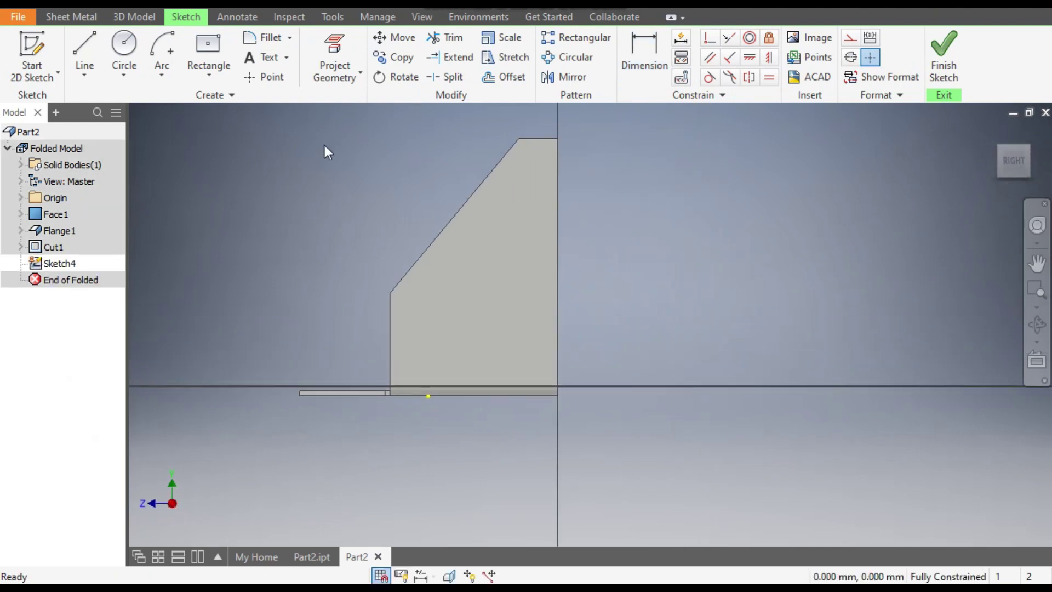
Draw two circles on the flange, one near the top and one lower down
left_click(130, 50)
left_click(526, 166)
left_click(539, 178)
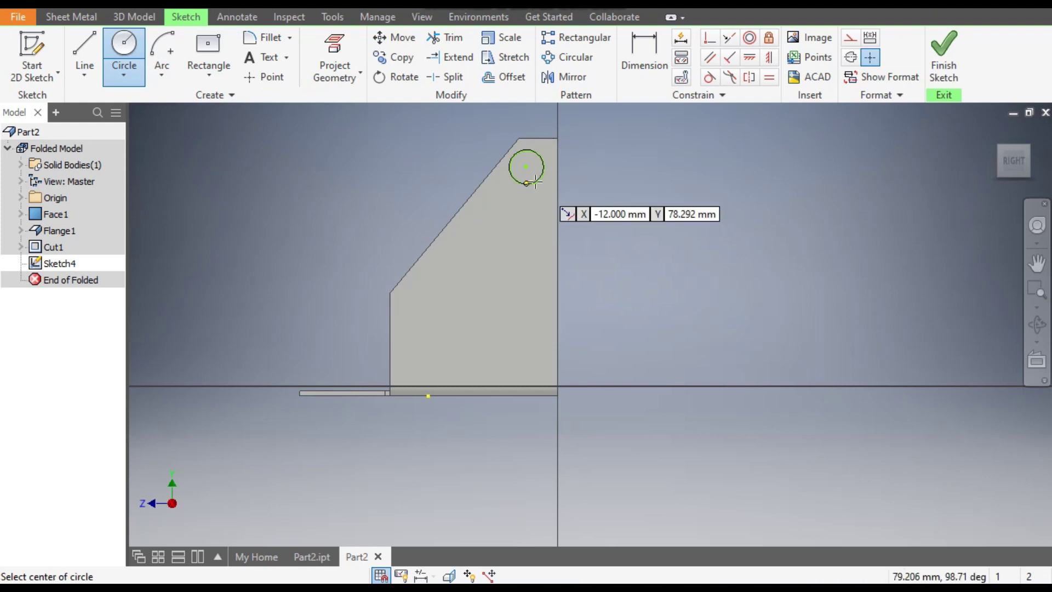
left_click(436, 293)
left_click(438, 310)
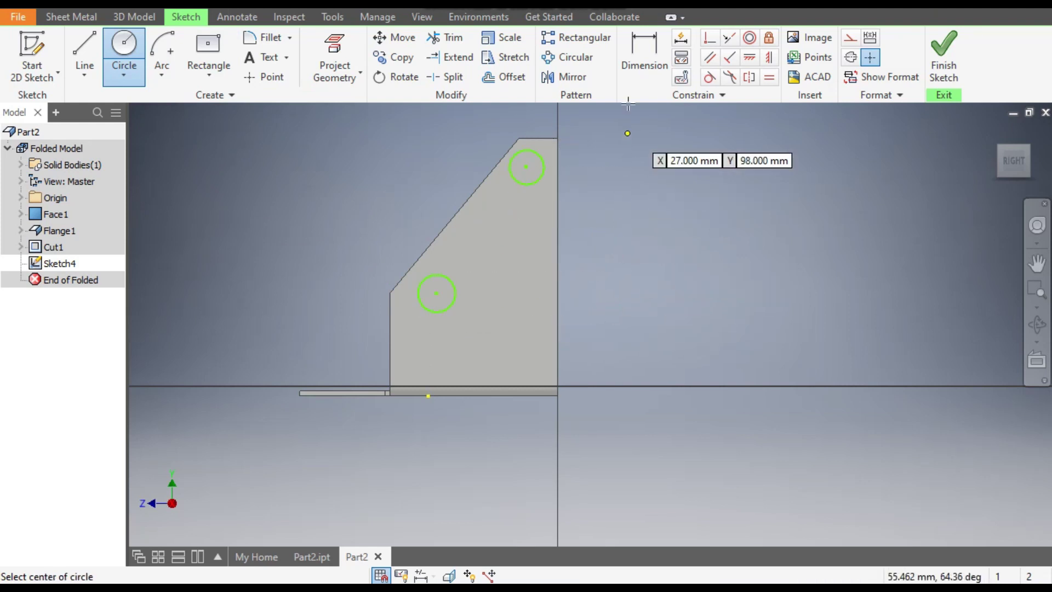
Dimension both circles to 10 mm diameter and the upper one 15 mm below the top edge
left_click(637, 62)
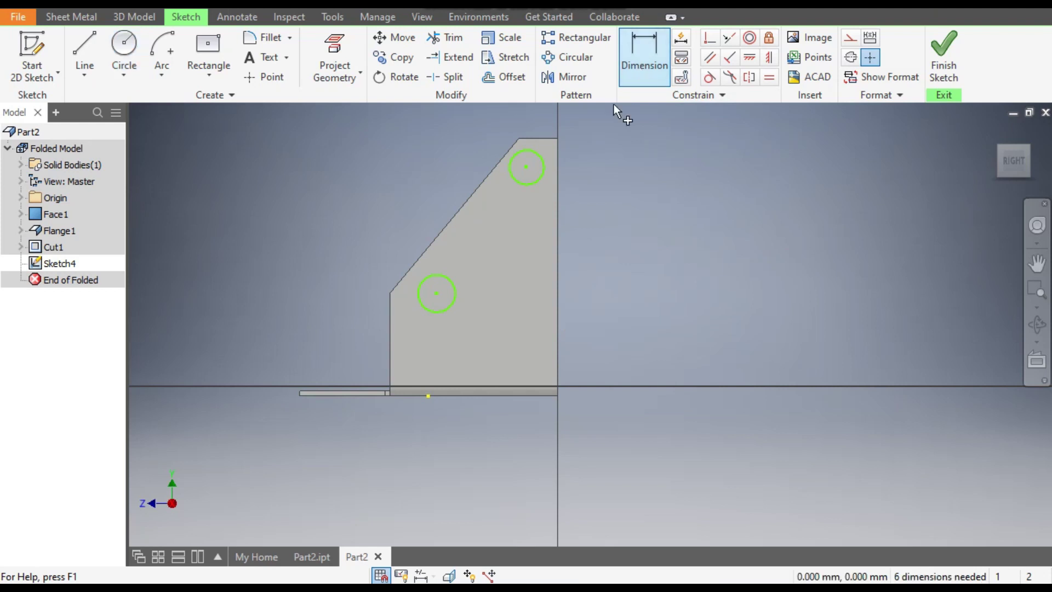
left_click(544, 169)
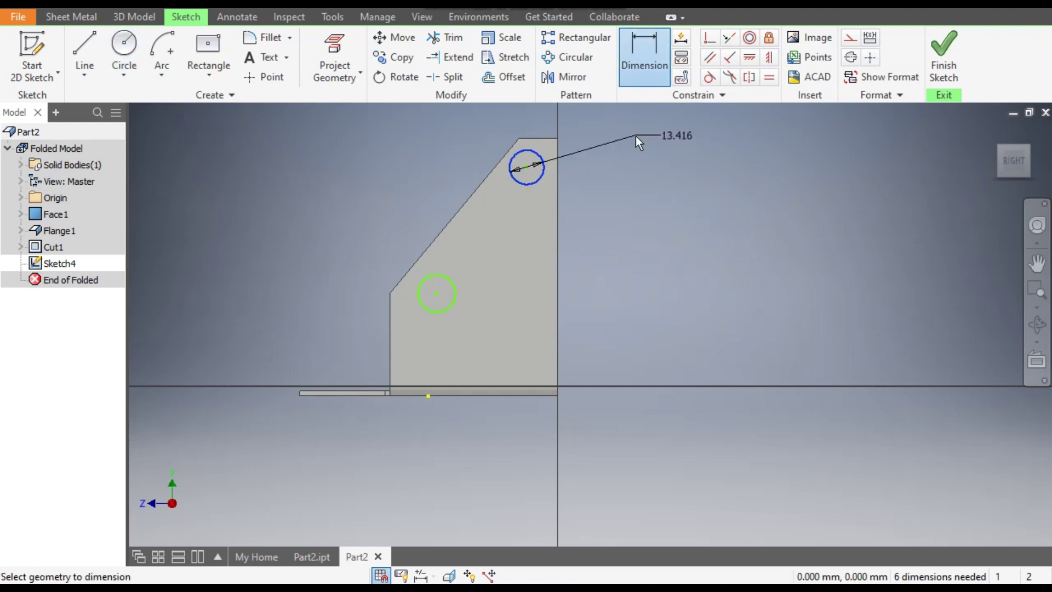
left_click(635, 136)
type("10")
key("Return")
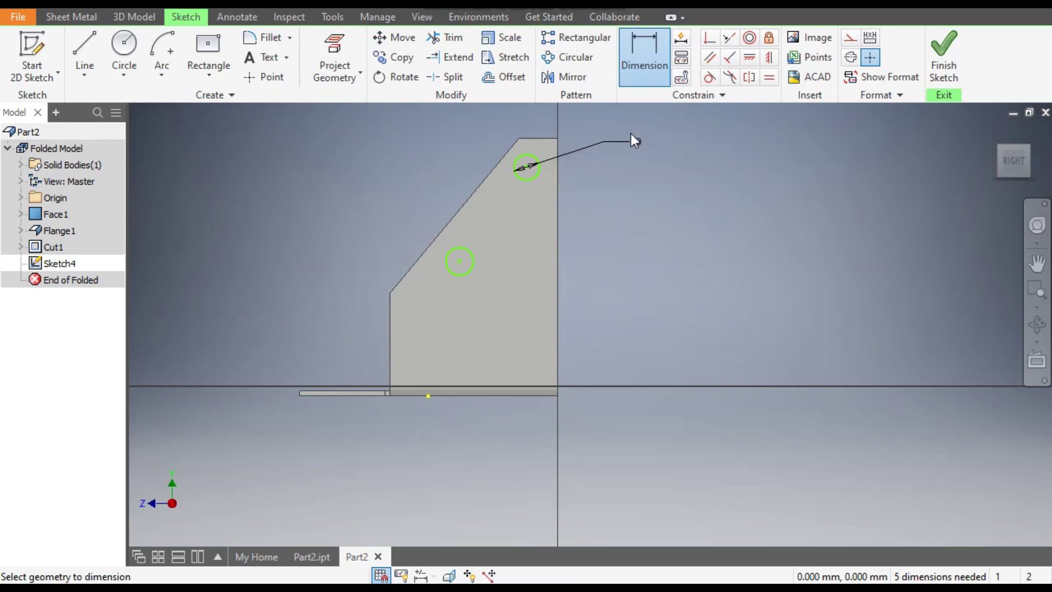
left_click(472, 259)
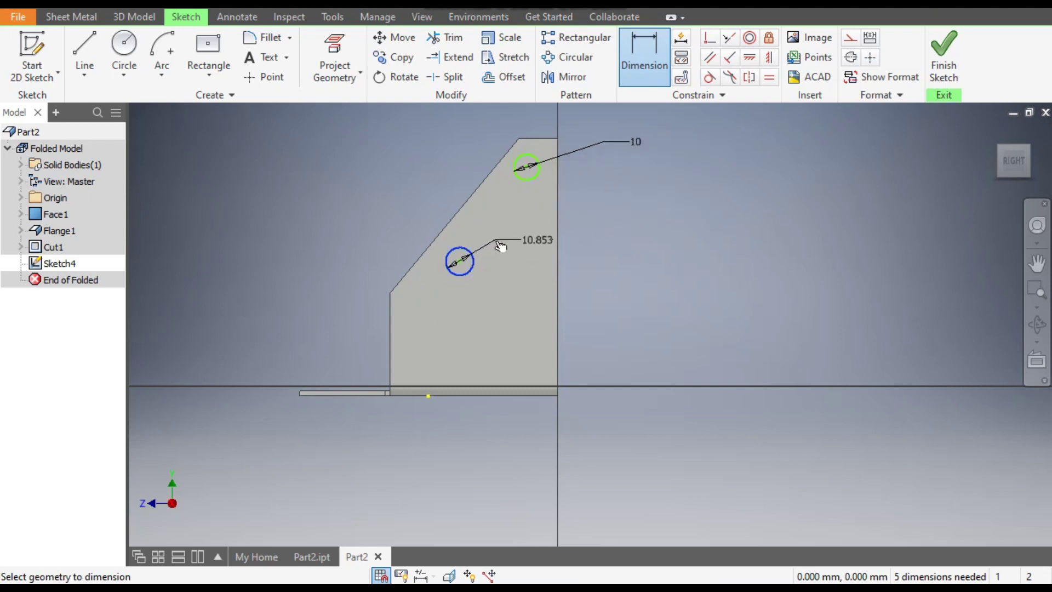
left_click(499, 241)
type("10")
key("Return")
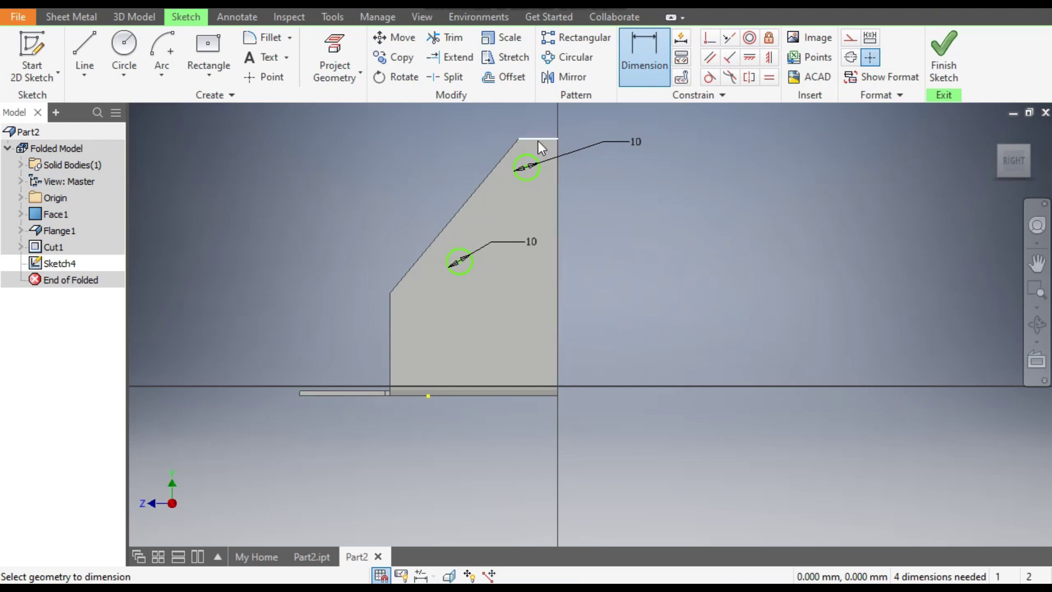
left_click(530, 164)
left_click(476, 158)
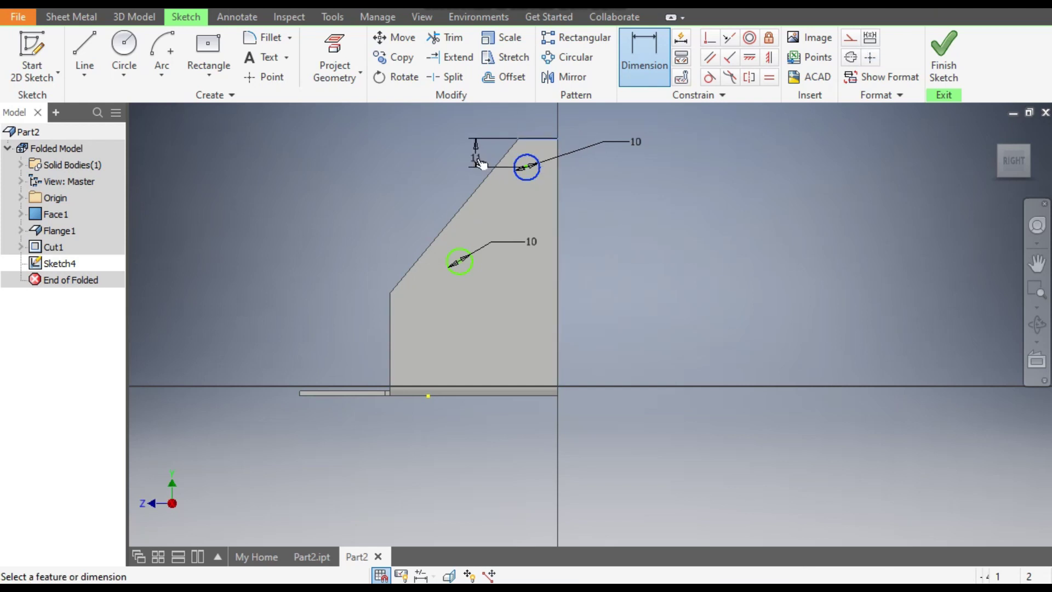
type("15")
key("Return")
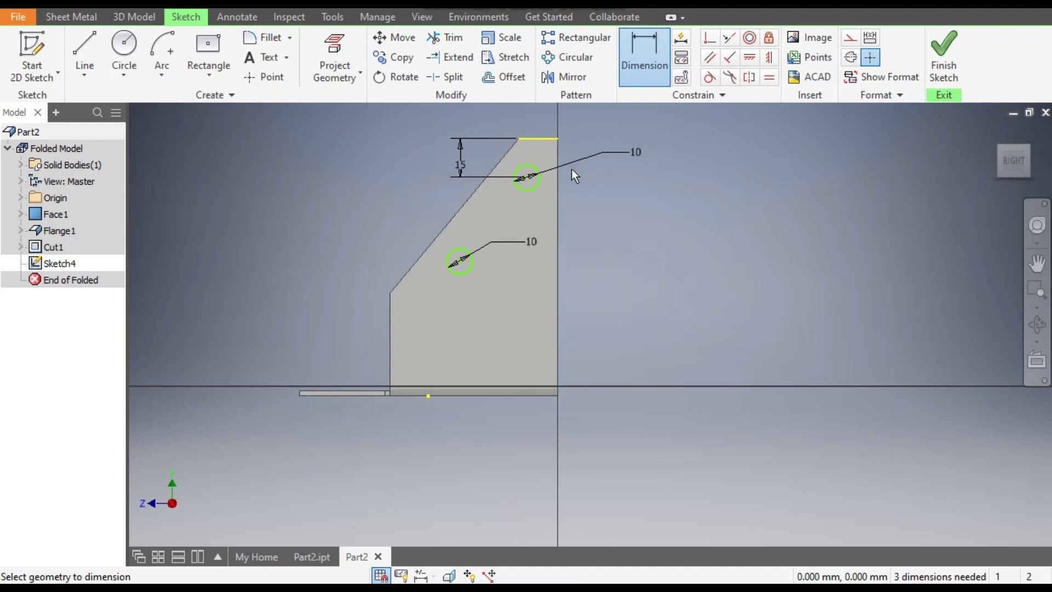
Add a 7 mm hole-to-edge dimension, then undo it
left_click(529, 174)
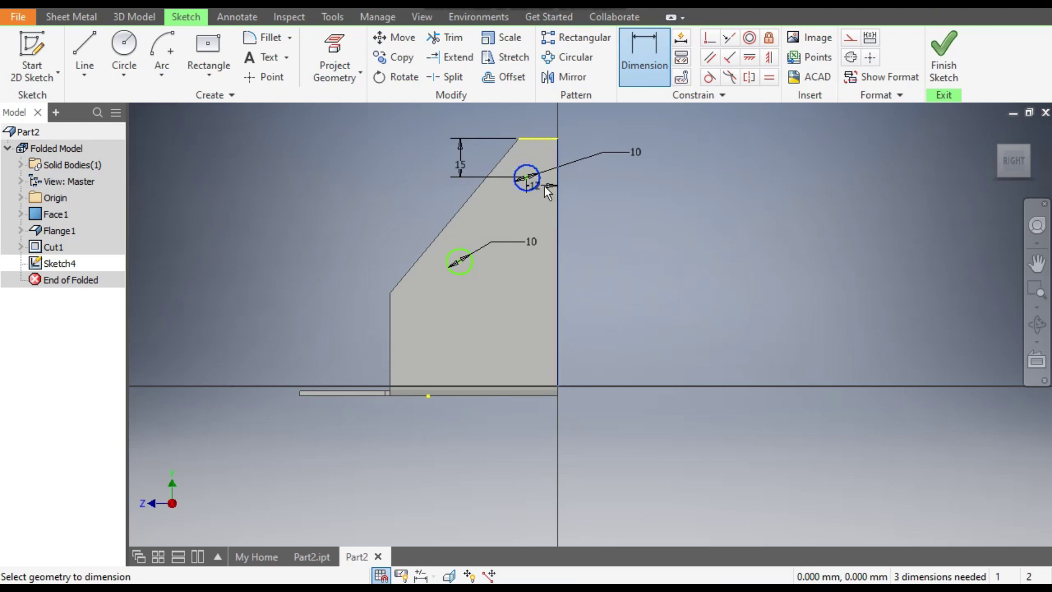
left_click(584, 182)
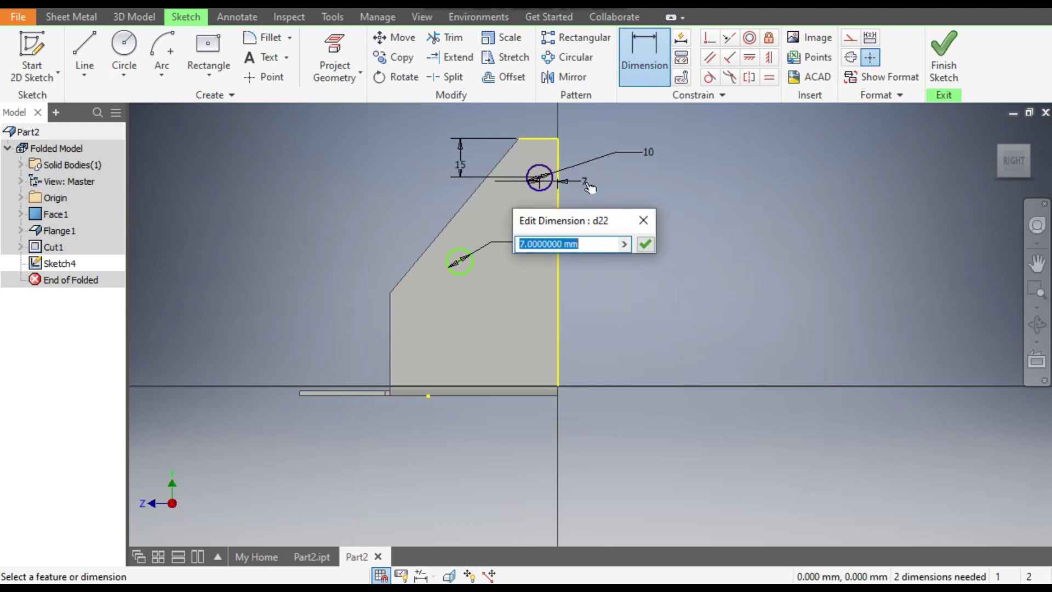
key("Escape")
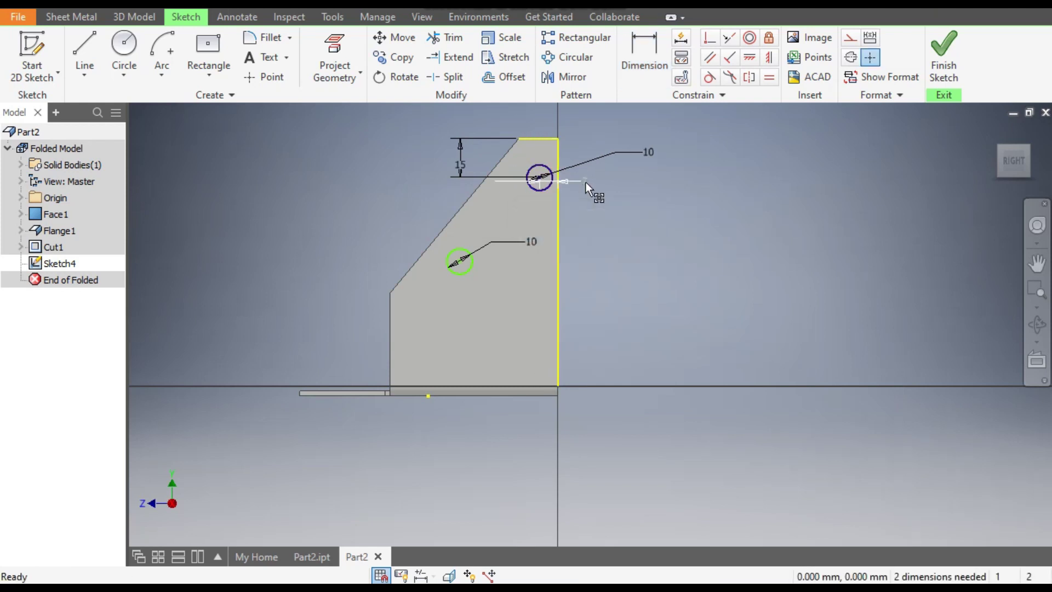
key("ctrl+z")
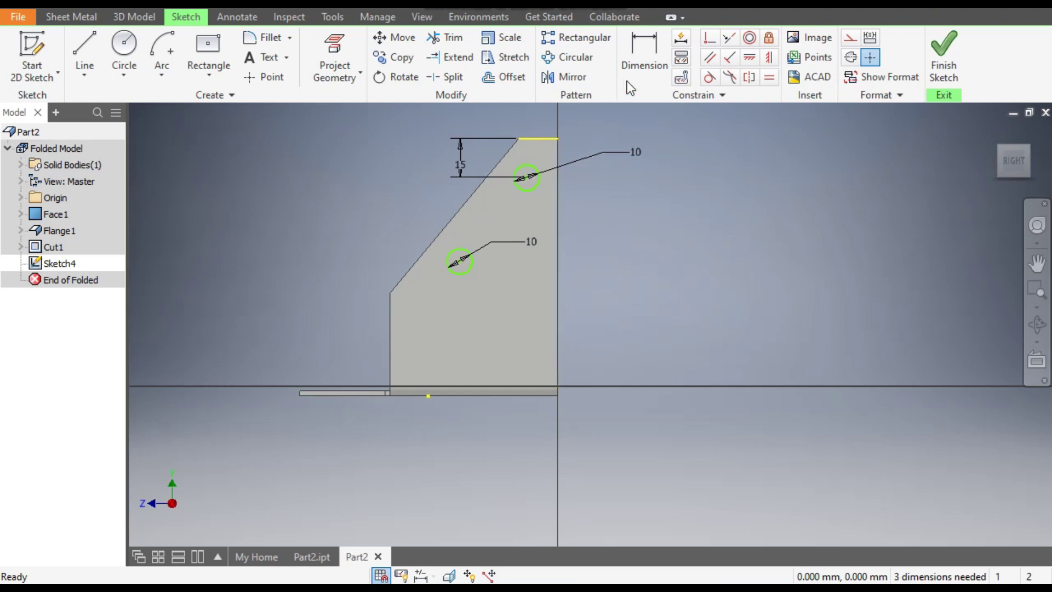
Dimension the upper hole 12.5 mm from the flange's right edge
left_click(639, 58)
scroll(542, 179, "up", 2)
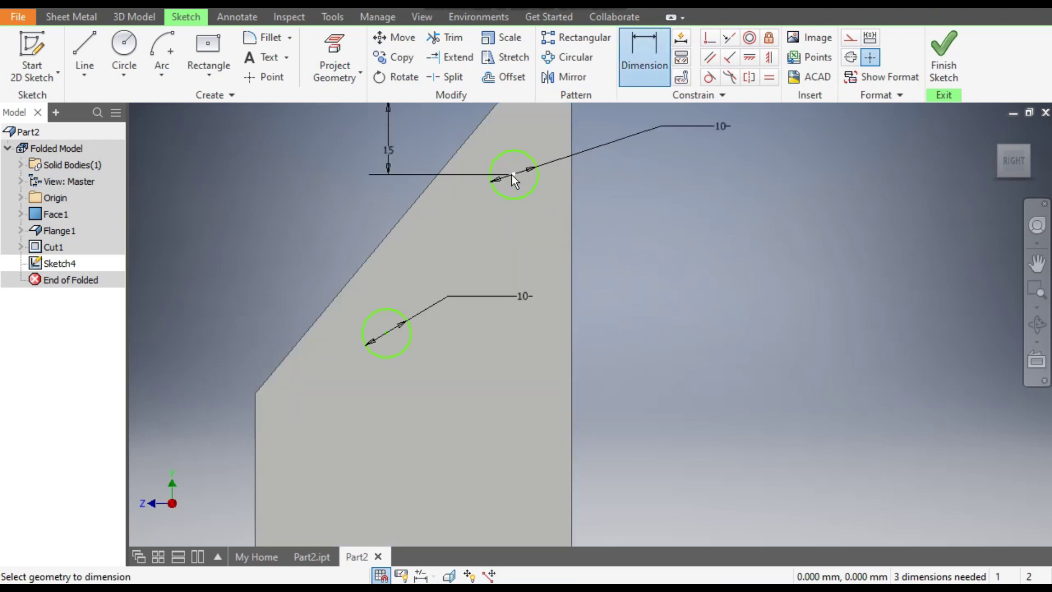
left_click(513, 174)
left_click(572, 207)
left_click(619, 193)
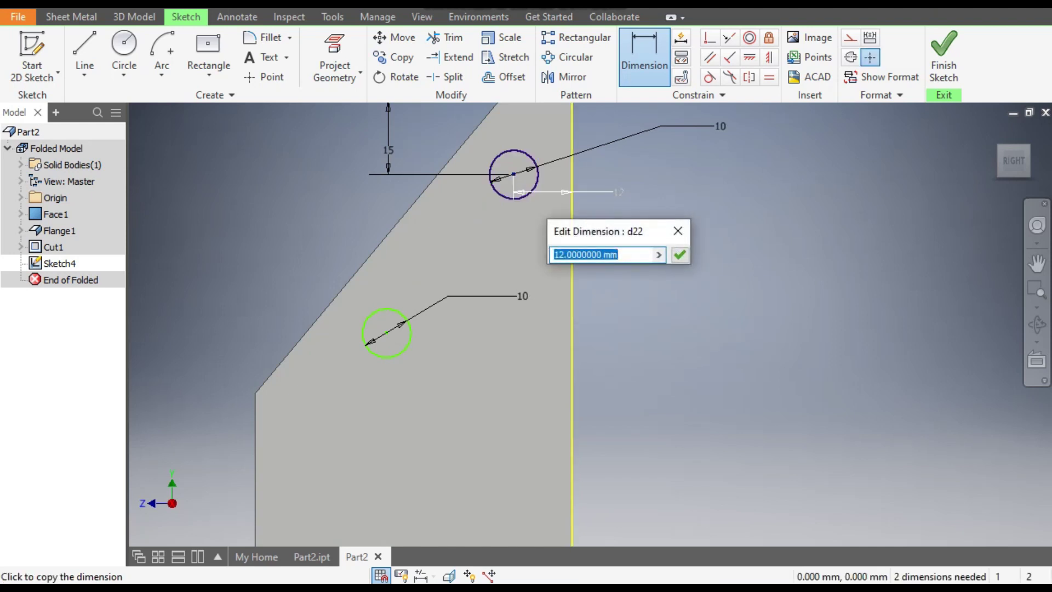
type("12.5")
key("Return")
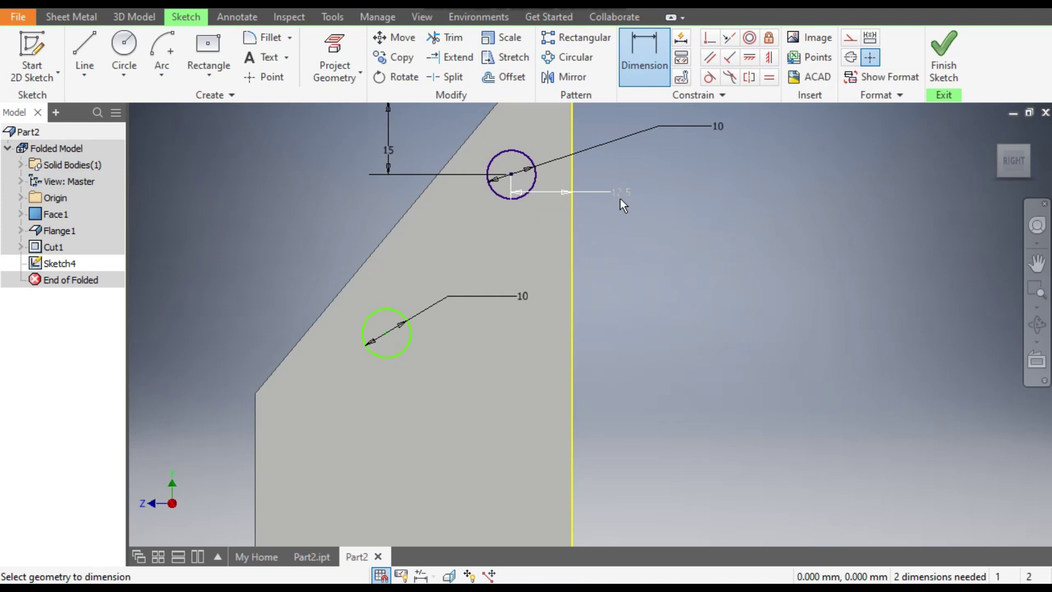
Place the lower hole 12.5 mm from the left edge, level with the chamfer's lower corner
scroll(605, 261, "up", 2)
middle_click_drag(613, 295, 707, 217)
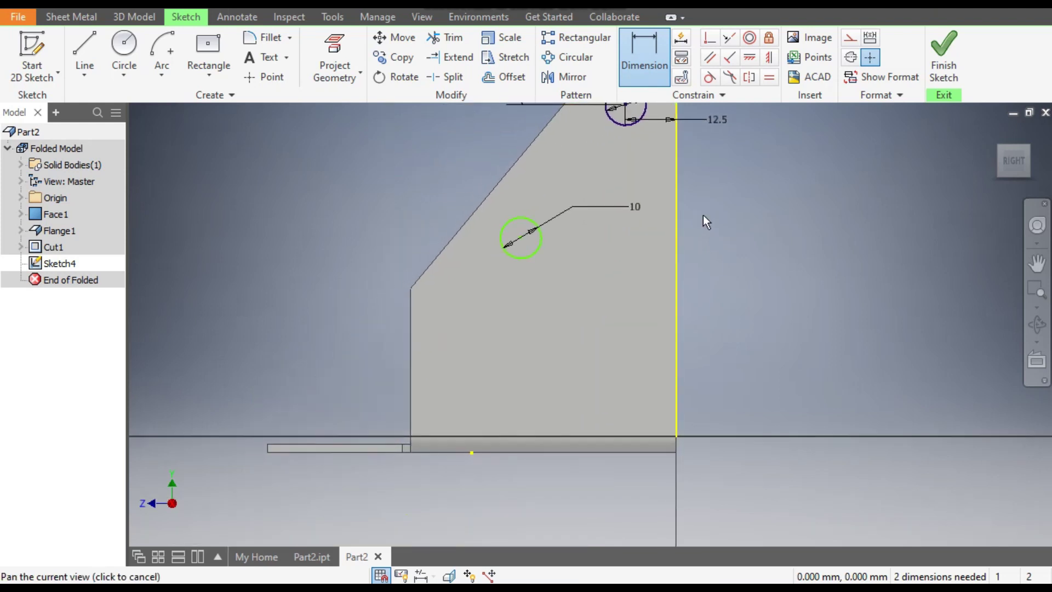
left_click(412, 316)
left_click(521, 237)
left_click(472, 176)
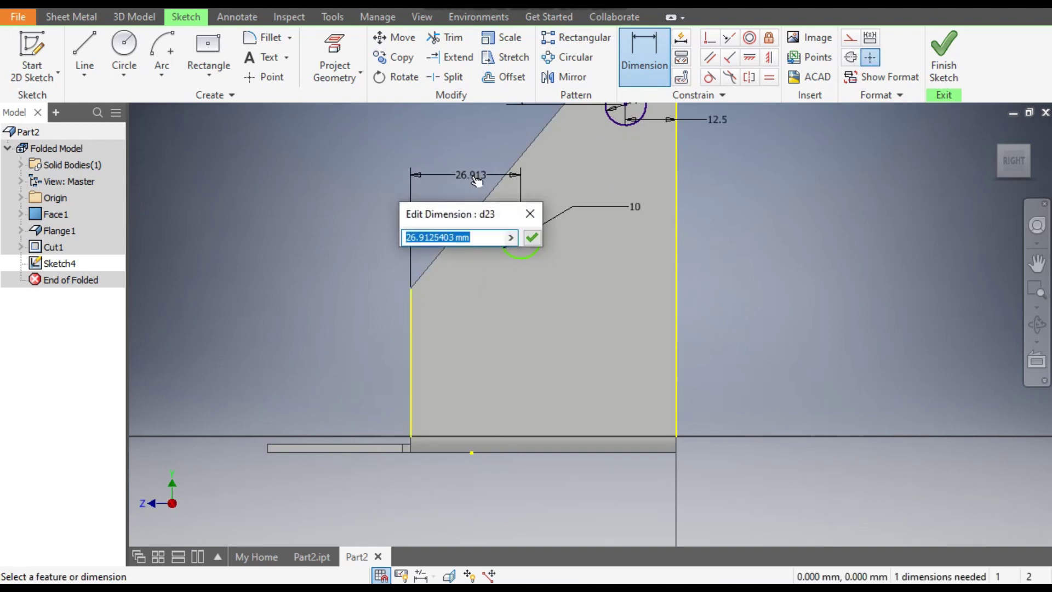
type("12.5")
key("Return")
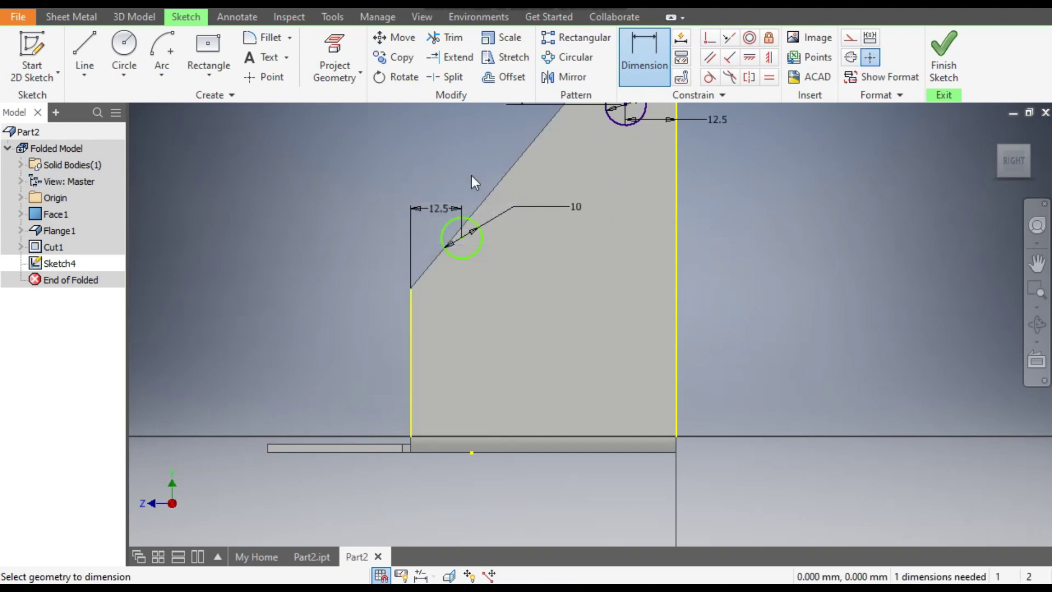
left_click(752, 61)
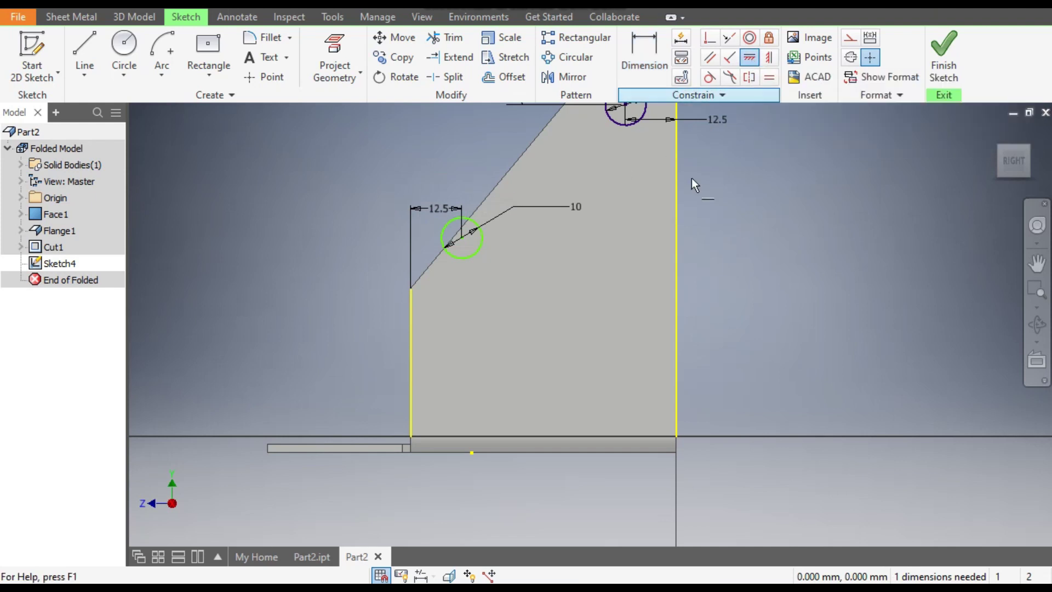
left_click(460, 238)
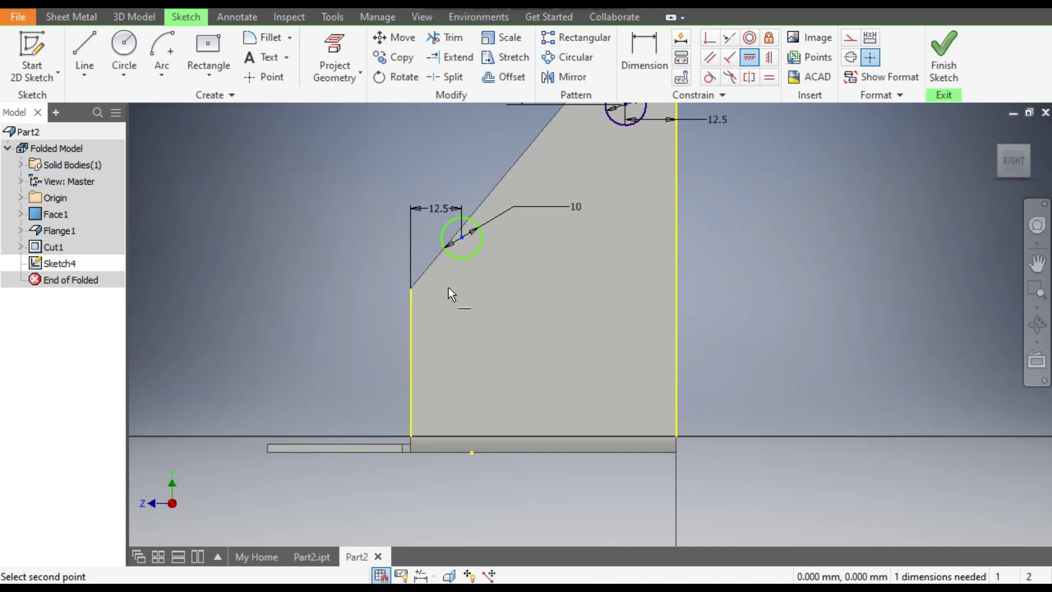
left_click(410, 288)
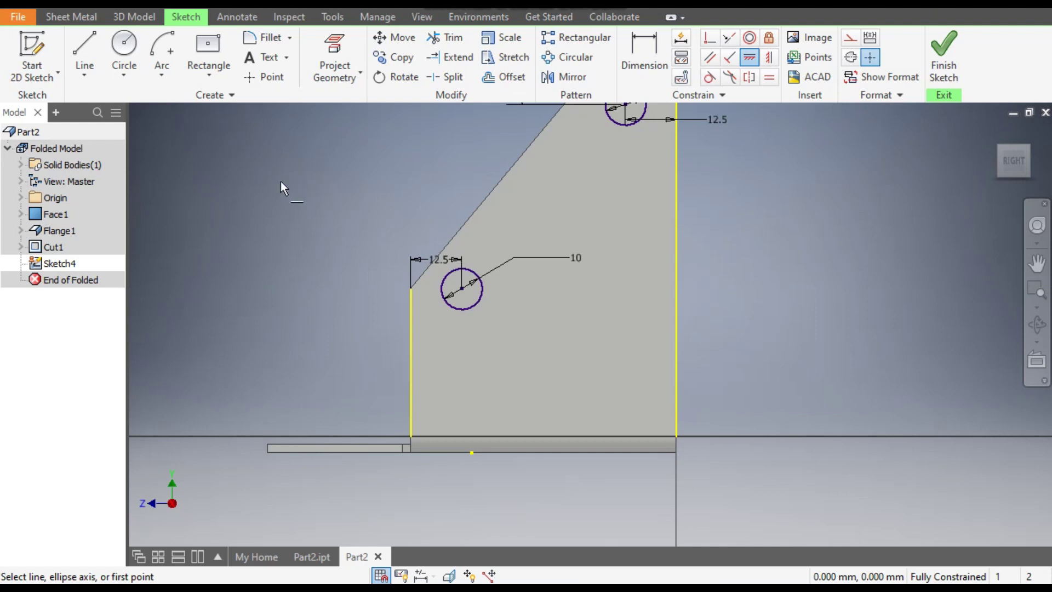
Sketch two horizontal centre-to-centre slots, 8 mm wide, one above the other
left_click(212, 69)
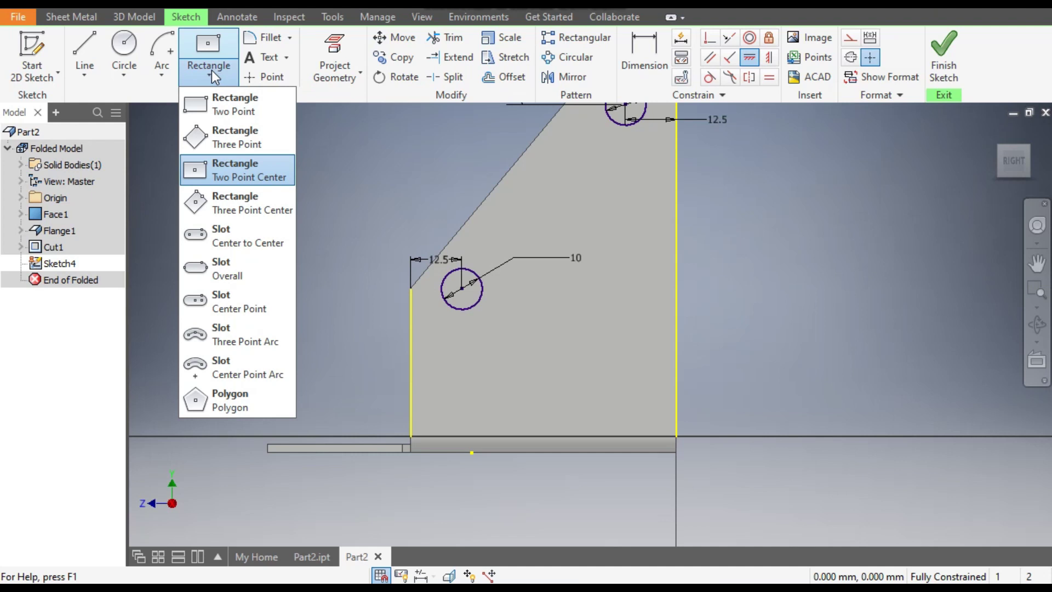
left_click(238, 235)
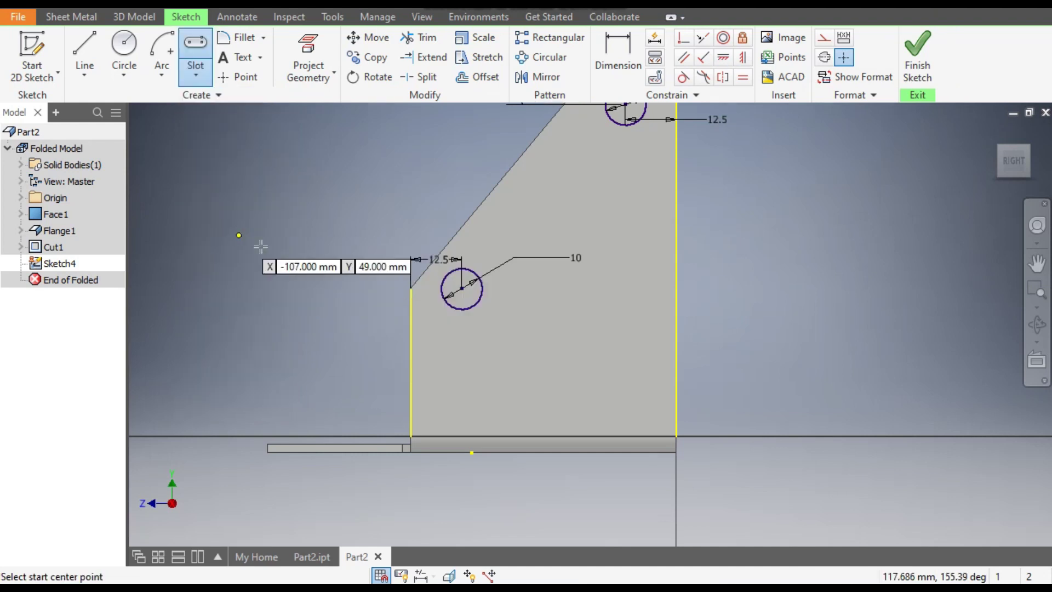
left_click(461, 354)
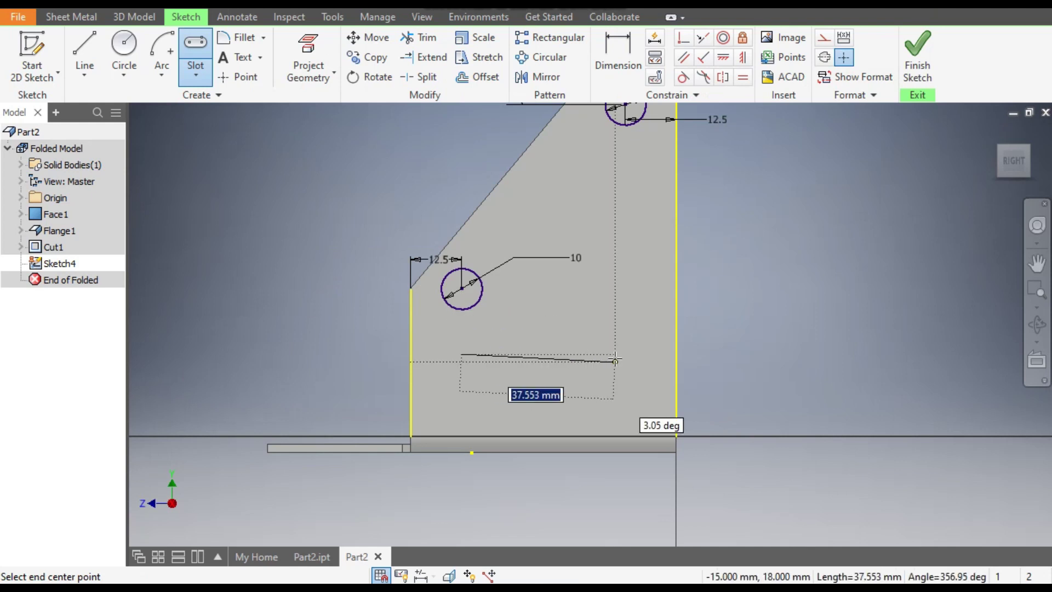
left_click(632, 354)
type("8")
key("Return")
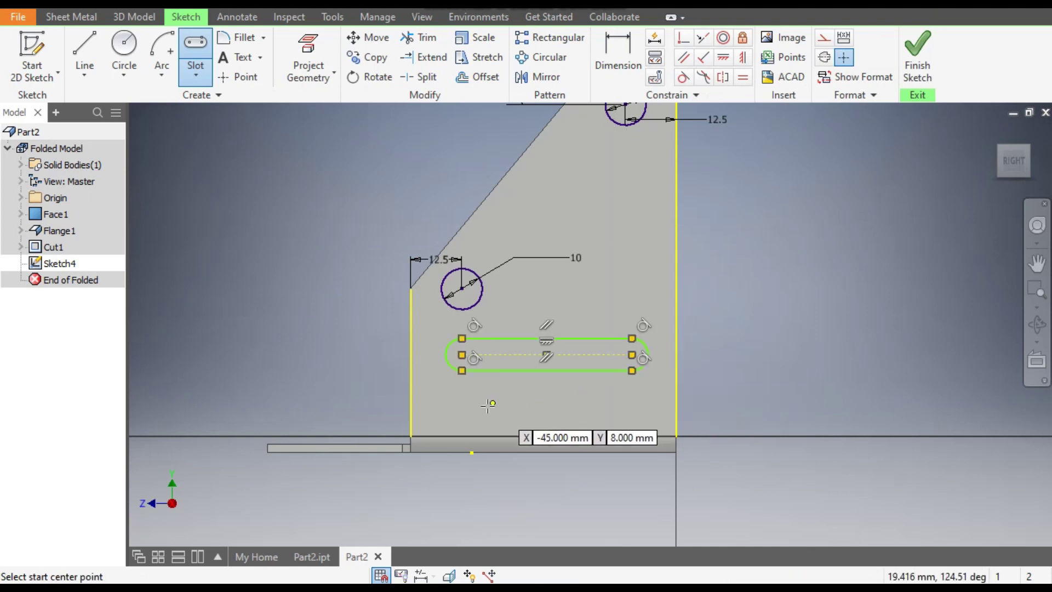
left_click(461, 403)
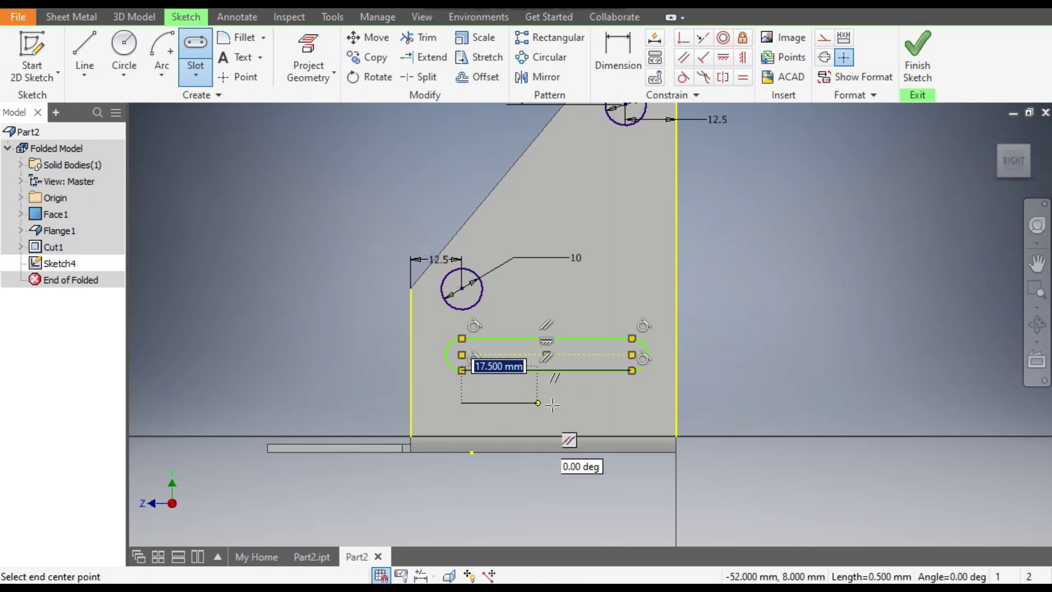
left_click(631, 403)
left_click(610, 419)
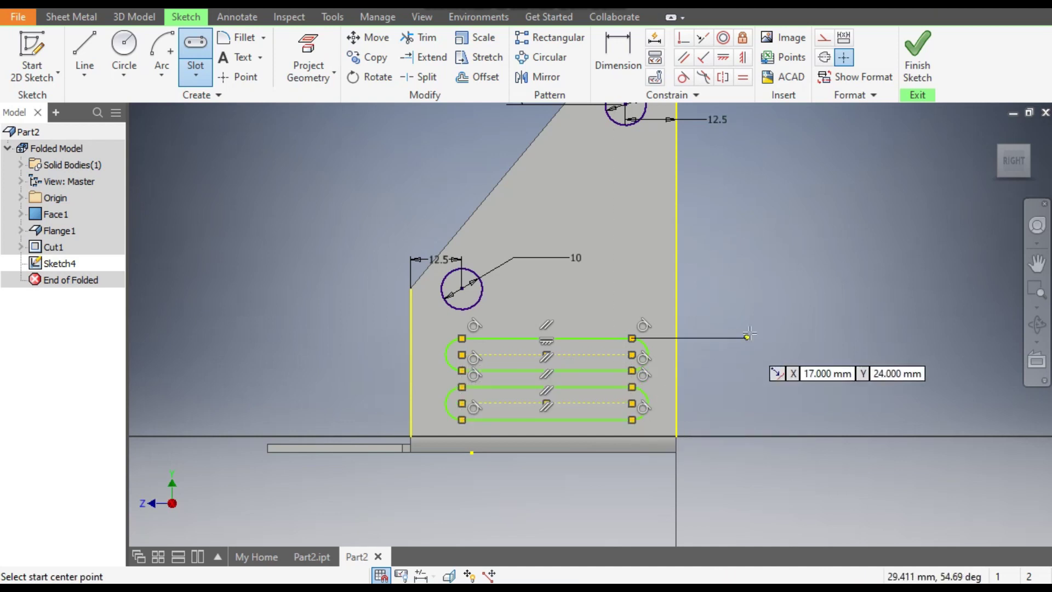
Dimension the upper slot to 5 mm width and 35 mm length
left_click(615, 51)
left_click(590, 338)
left_click(586, 370)
left_click(733, 358)
type("5")
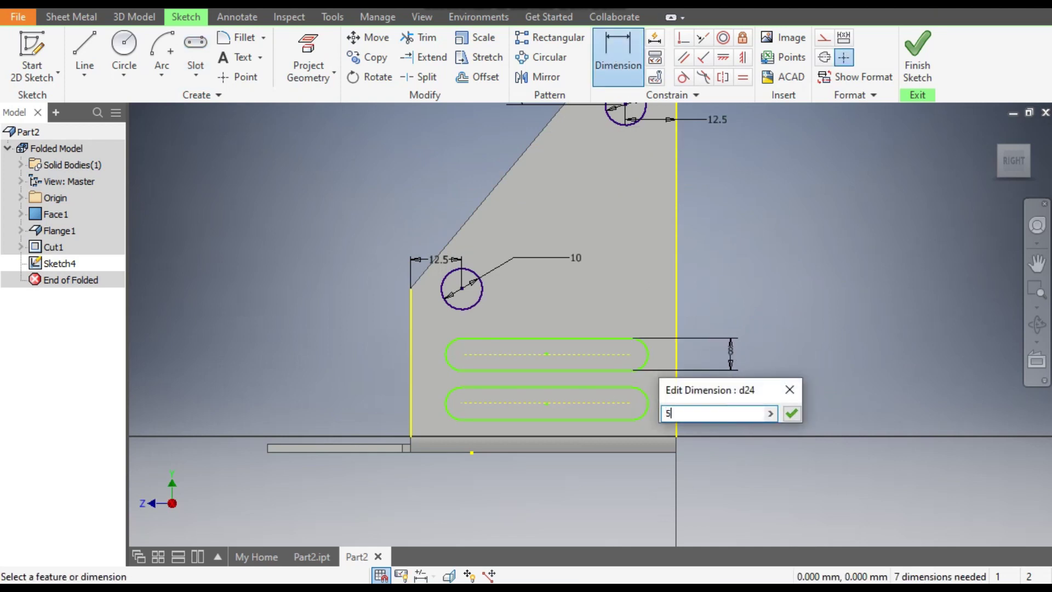
key("Return")
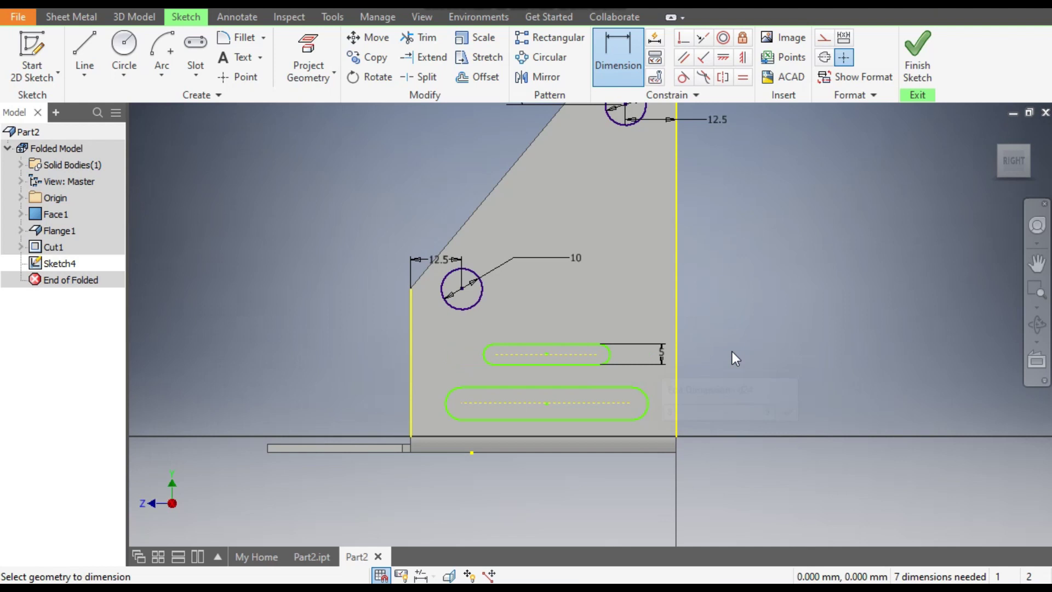
left_click(567, 345)
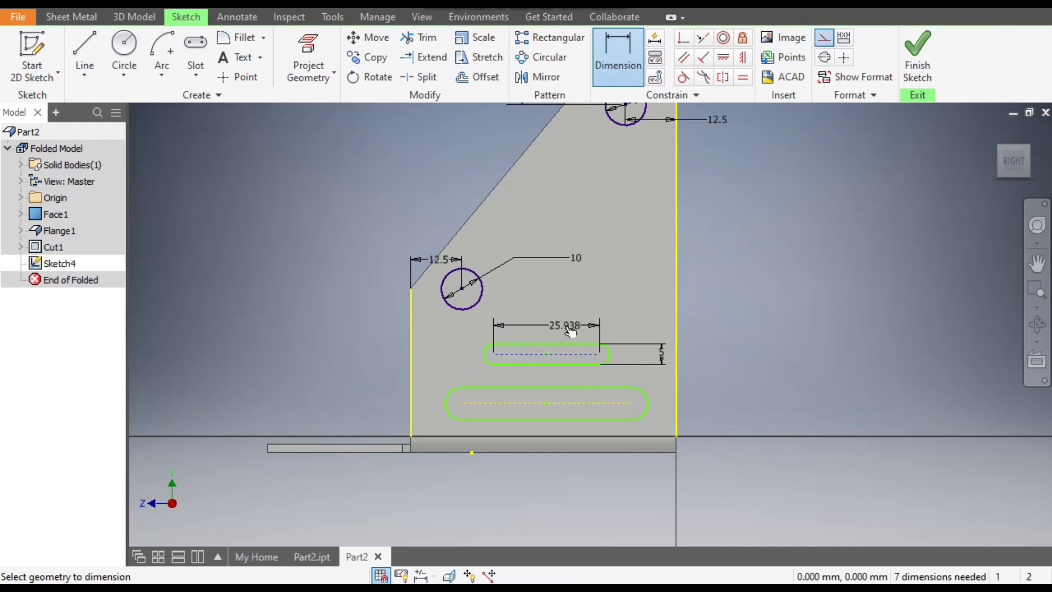
left_click(570, 328)
type("35")
key("Return")
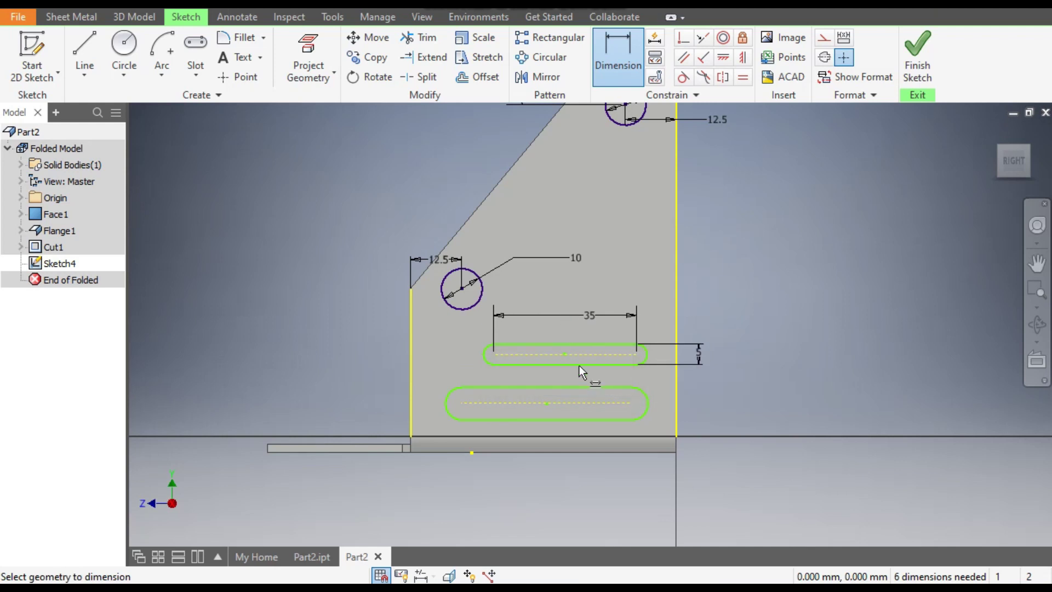
Place the upper slot 25 mm above the flange's bottom edge
left_click(629, 452)
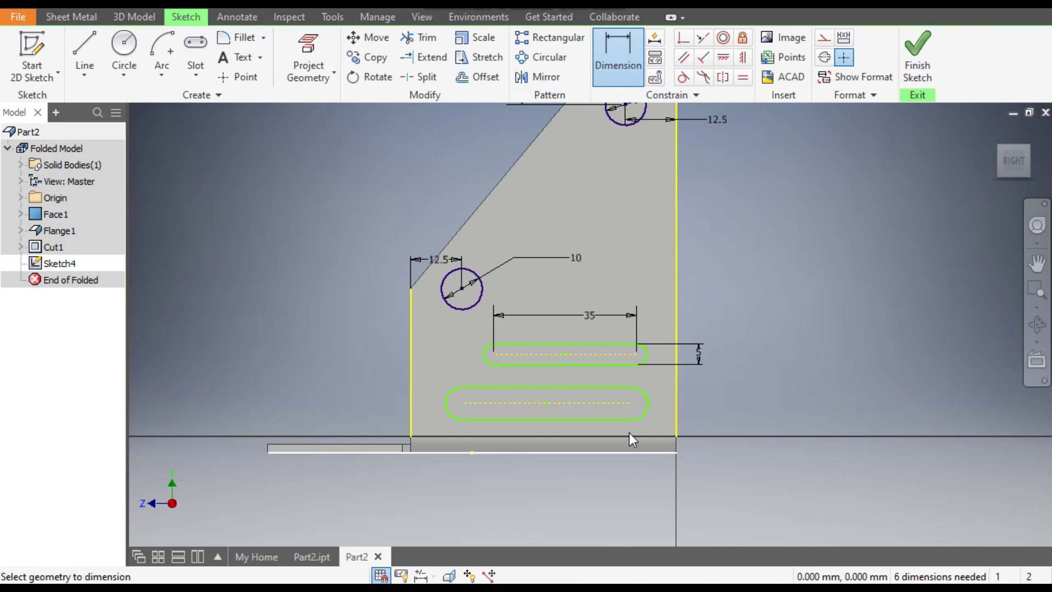
left_click(614, 354)
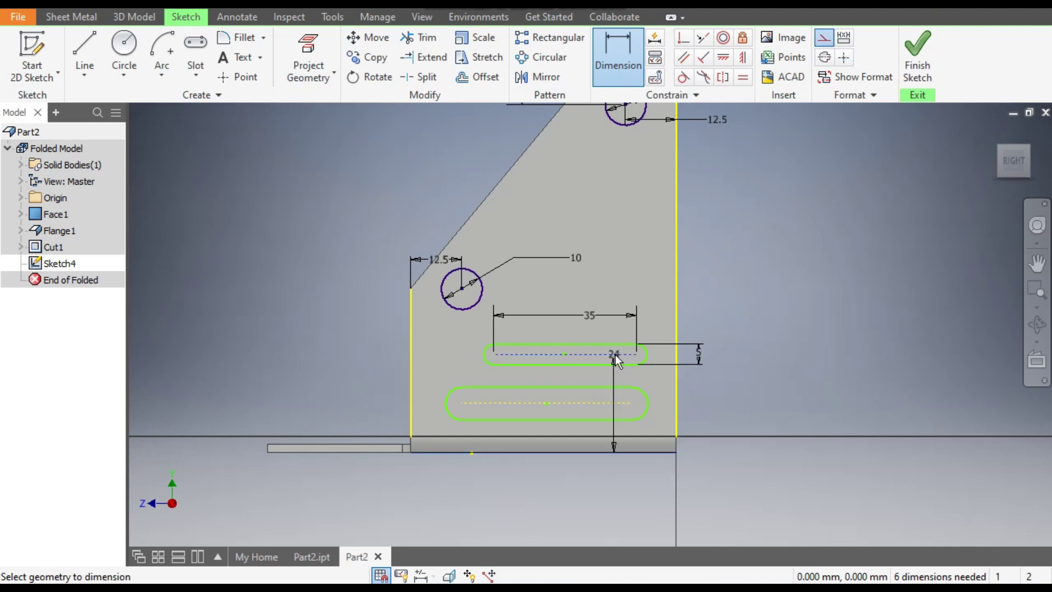
left_click(758, 386)
type("25")
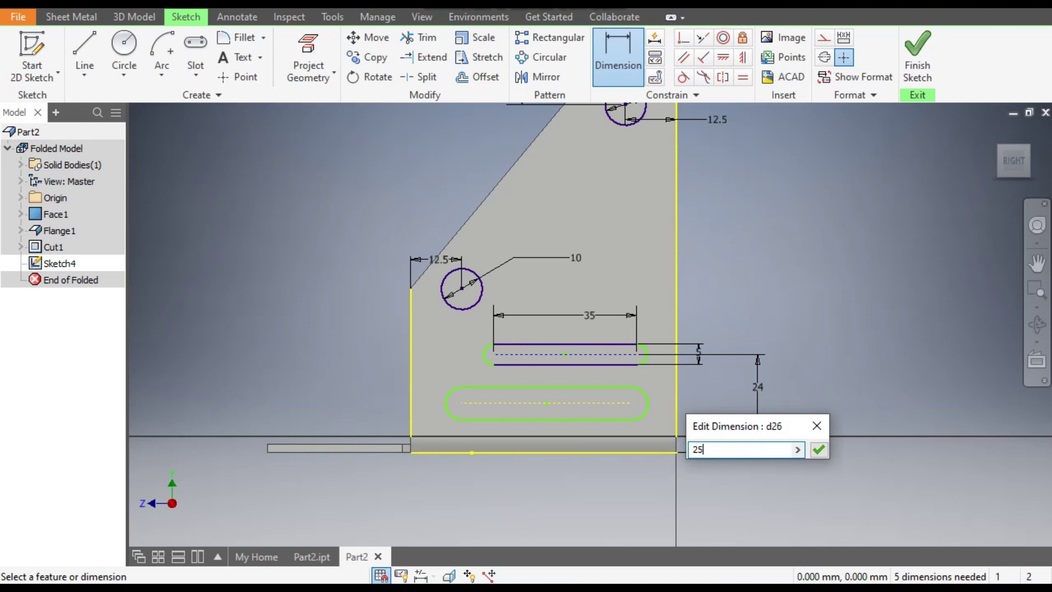
key("Return")
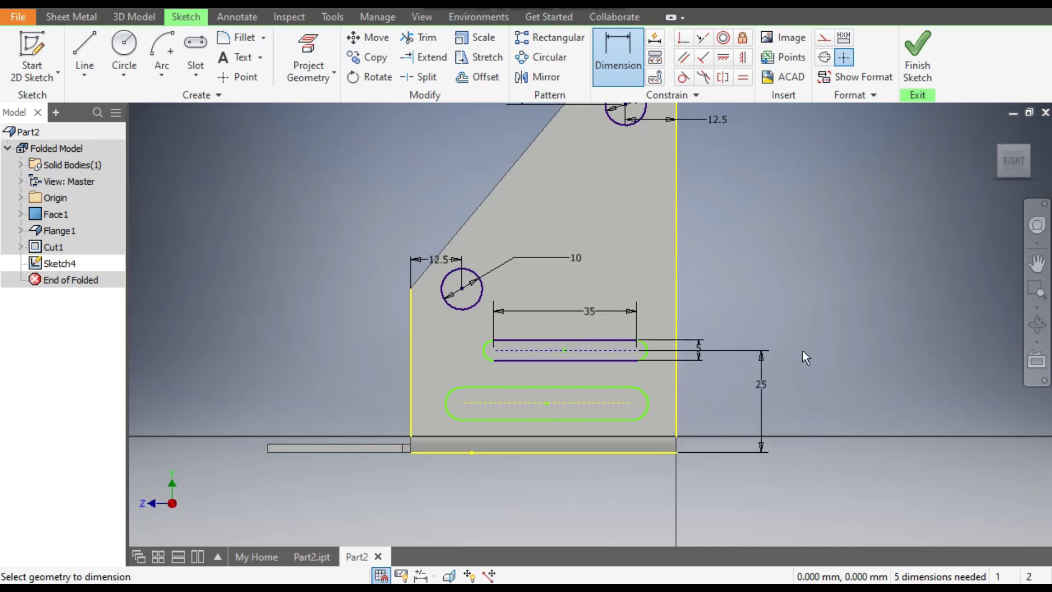
key("Escape")
Position the upper slot 30 mm from the flange's right edge
scroll(669, 313, "down", 2)
left_click(627, 44)
left_click(634, 355)
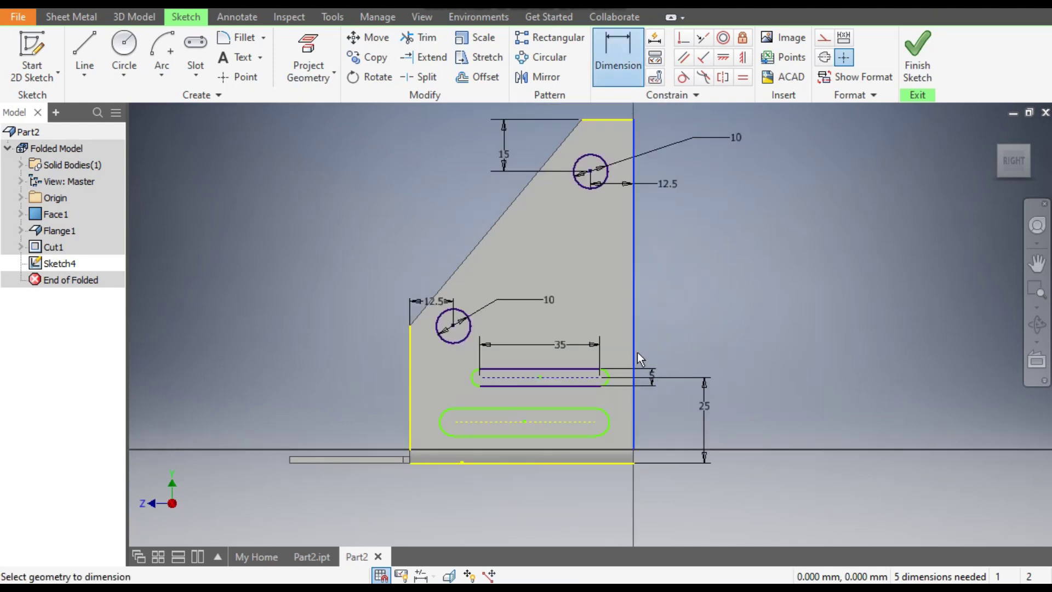
left_click(540, 377)
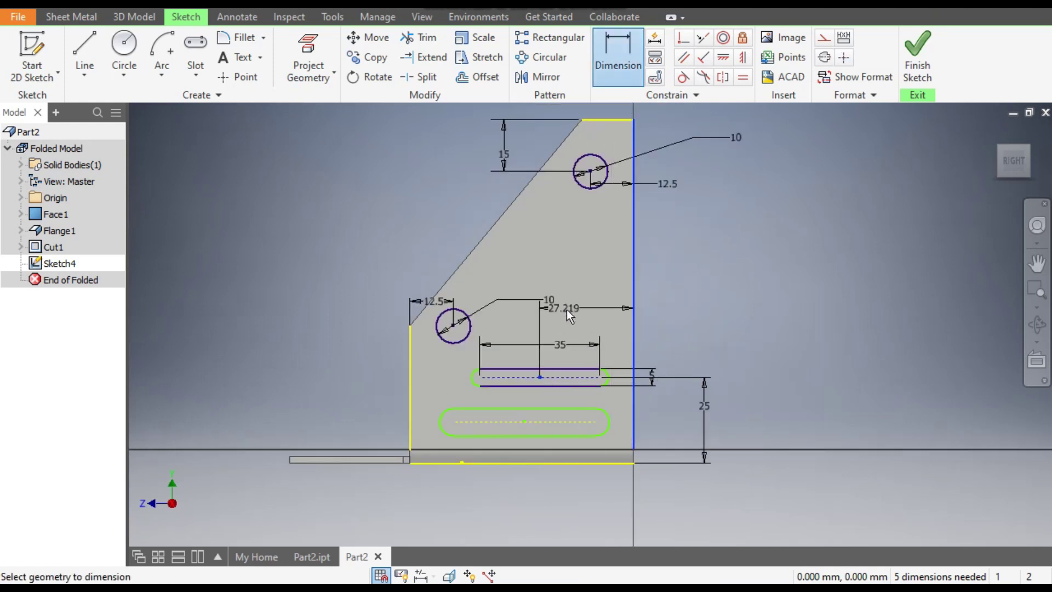
left_click(566, 311)
type("30")
key("Return")
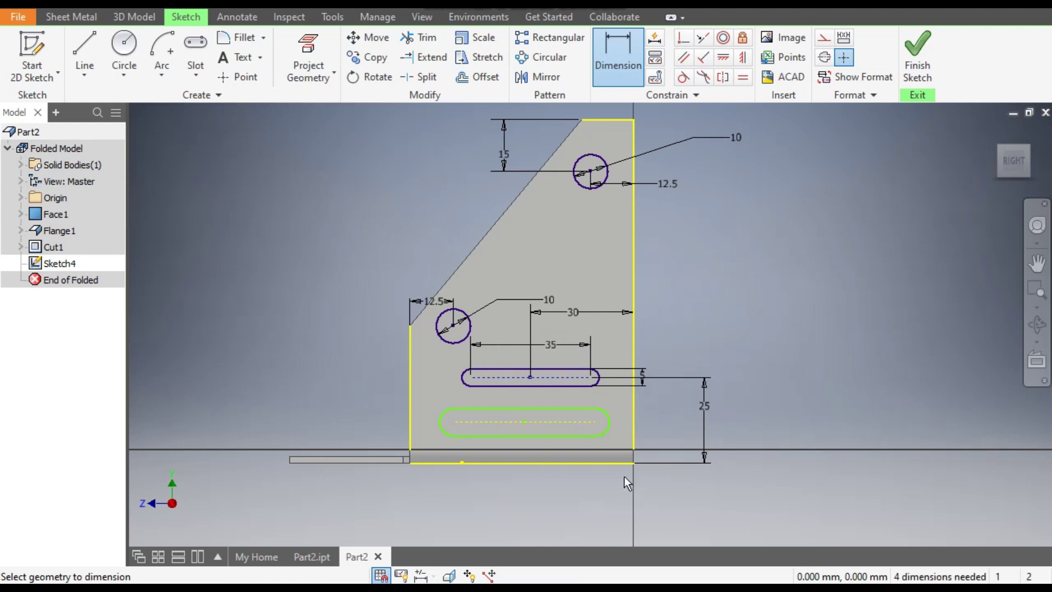
Align the lower slot's centre with the upper slot and make their arcs and lengths equal
left_click(745, 60)
left_click(533, 377)
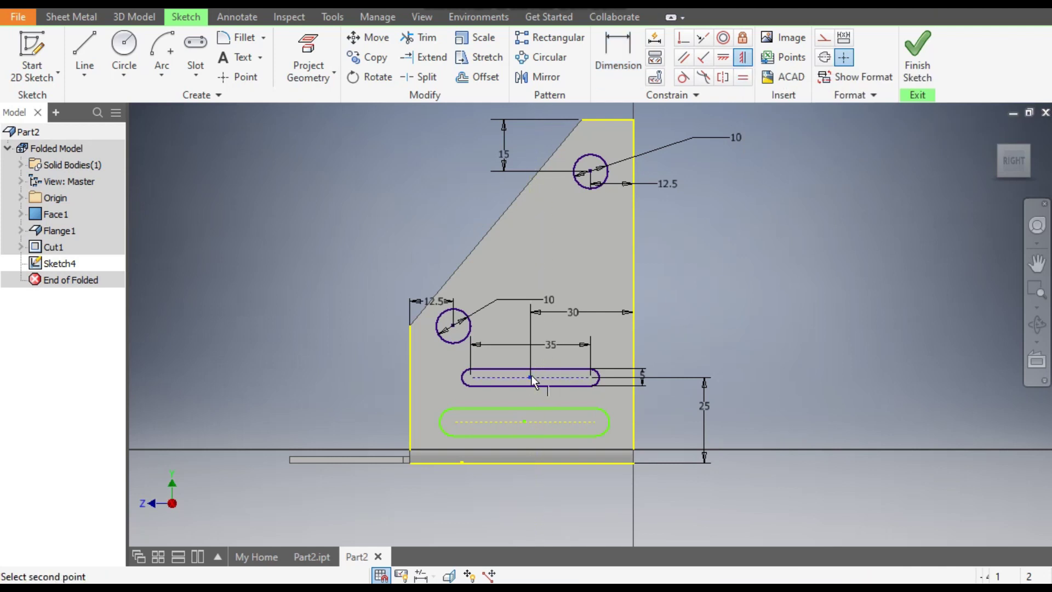
left_click(525, 421)
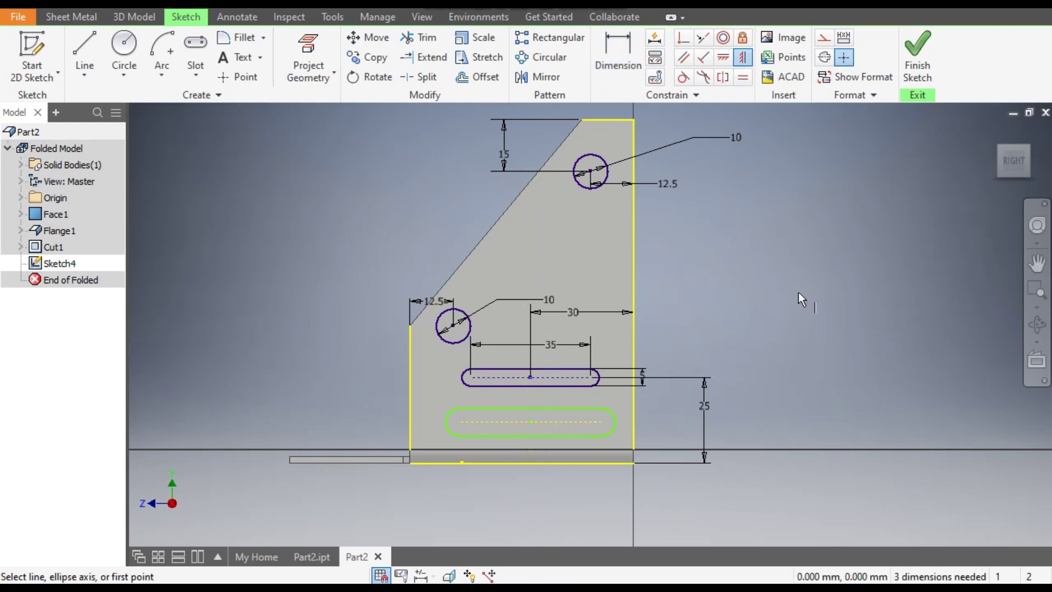
left_click(742, 78)
left_click(598, 377)
left_click(613, 409)
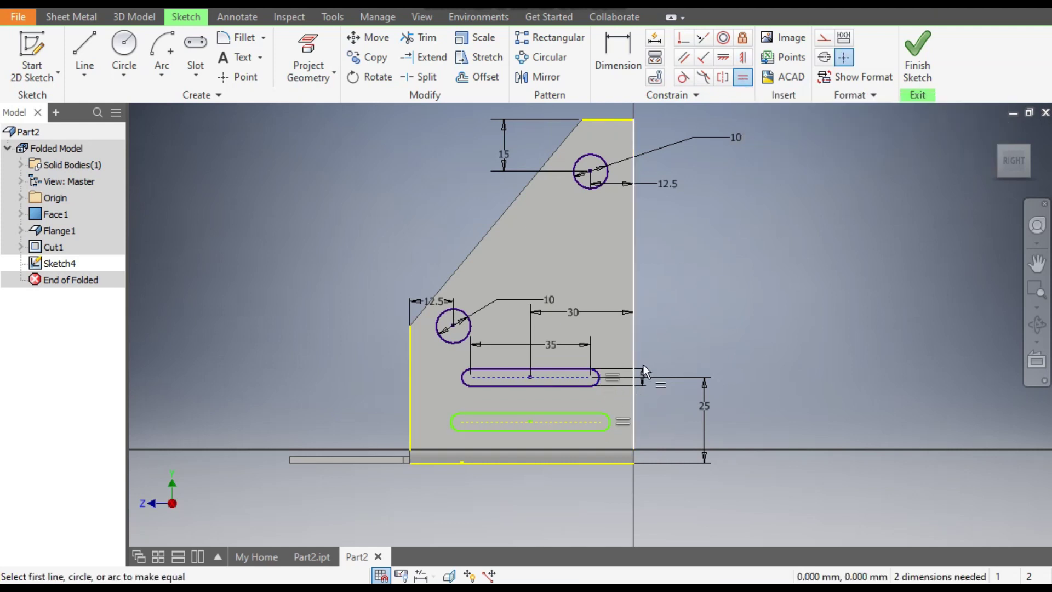
left_click(565, 384)
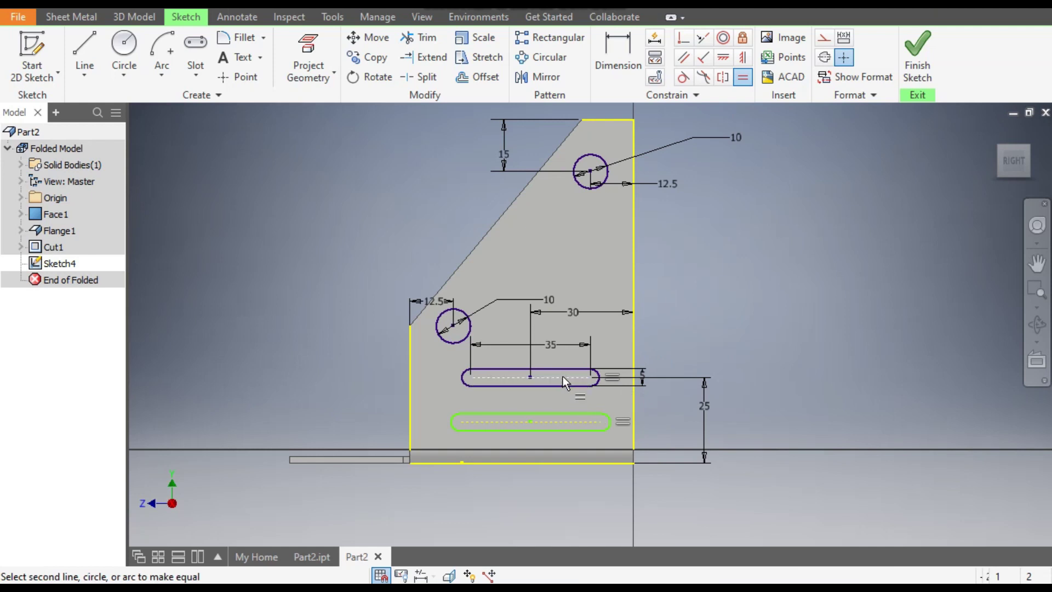
left_click(569, 423)
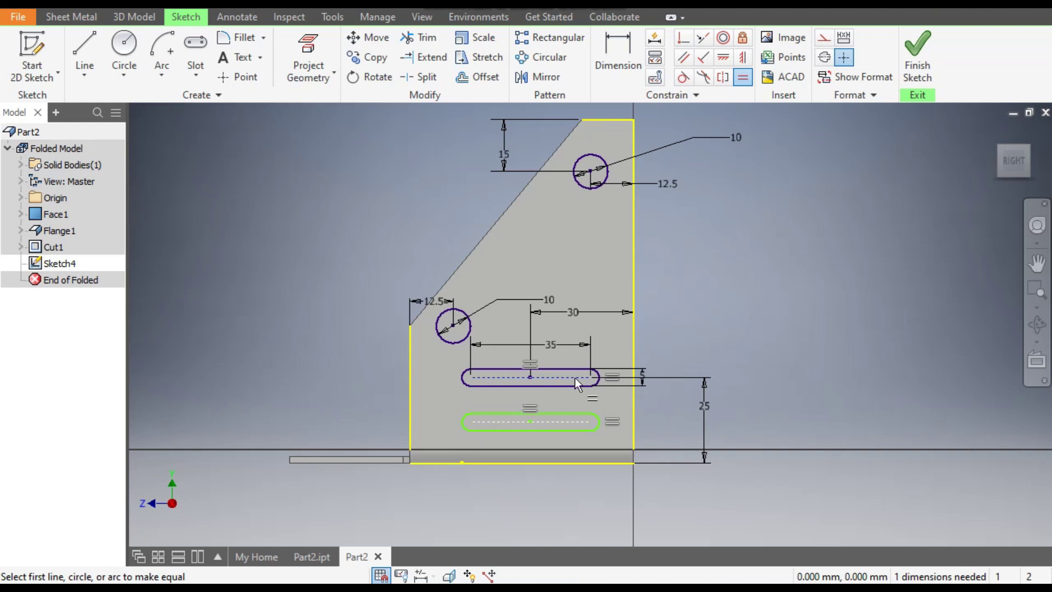
Dimension the lower slot 10 mm above the bottom edge and finish the sketch
left_click(617, 66)
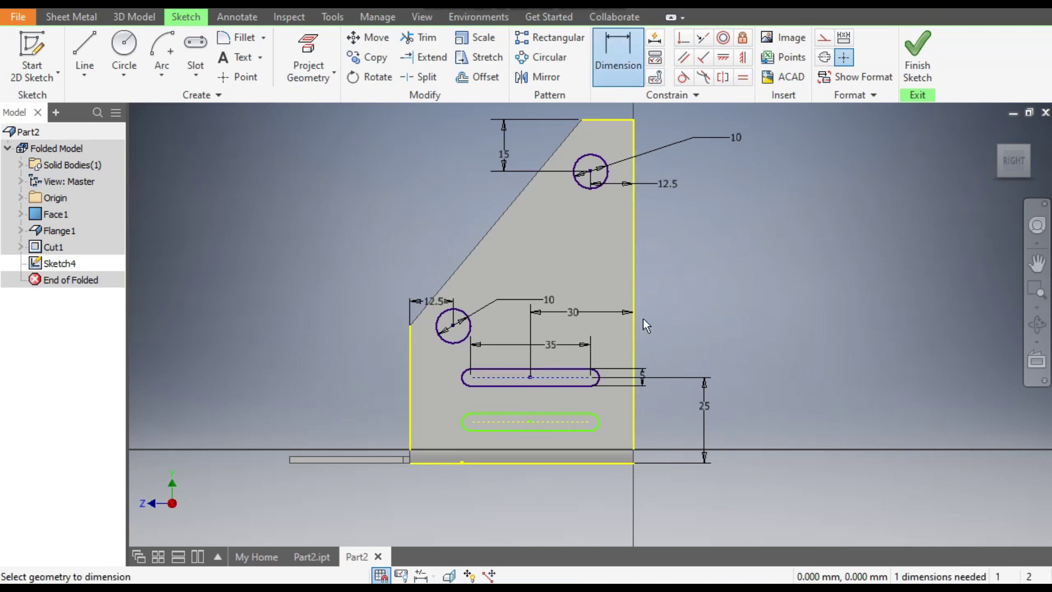
left_click(550, 463)
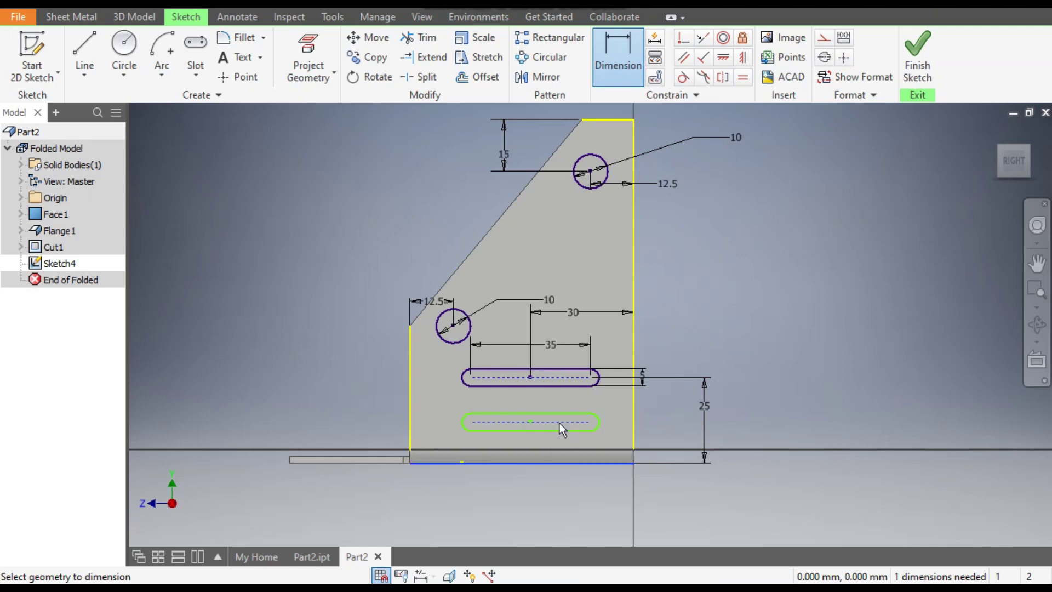
left_click(658, 432)
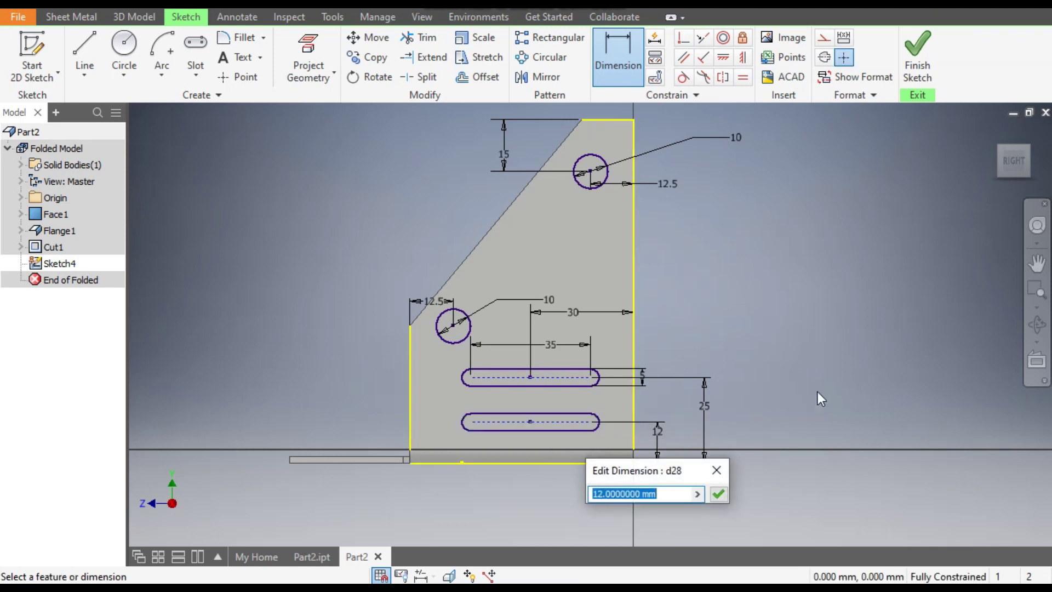
type("10")
key("Return")
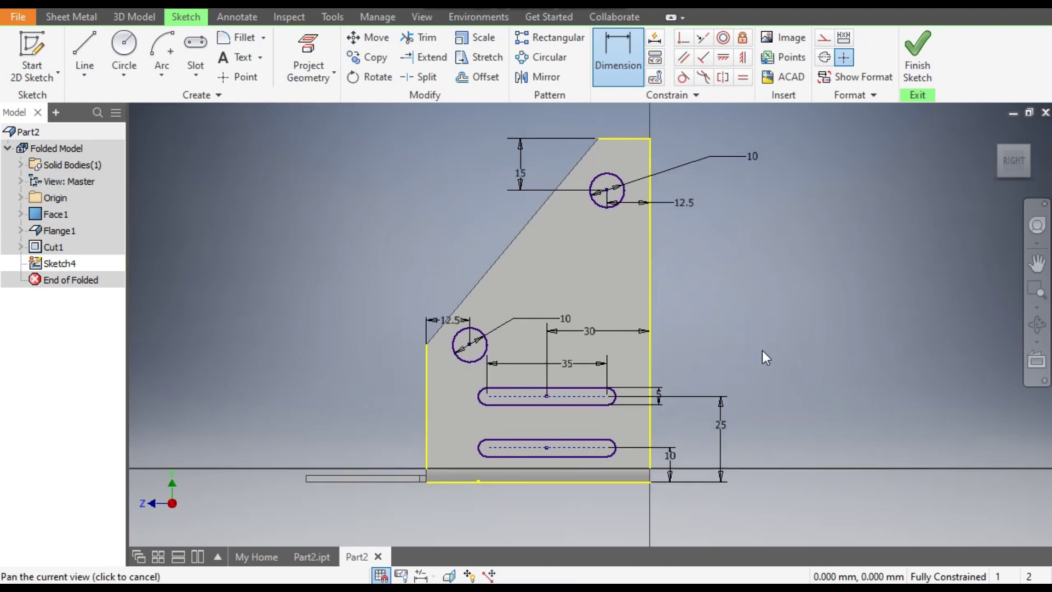
left_click(917, 55)
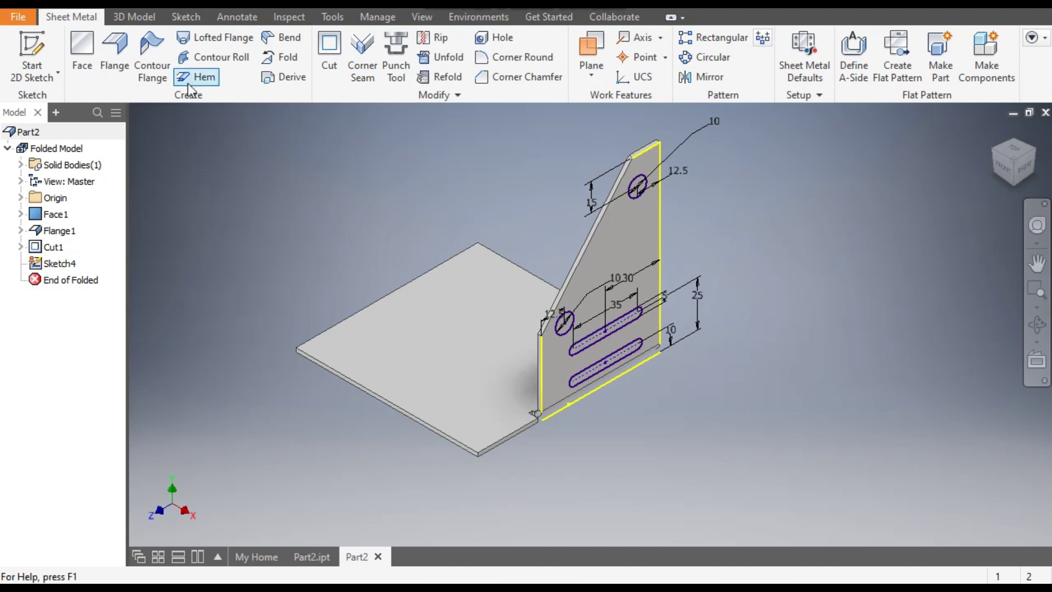
Cut the circle and both slot profiles through the upright flange, checking from the Right view
left_click(329, 54)
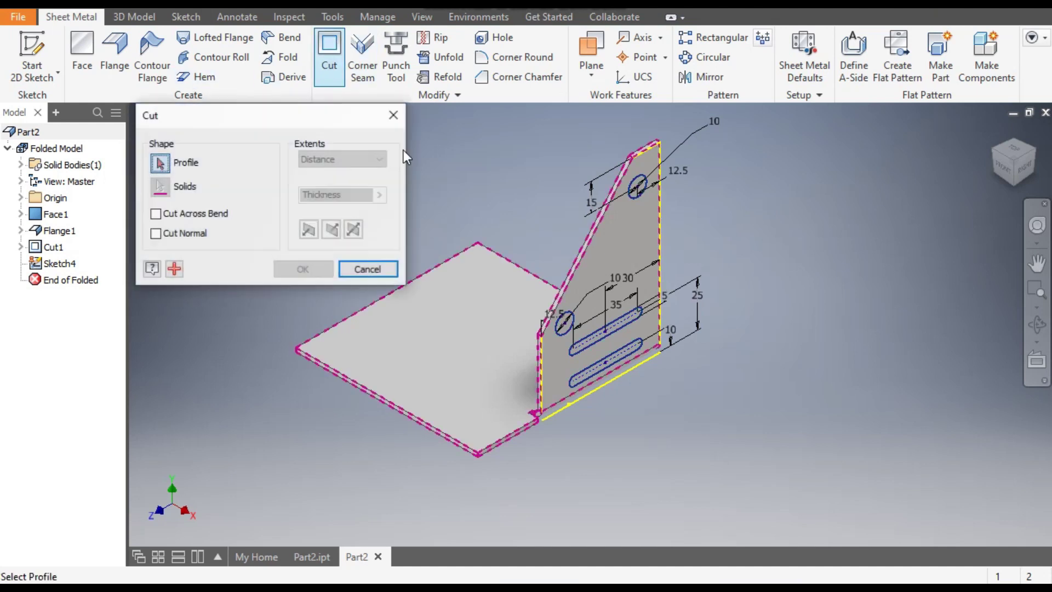
left_click(636, 190)
left_click(603, 336)
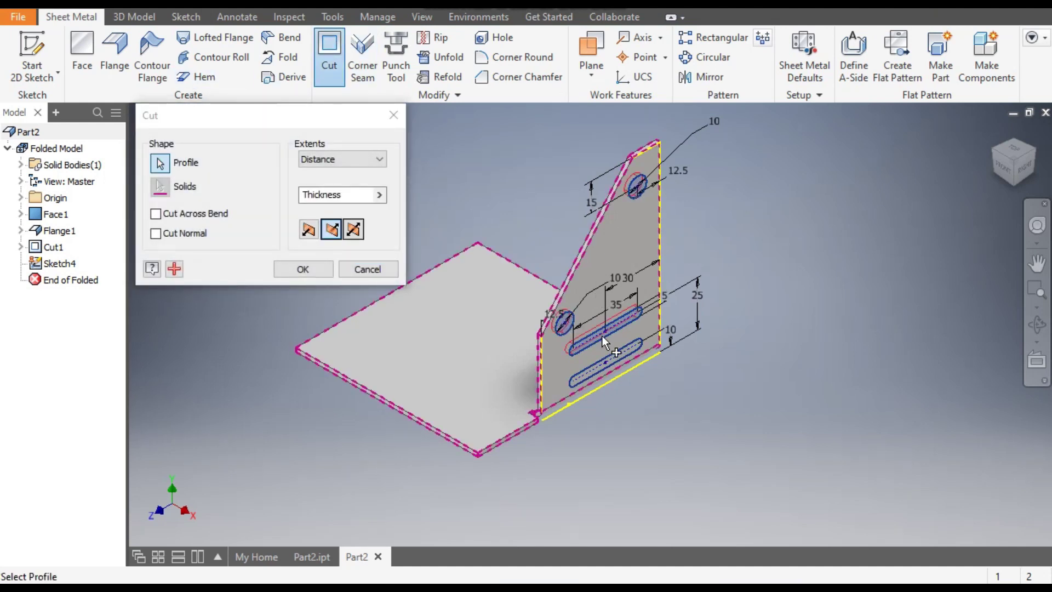
left_click(607, 364)
left_click(315, 269)
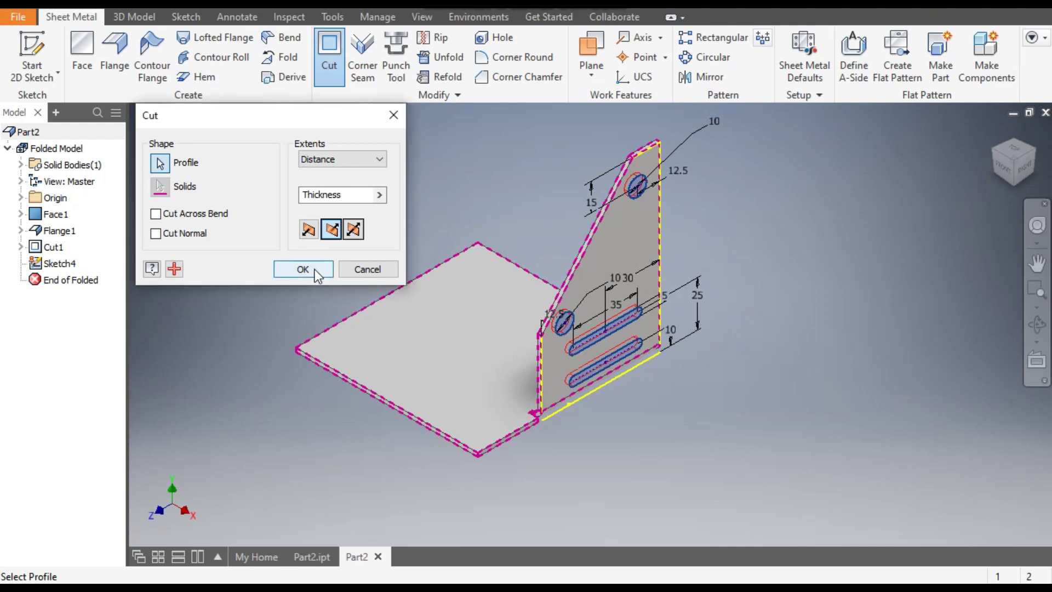
middle_click_drag(389, 204, 421, 233)
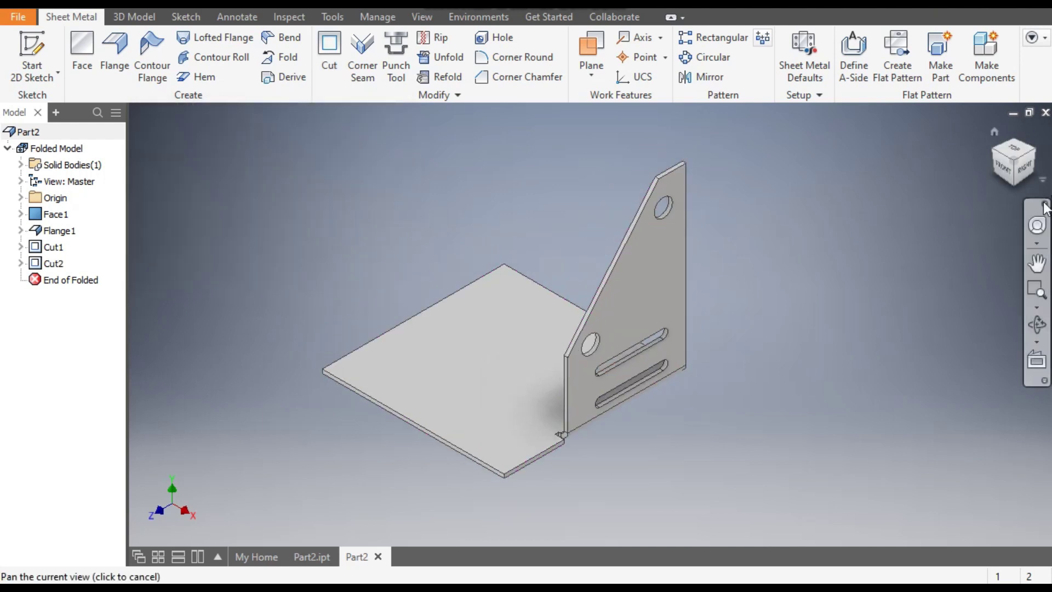
left_click(1023, 165)
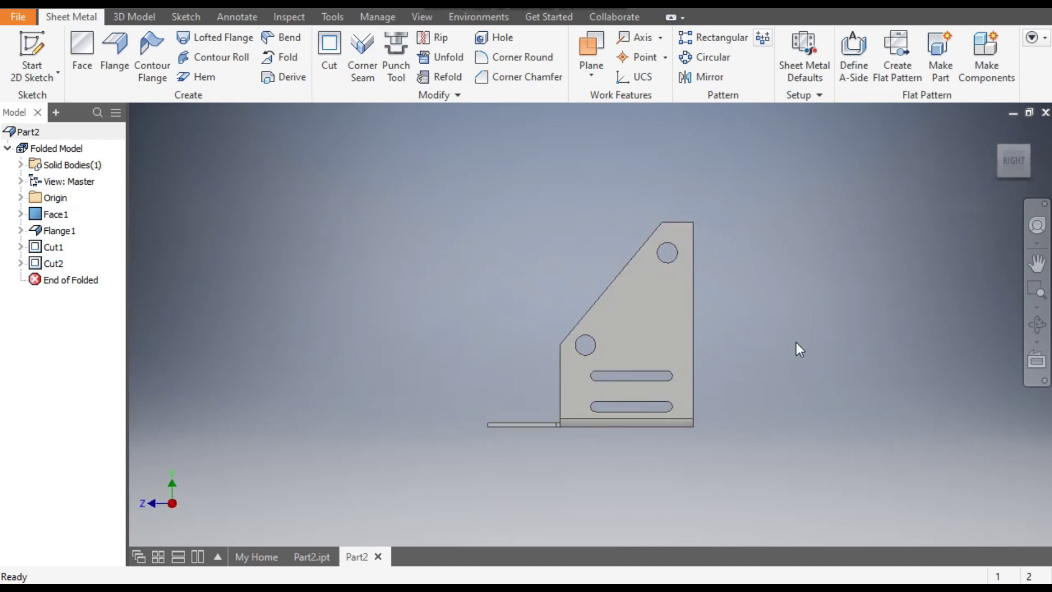
mouse_move(988, 170)
left_click(994, 131)
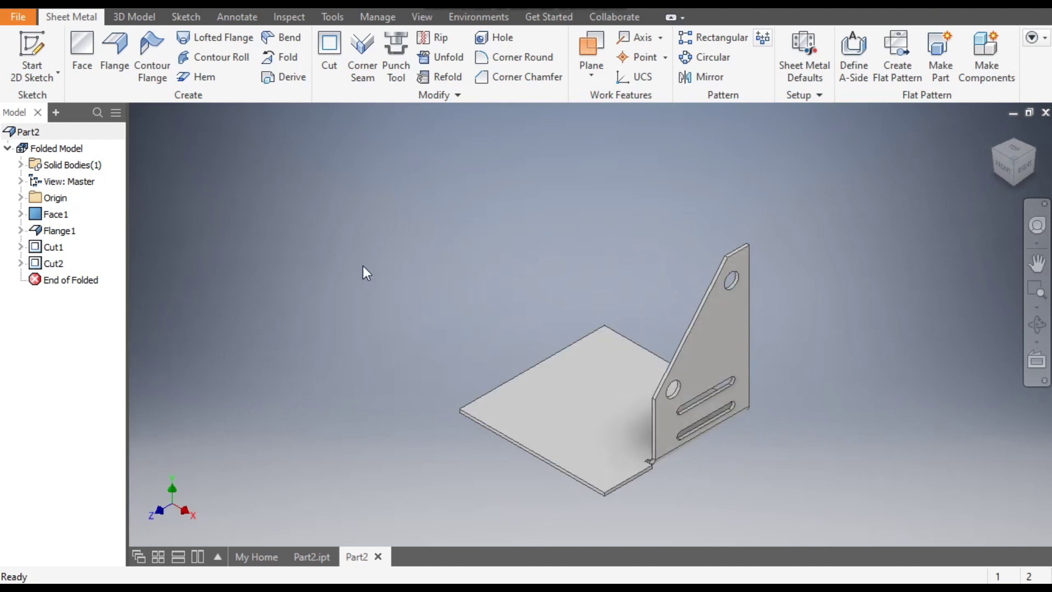
Mirror Flange1, Cut1 and Cut2 about the origin's YZ Plane
left_click(706, 75)
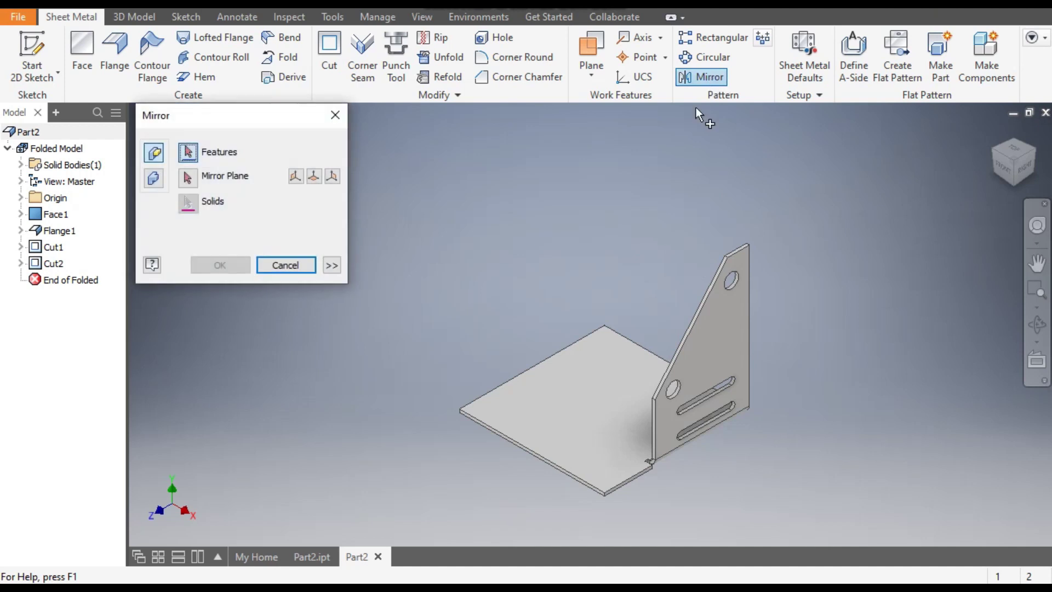
left_click(61, 231)
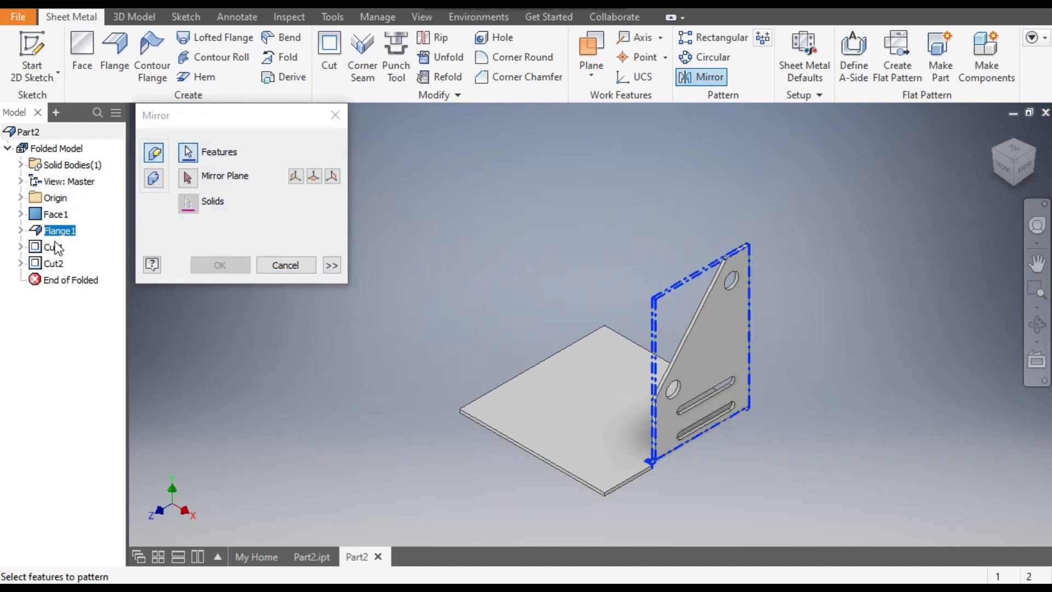
left_click(53, 247)
left_click(53, 264)
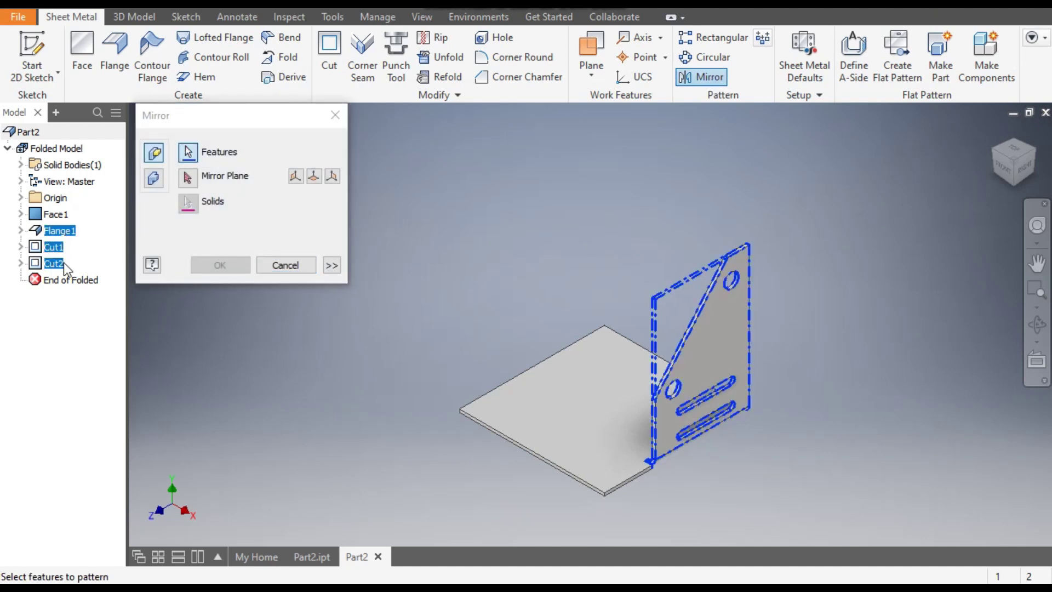
left_click(188, 176)
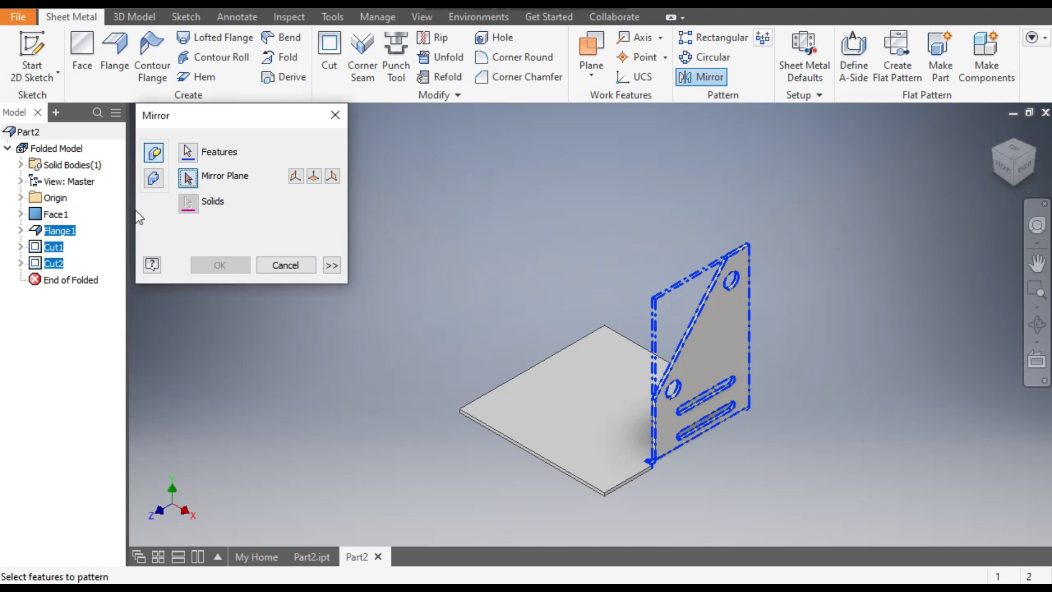
left_click(21, 198)
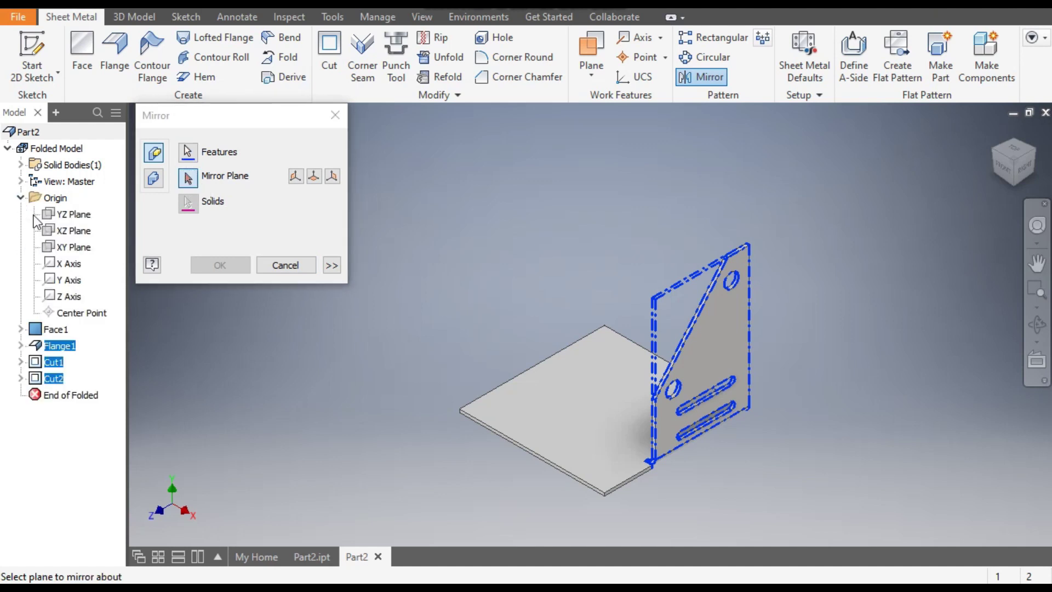
left_click(71, 215)
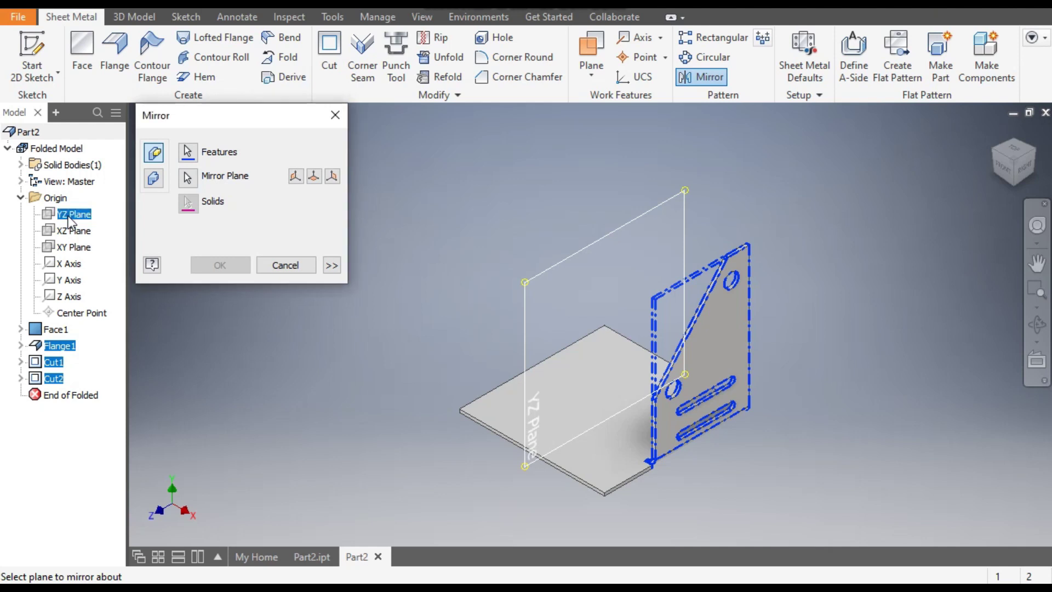
left_click(219, 265)
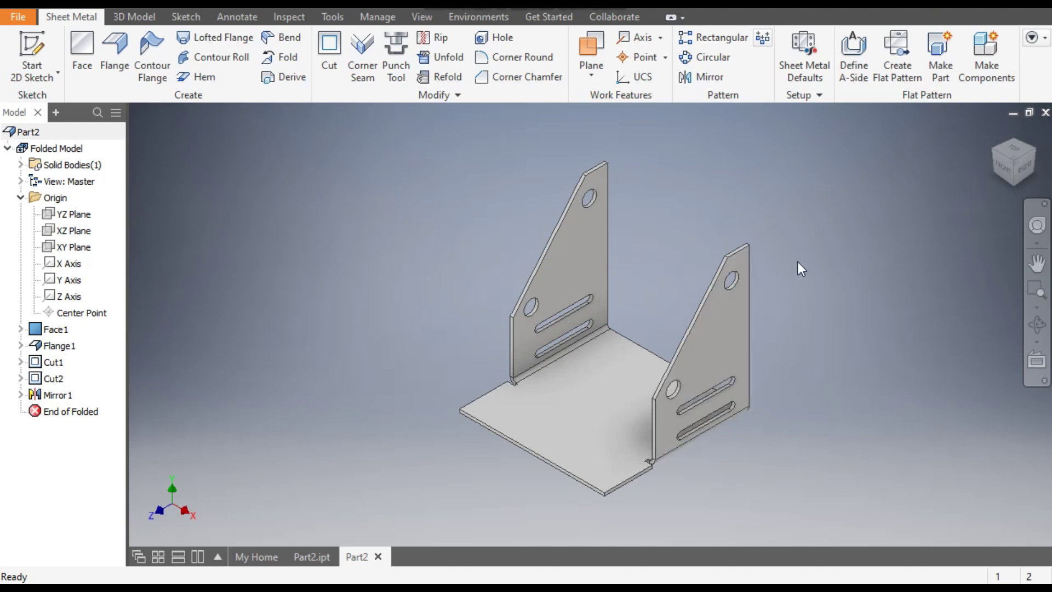
left_click(1036, 263)
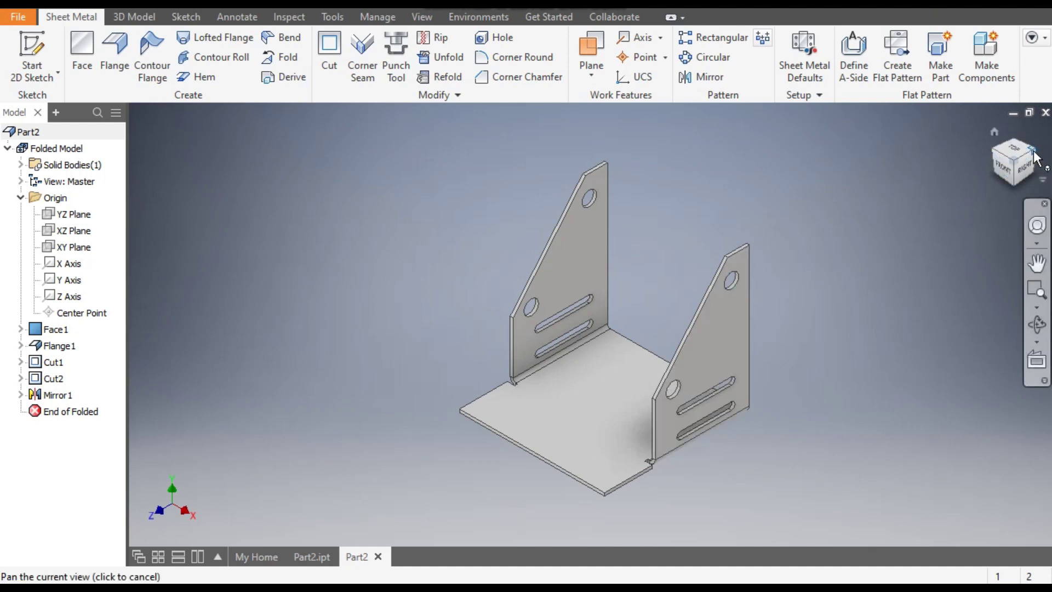
left_click(1032, 154)
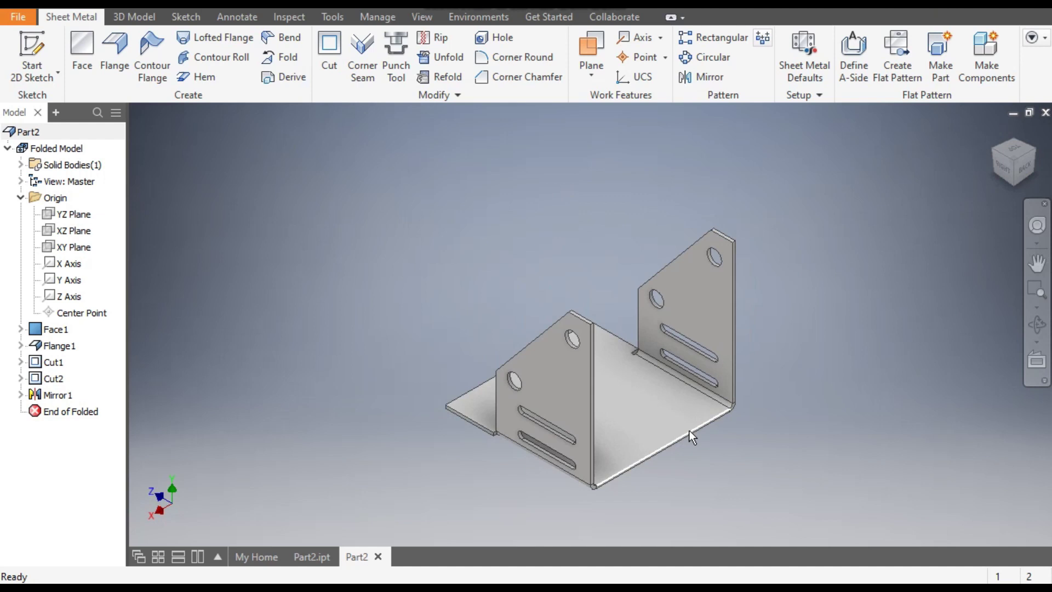
left_click(324, 551)
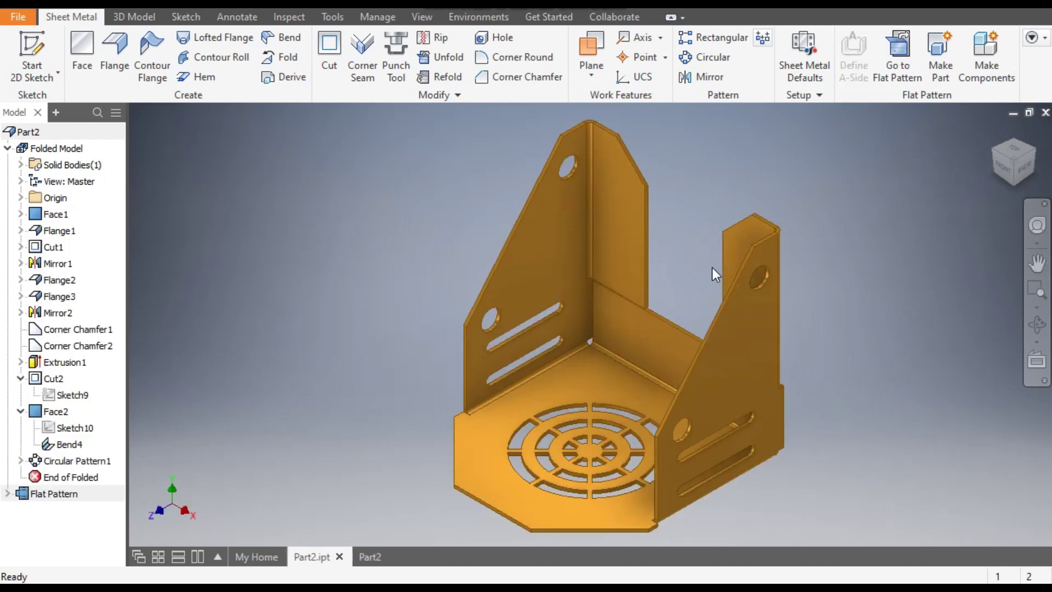
left_click(1002, 168)
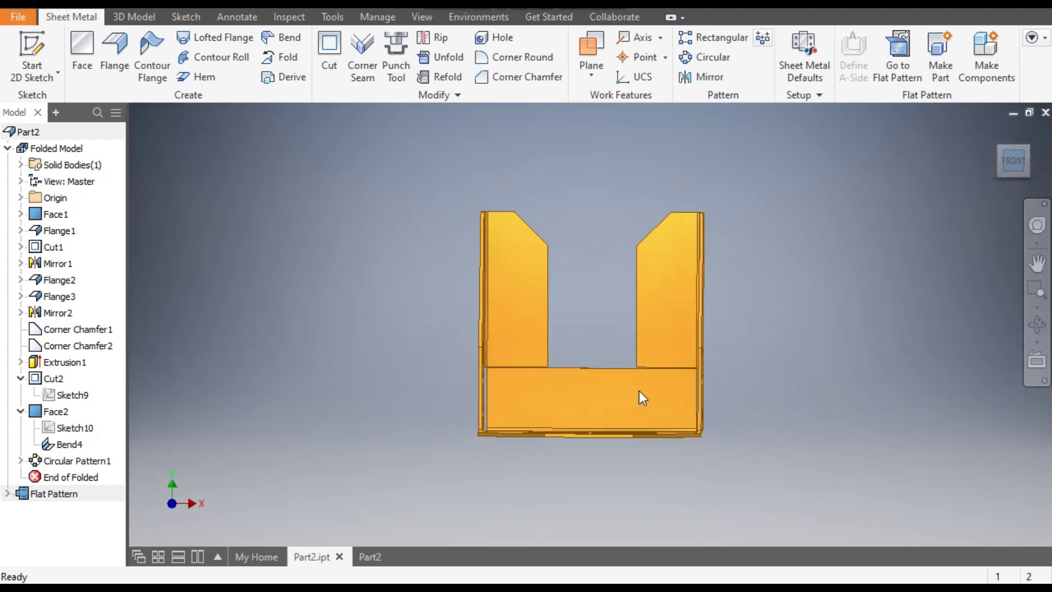
left_click(1028, 150)
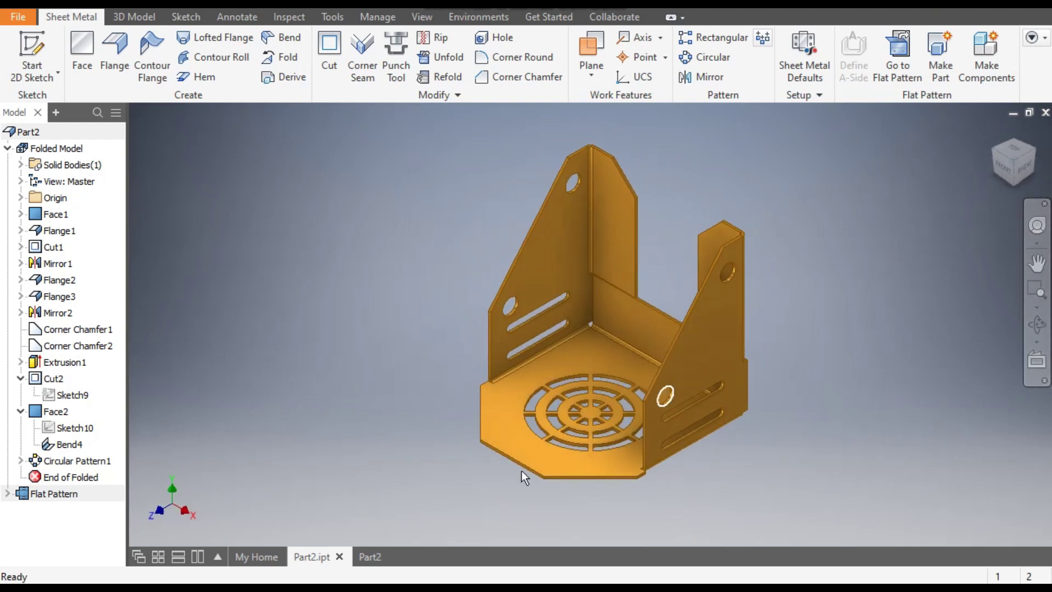
left_click(373, 558)
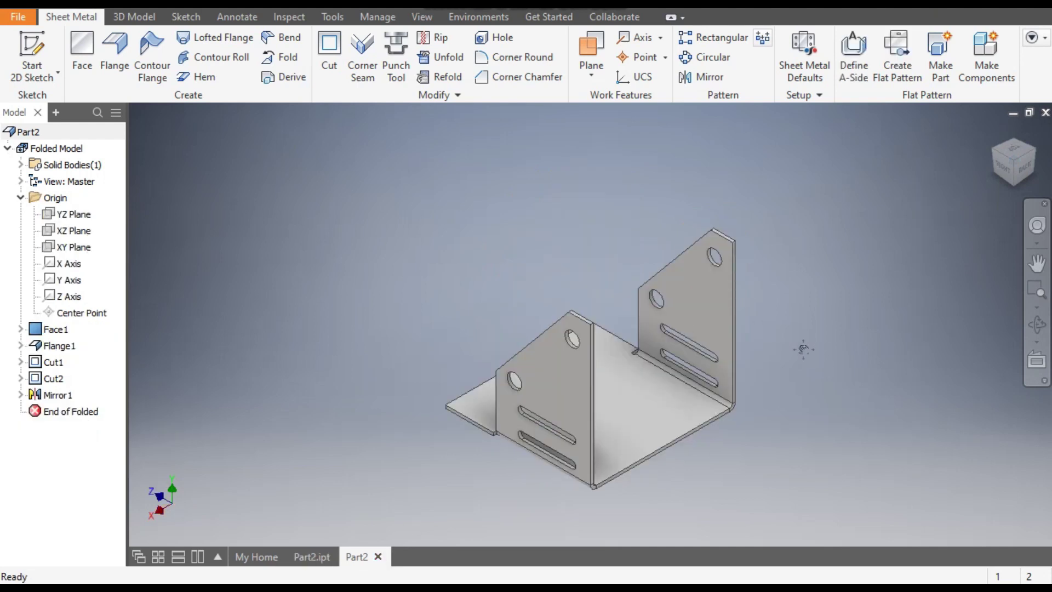
Add a 30 mm flange on the base plate's bottom edge
left_click(114, 55)
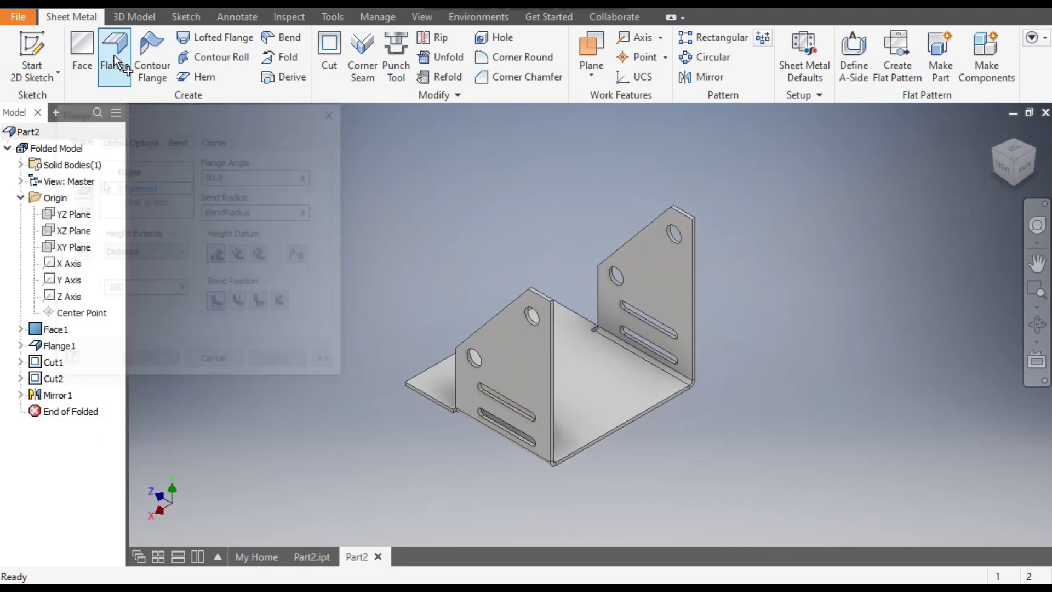
left_click(642, 410)
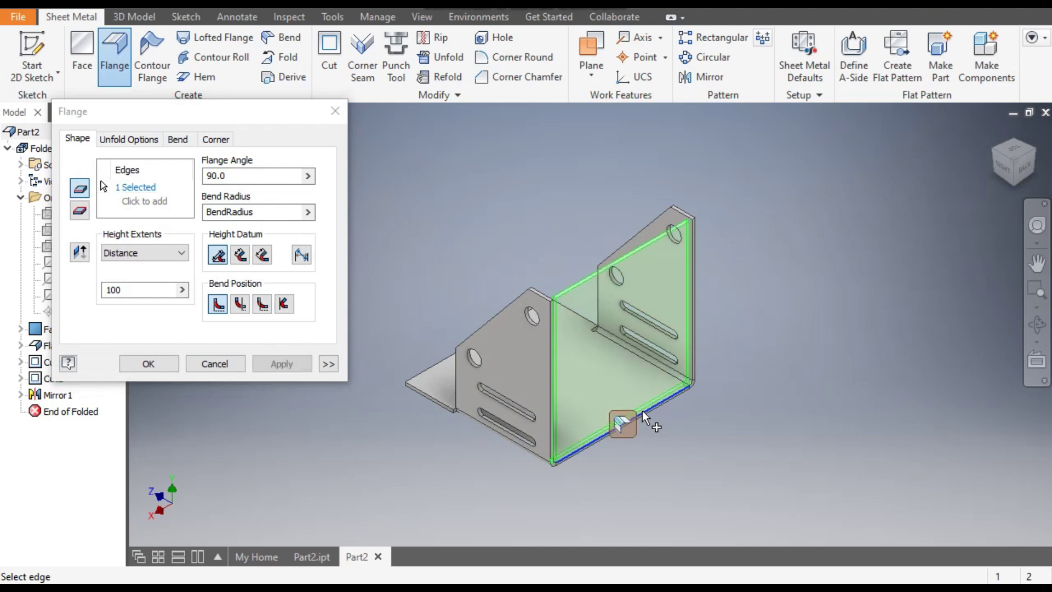
left_click_drag(122, 297, 106, 298)
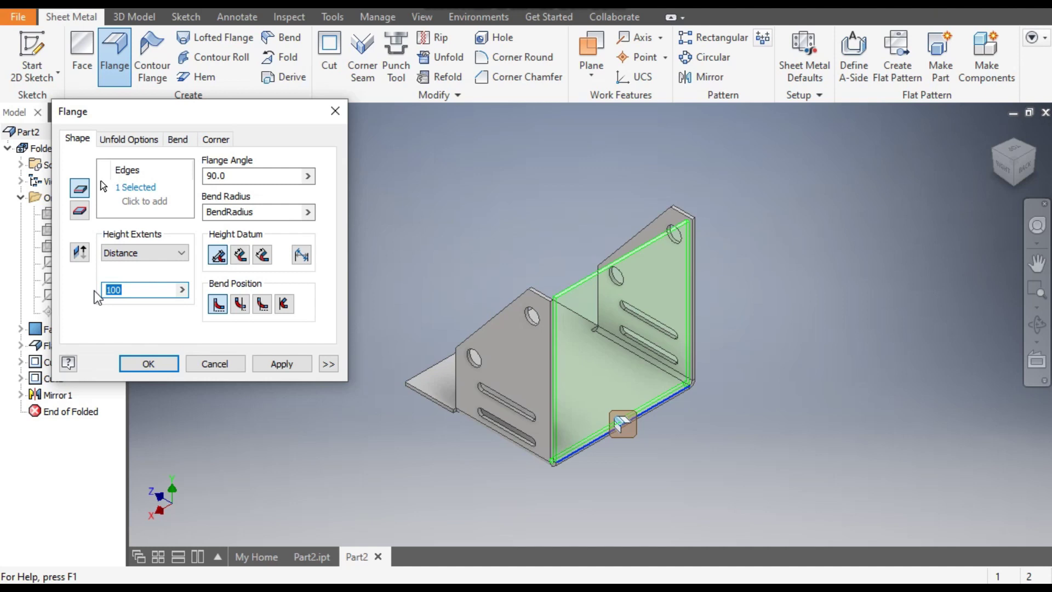
type("30")
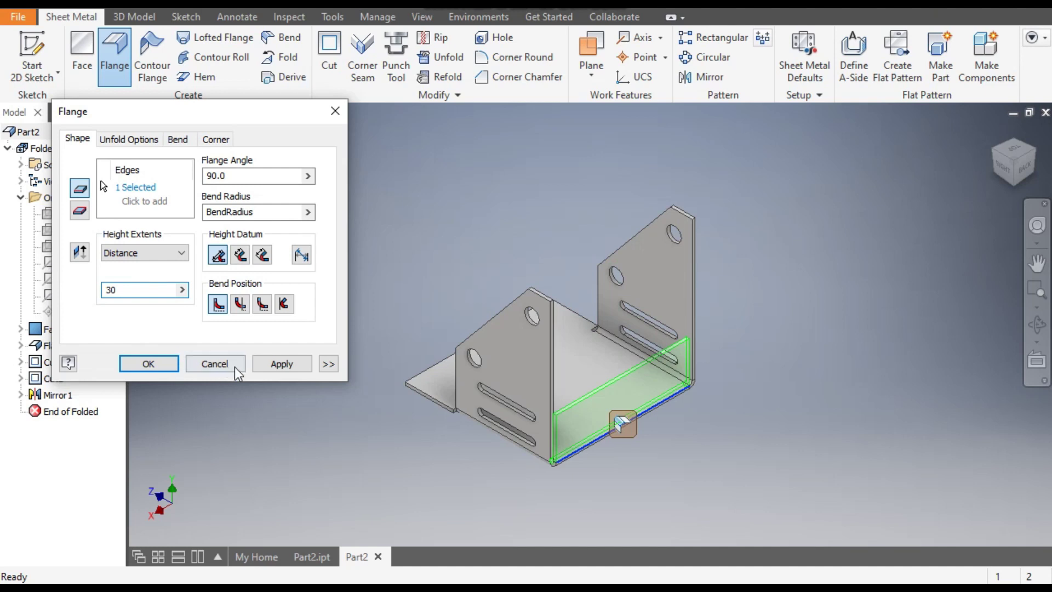
left_click(274, 364)
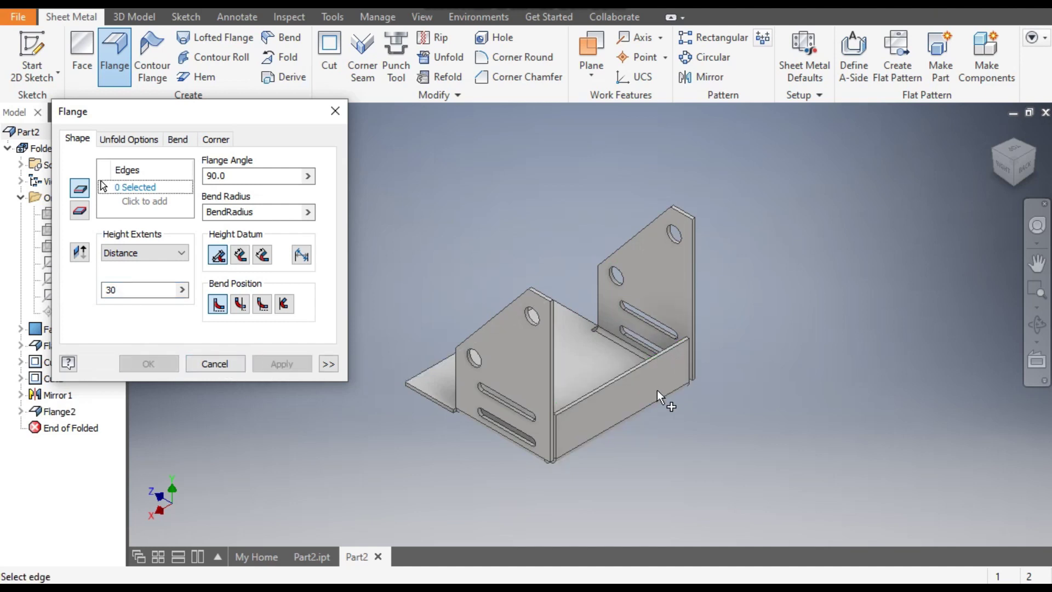
Start a flange on the side wall's vertical edge with Offset width extents
scroll(561, 342, "up", 3)
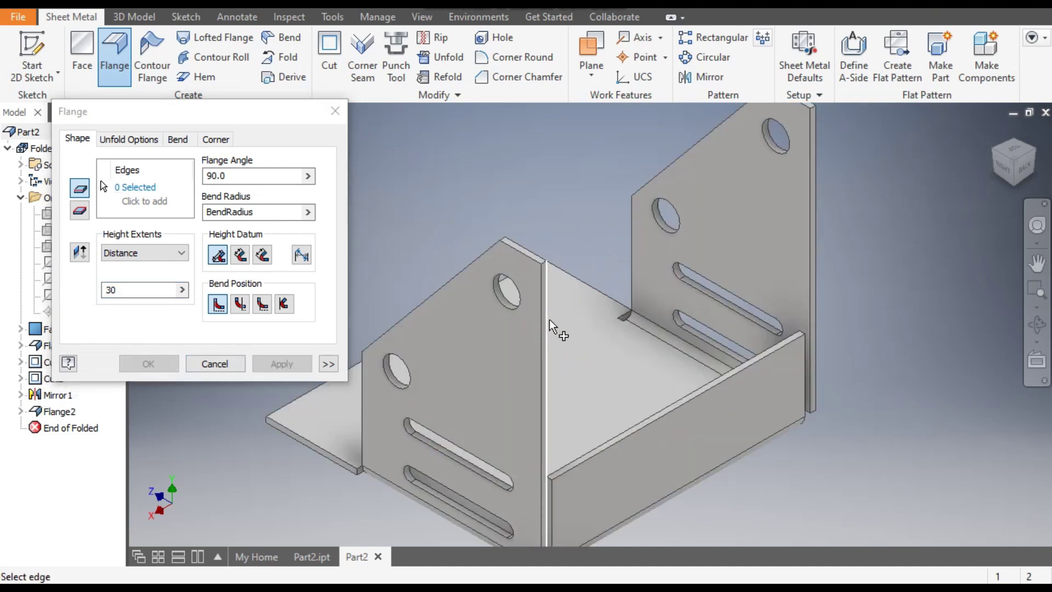
left_click(550, 320)
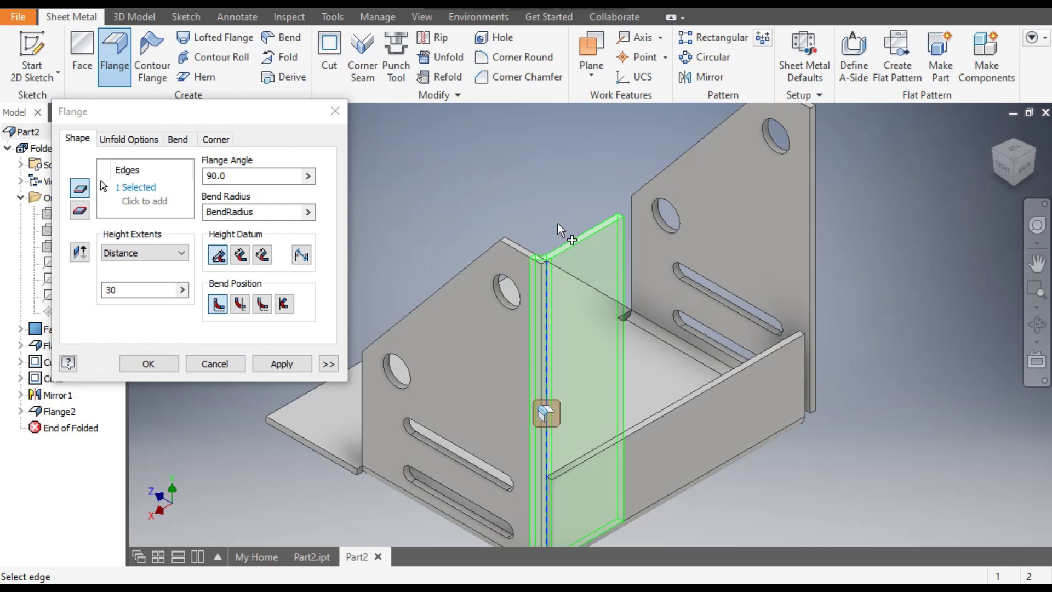
left_click(328, 365)
left_click(329, 363)
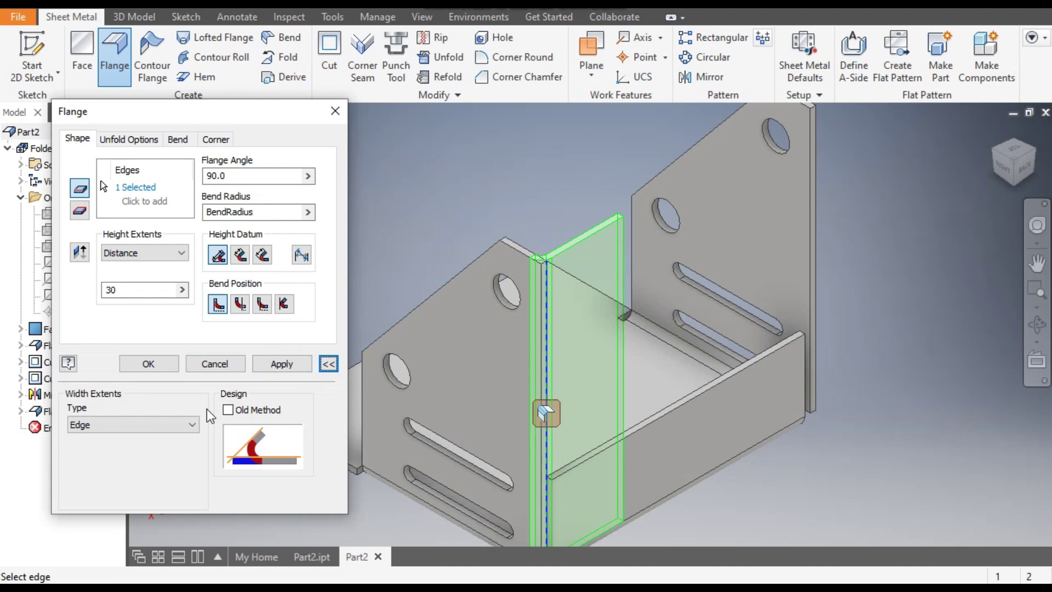
left_click(150, 426)
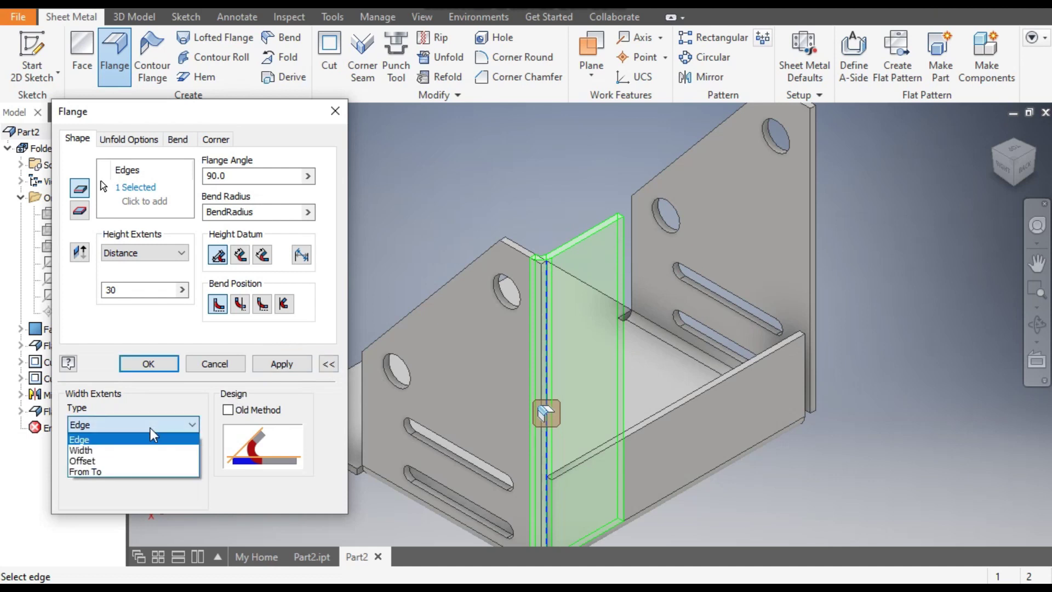
left_click(85, 461)
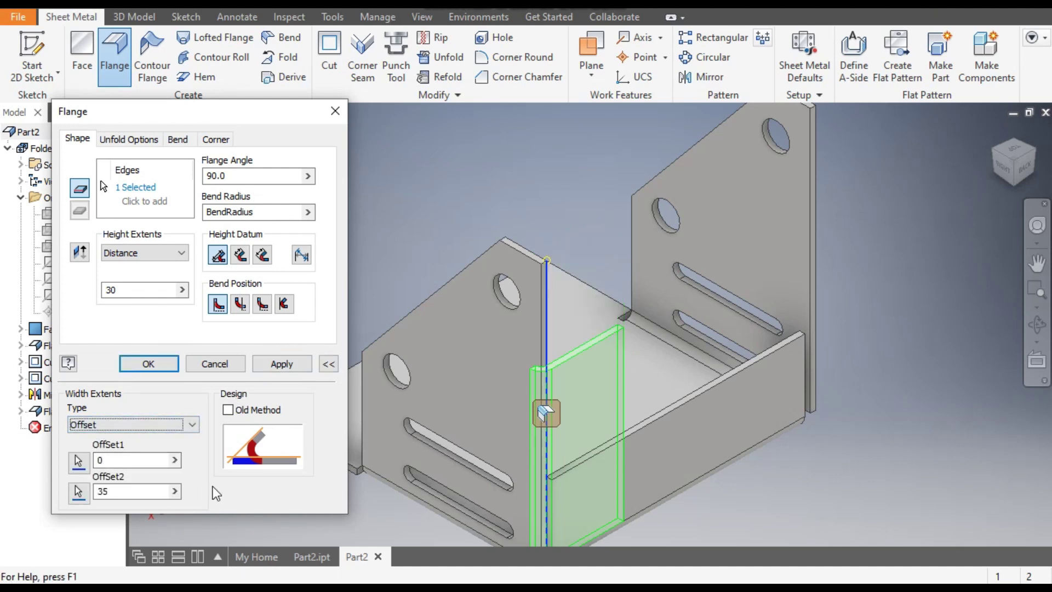
Set Offset2 to 0 and Offset1 to 27.5, then create the partial-width flange
middle_click_drag(701, 320, 739, 240)
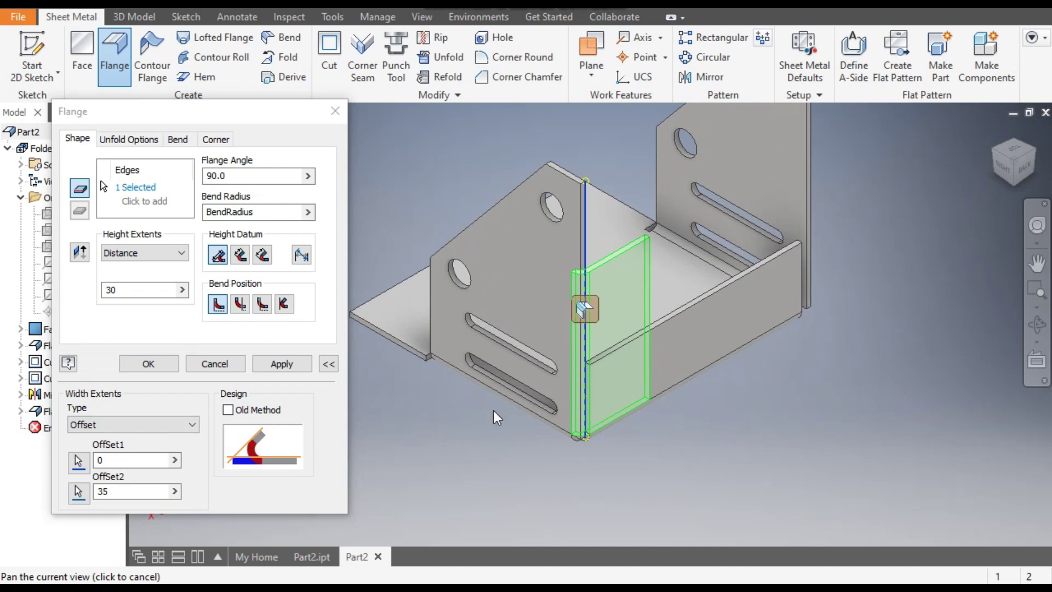
left_click(121, 491)
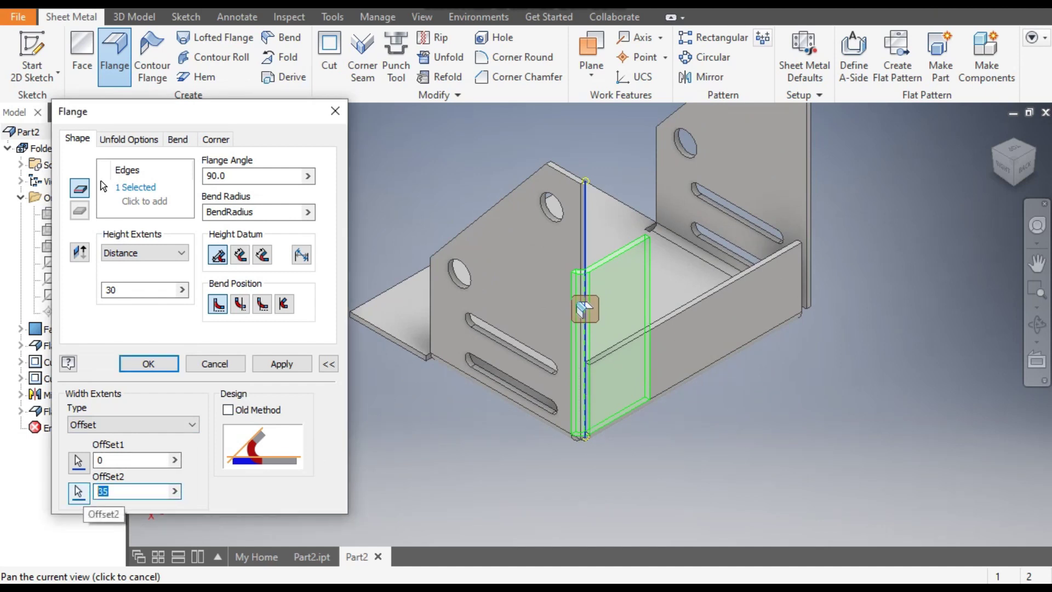
type("0")
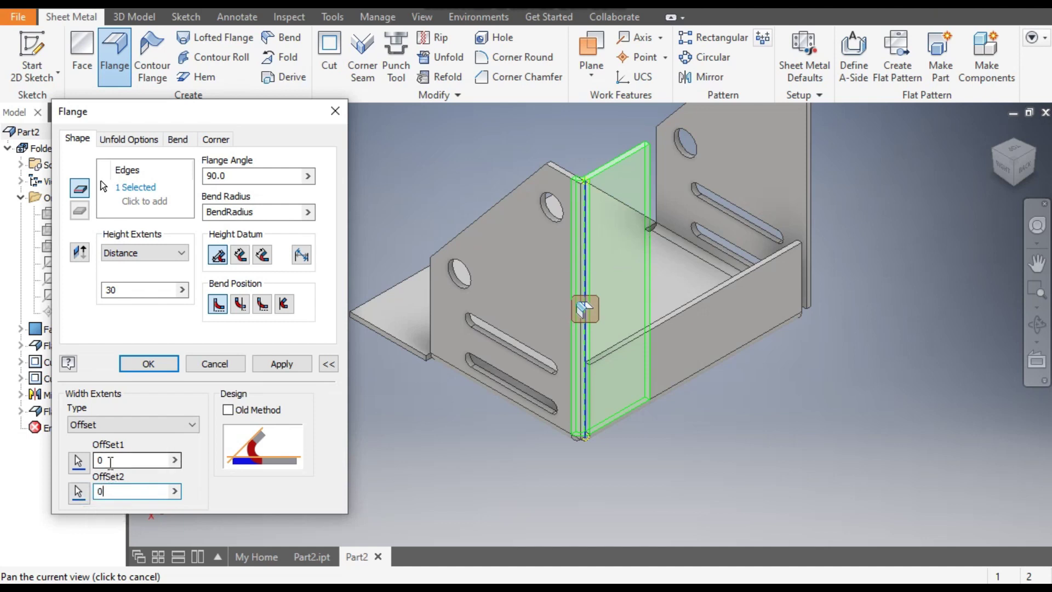
left_click(113, 460)
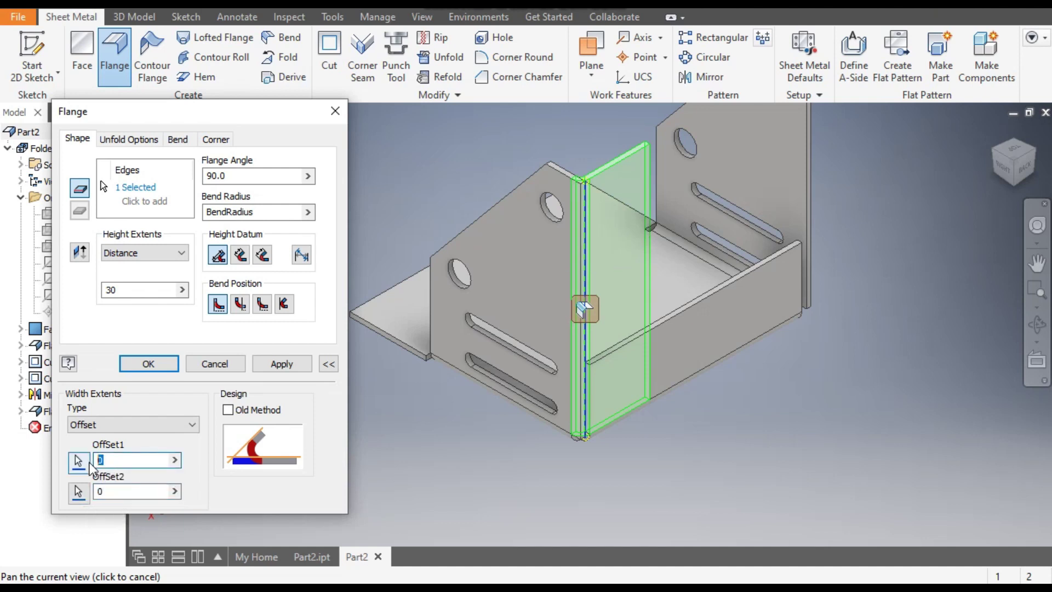
type("27.5")
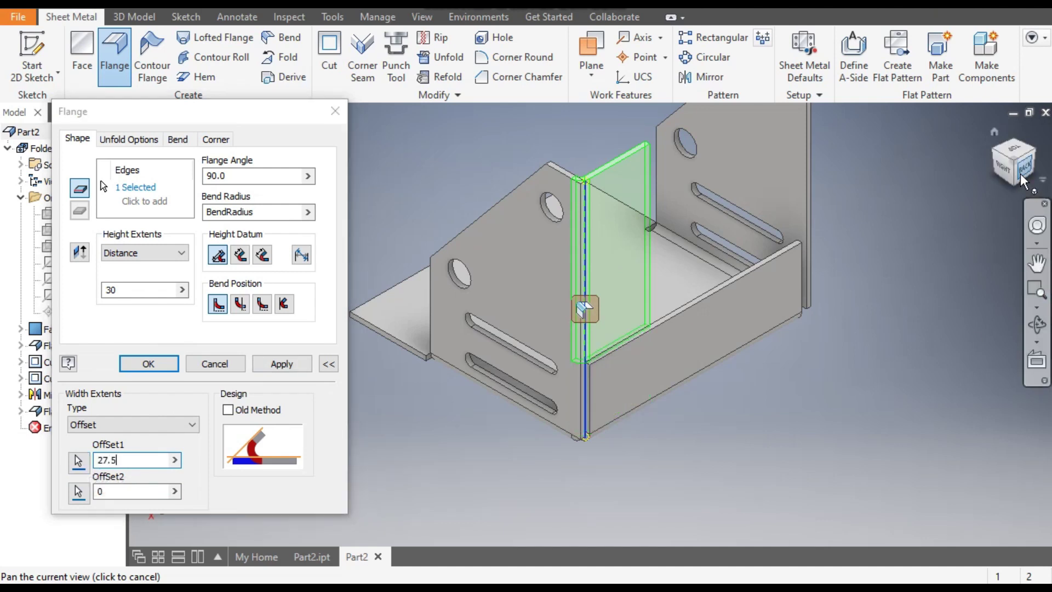
middle_click_drag(690, 438, 656, 441, "shift")
key("Page_Up")
scroll(512, 371, "up", 5)
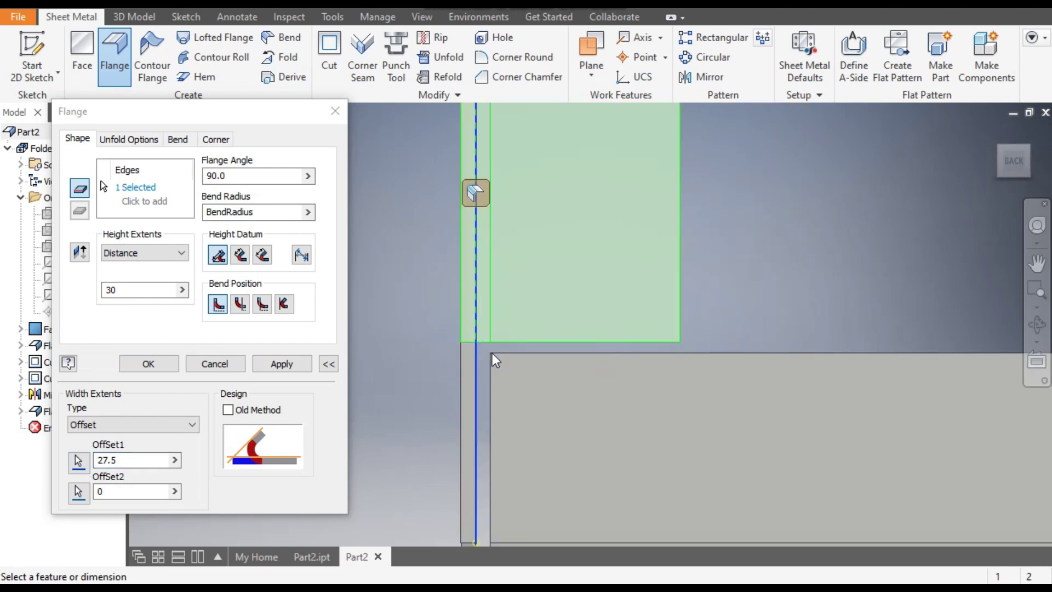
scroll(770, 323, "down", 4)
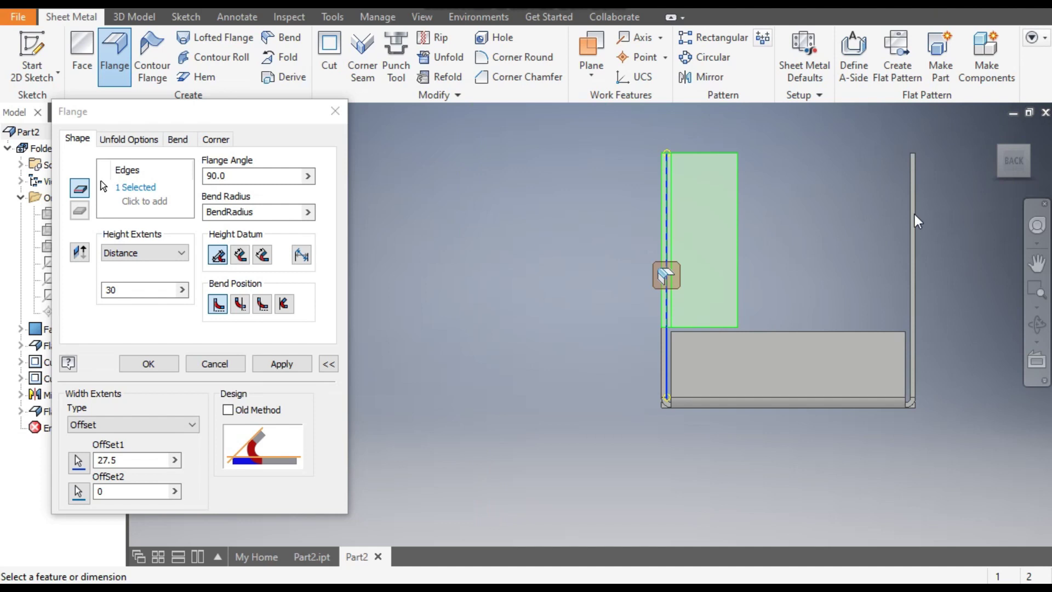
left_click(998, 149)
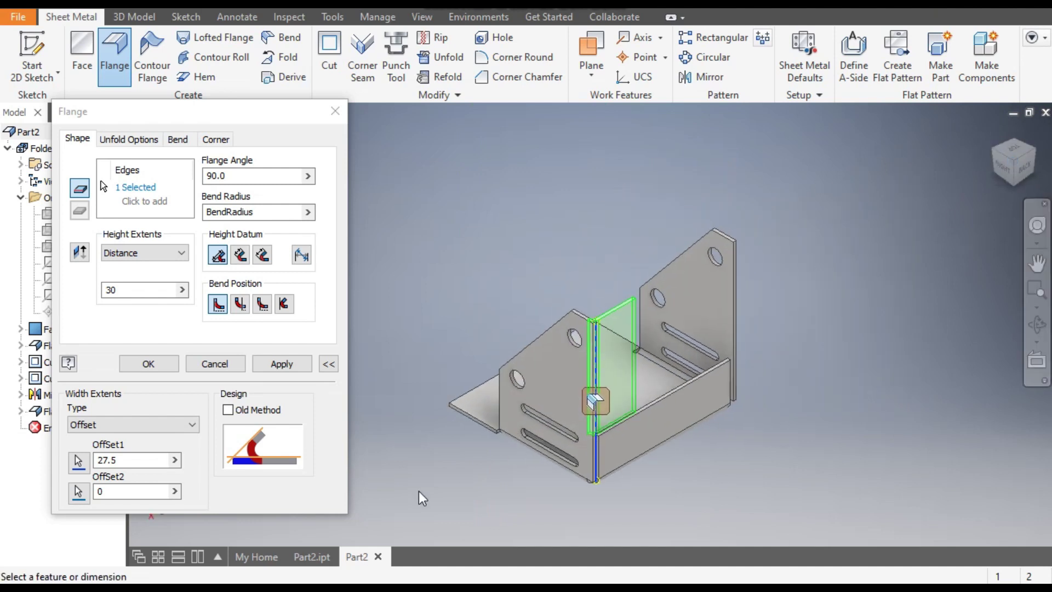
left_click(281, 370)
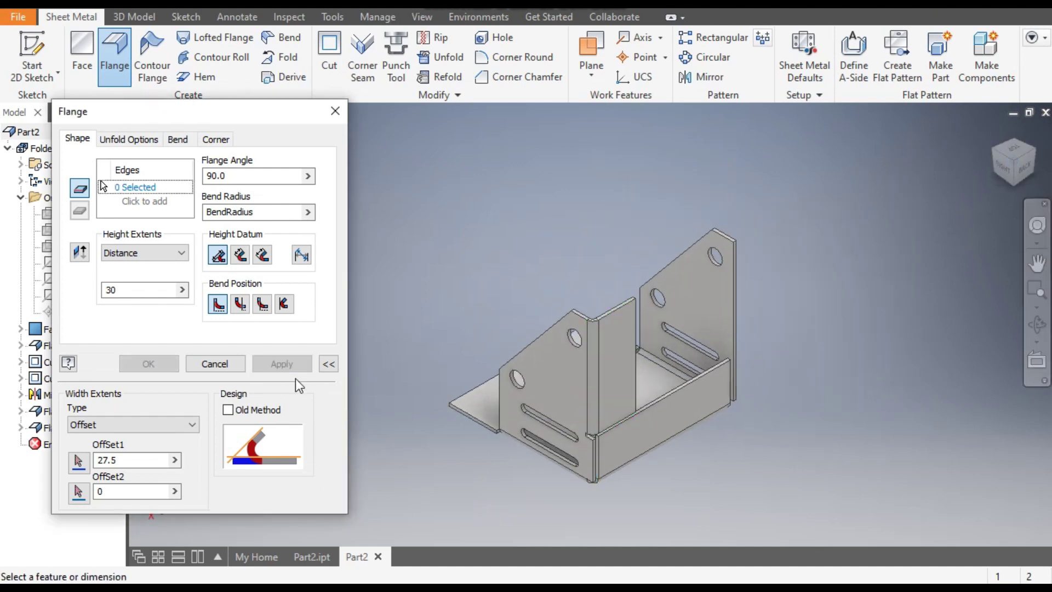
Mirror Flange3 about the YZ Plane, then compare with the reference Part2.ipt
left_click(335, 111)
scroll(503, 363, "up", 2)
middle_click_drag(503, 363, 468, 386)
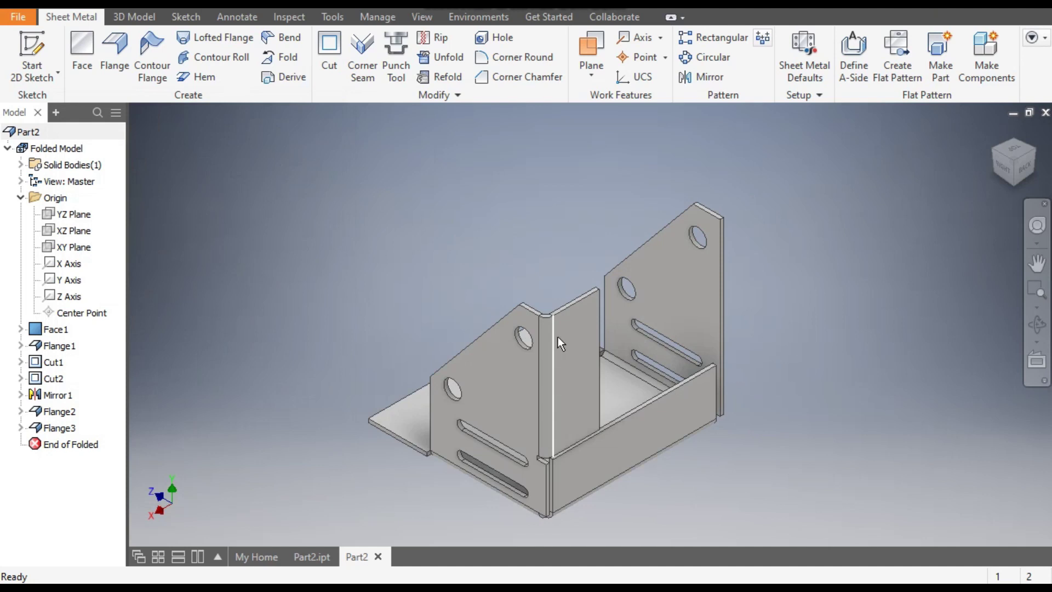
left_click(53, 430)
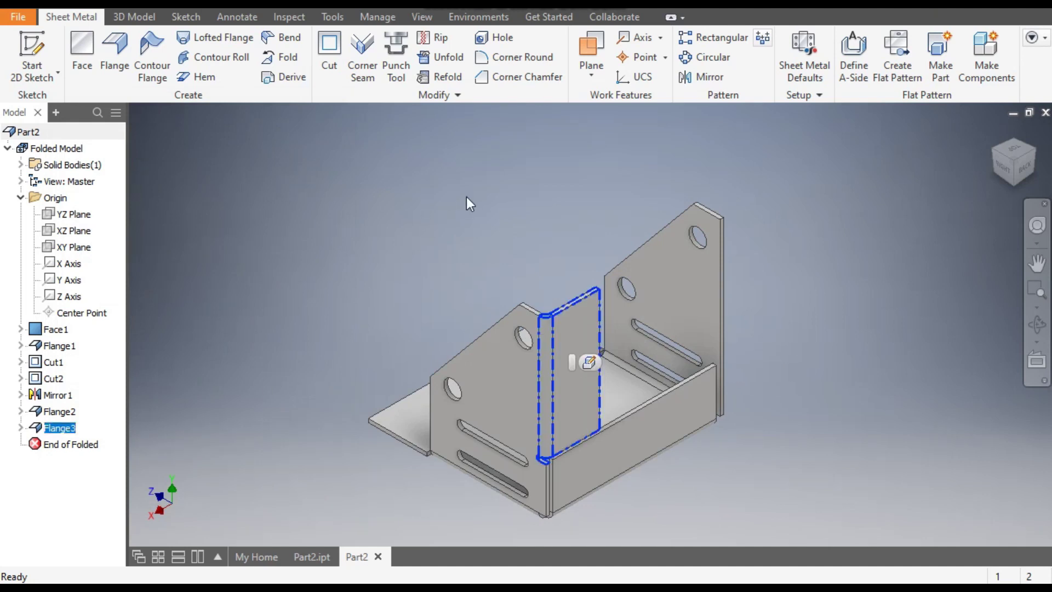
left_click(714, 79)
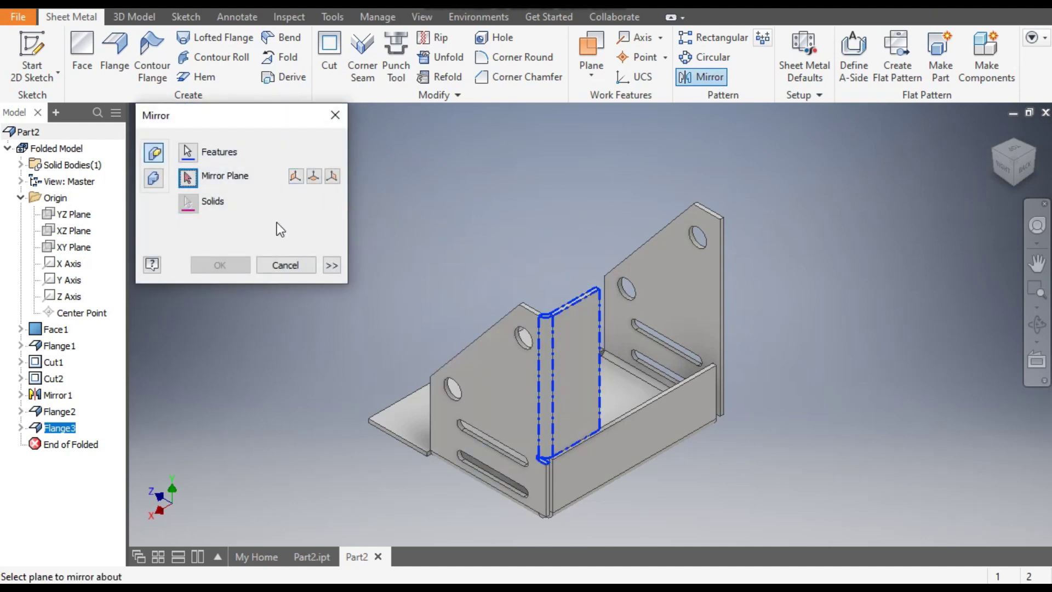
left_click(72, 214)
left_click(220, 265)
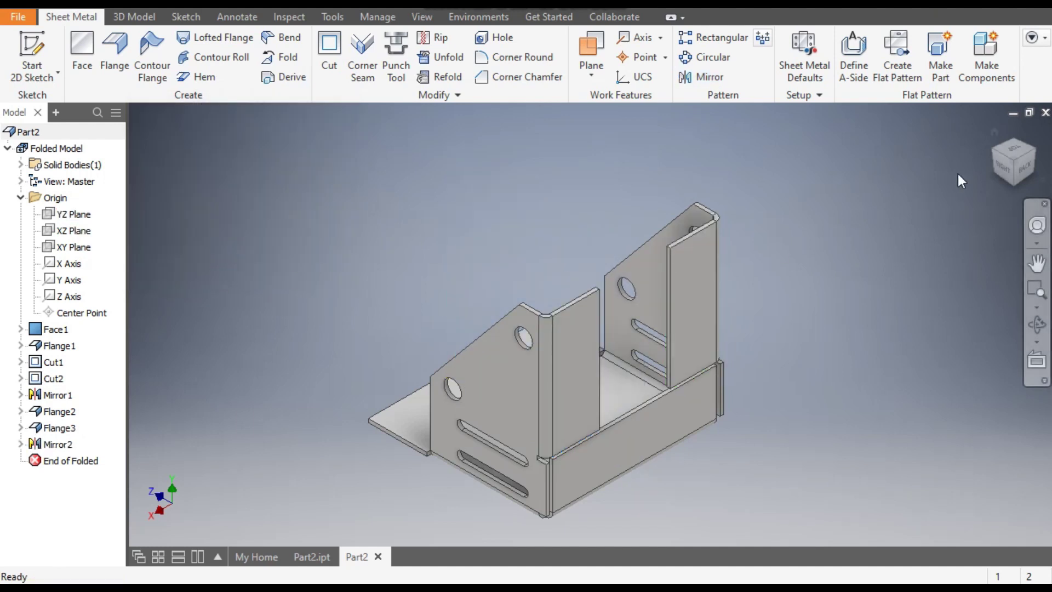
left_click(995, 156)
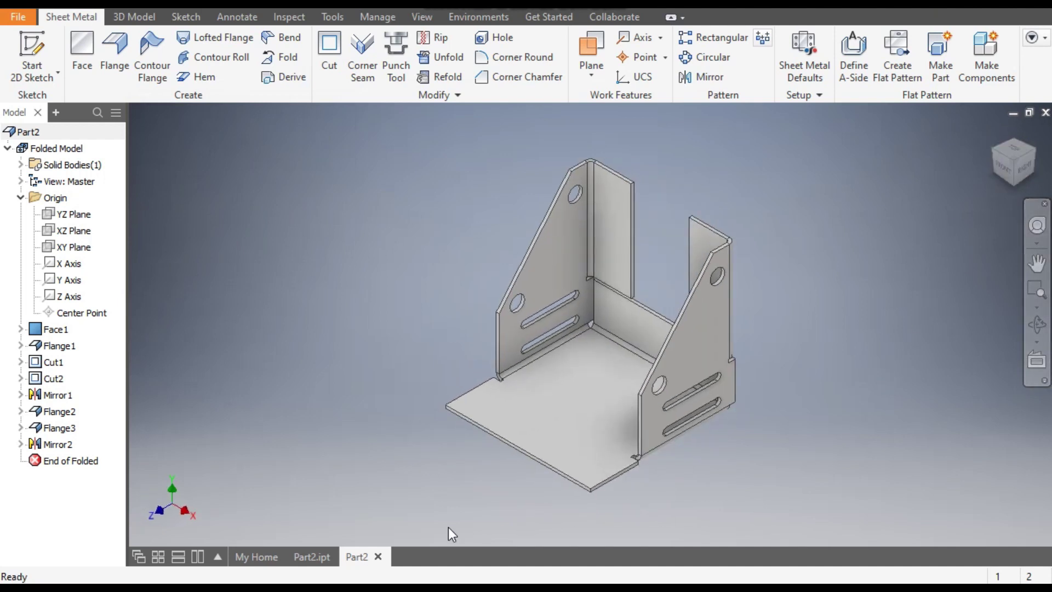
left_click(306, 557)
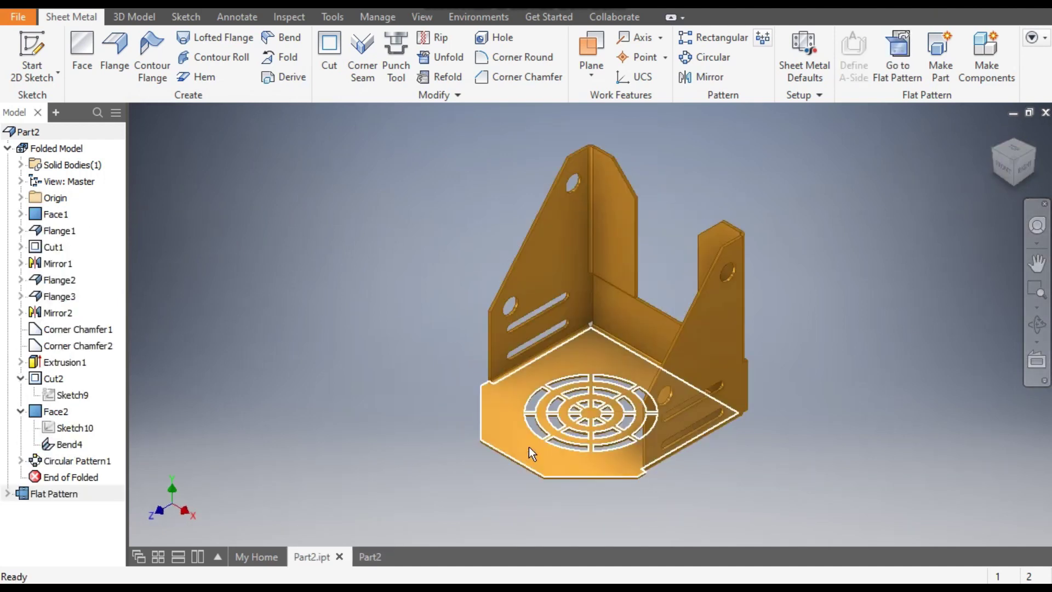
left_click(370, 556)
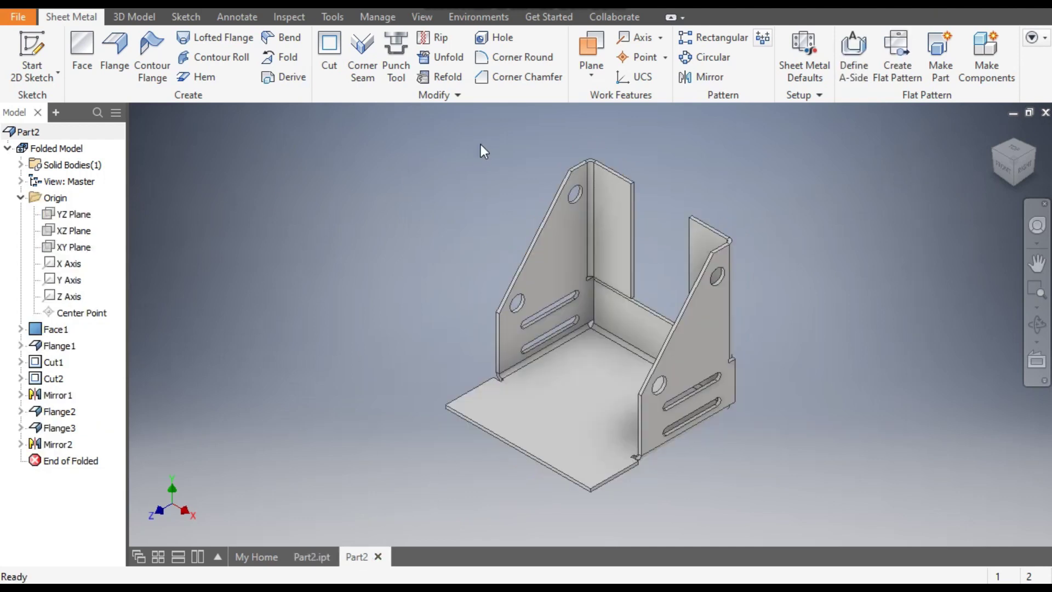
Chamfer the base plate's near and left corners by 30 mm
left_click(509, 81)
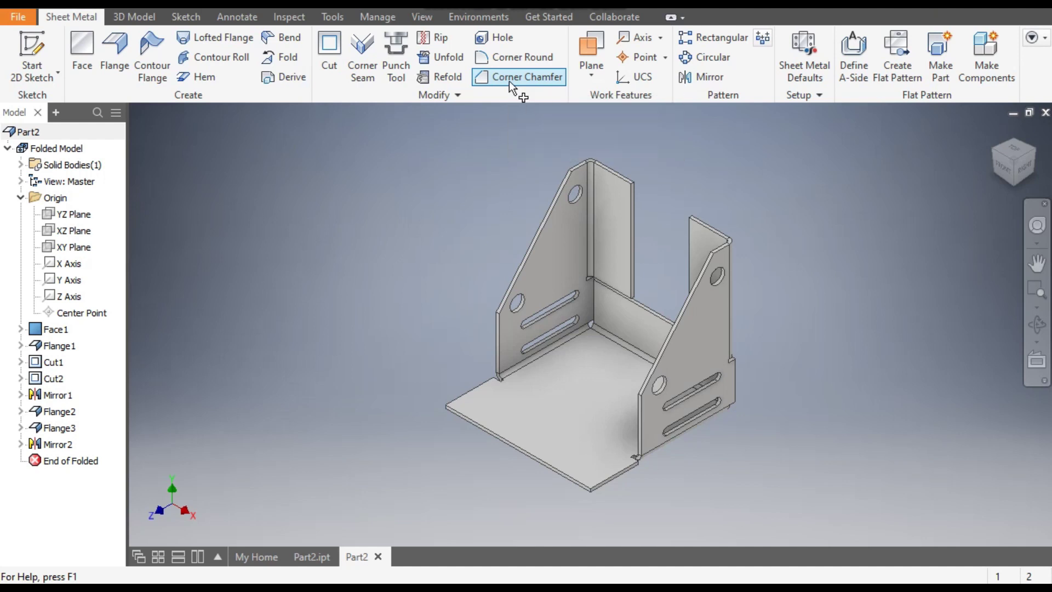
left_click(306, 171)
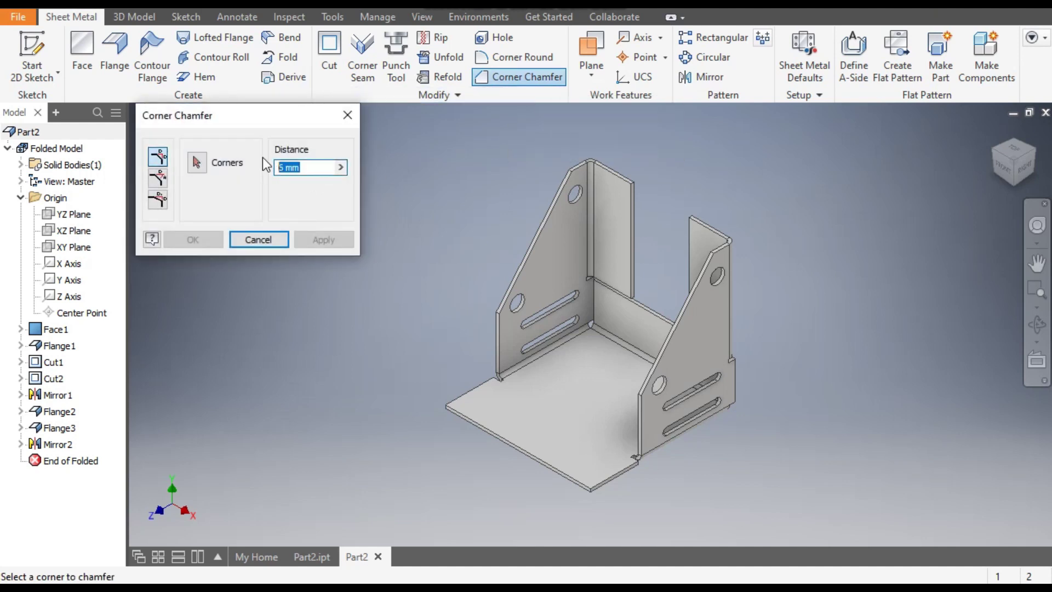
type("30")
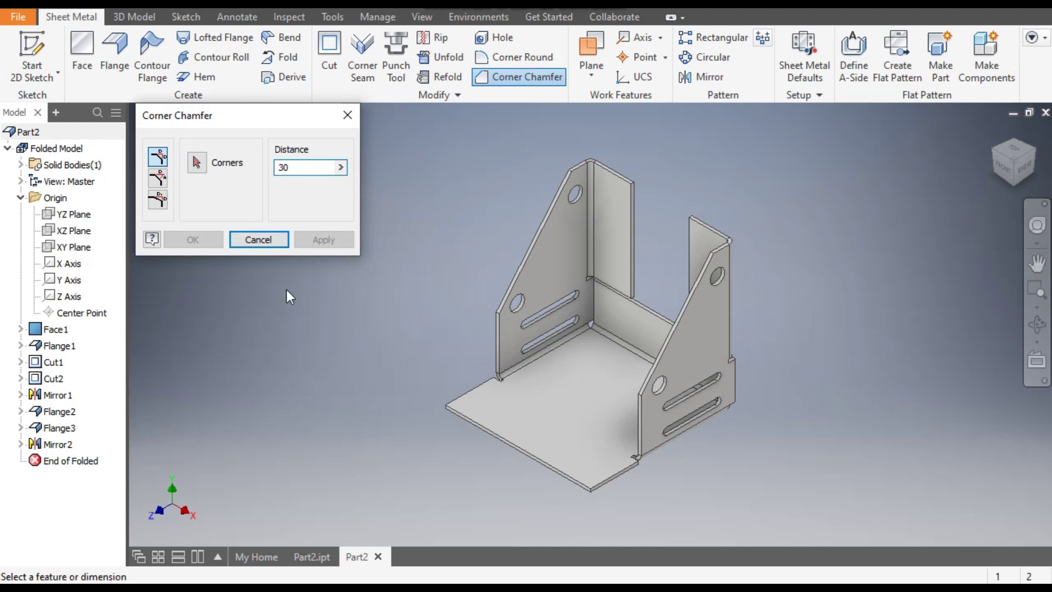
left_click(201, 167)
scroll(590, 488, "up", 3)
middle_click_drag(722, 542, 518, 411)
left_click(620, 499)
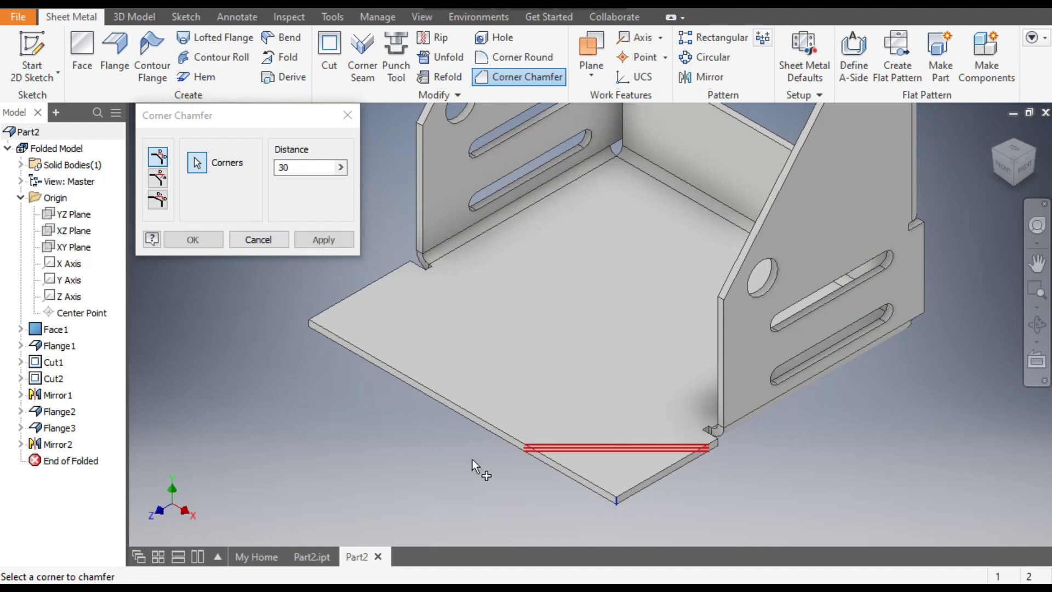
left_click(310, 325)
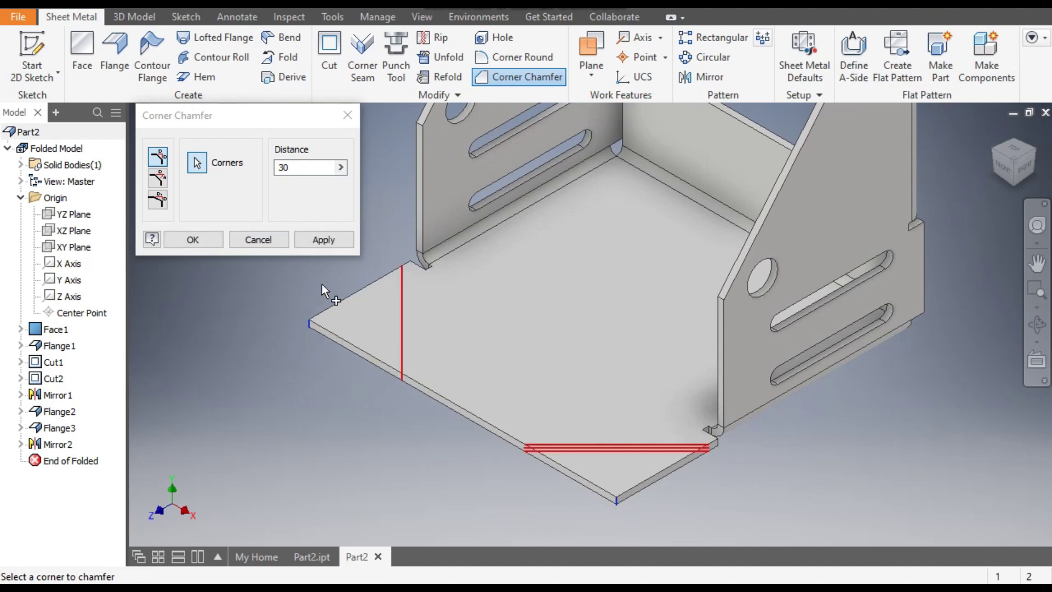
left_click(324, 240)
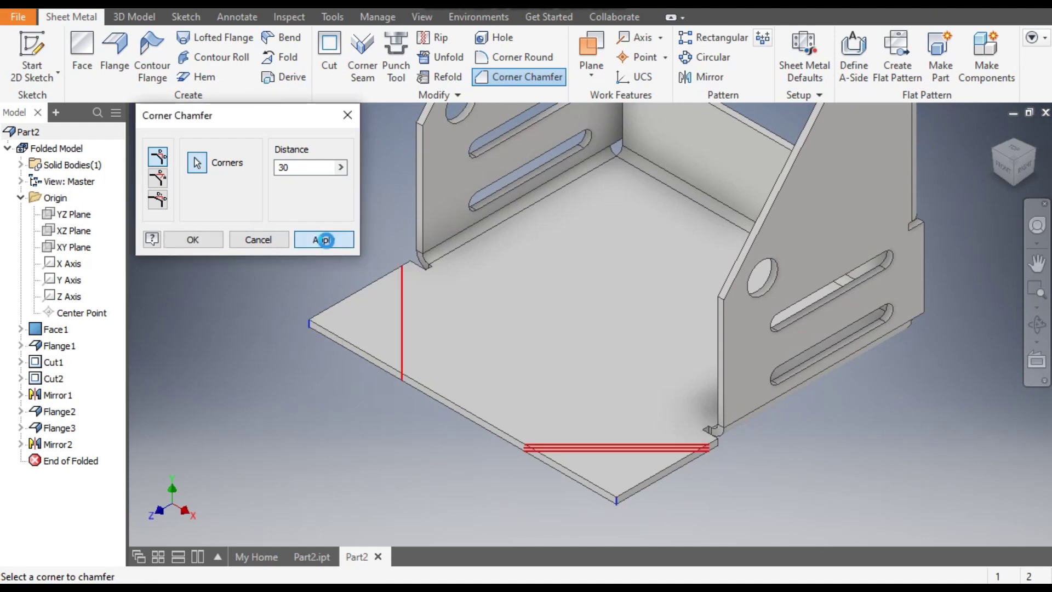
left_click(347, 115)
scroll(355, 252, "down", 3)
middle_click_drag(352, 287, 419, 353)
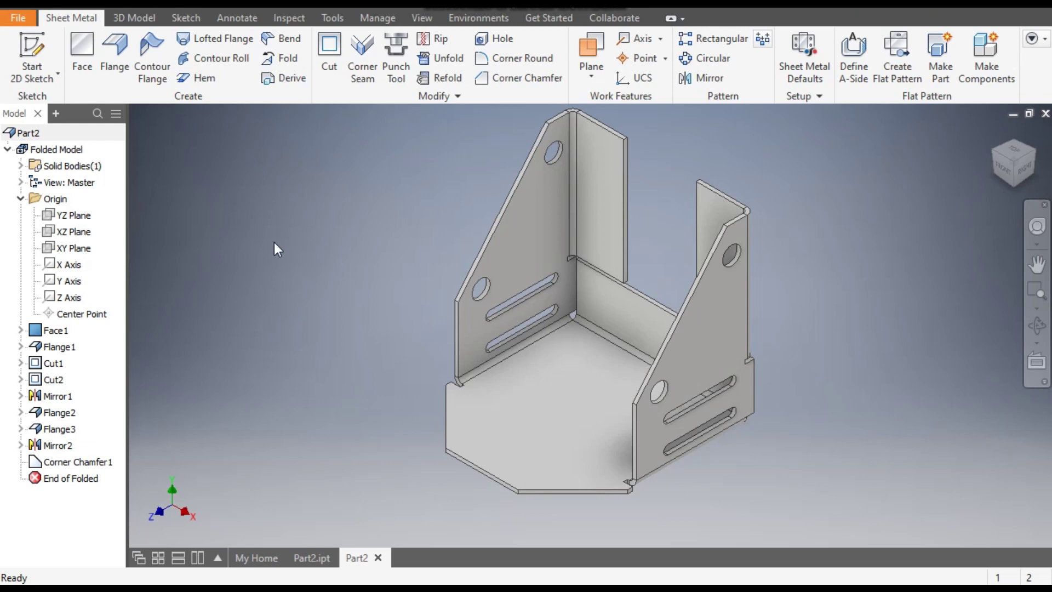
Start a sketch on the base plate and draw 60 and 50 mm circles at the origin
left_click(554, 384)
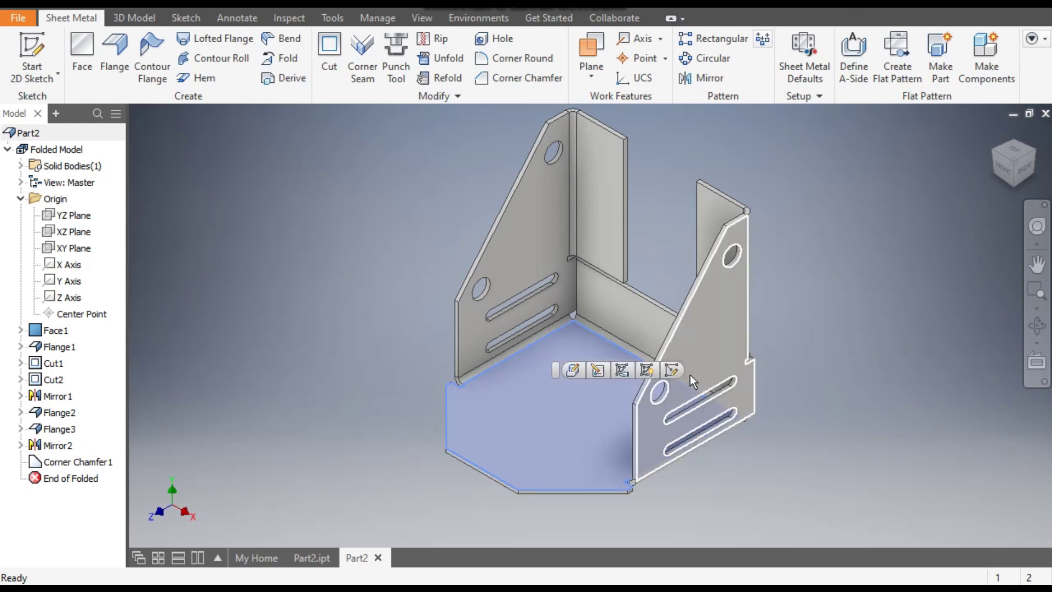
left_click(673, 370)
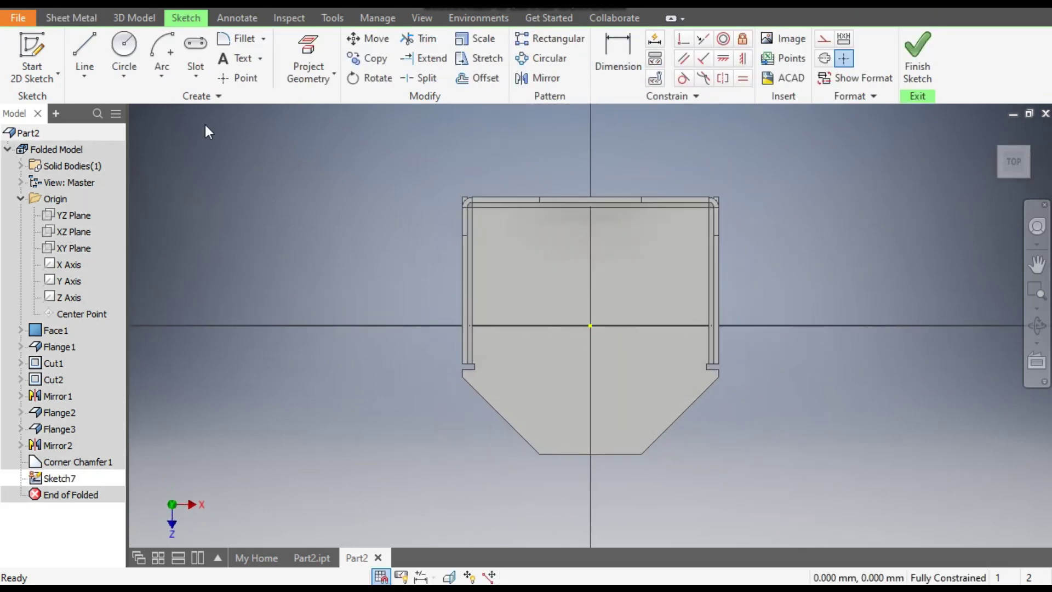
left_click(126, 55)
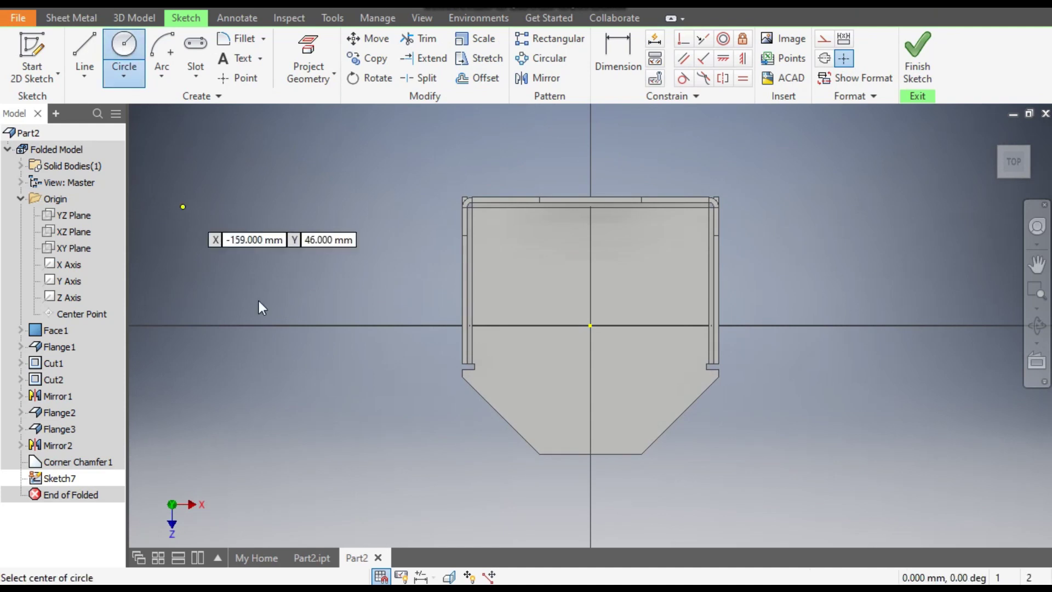
left_click(590, 325)
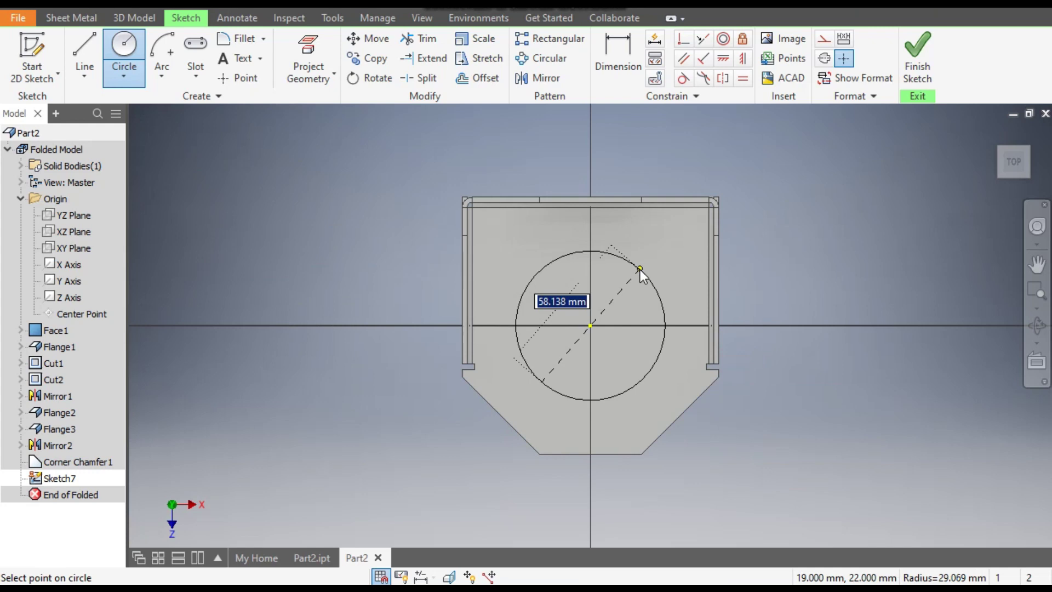
type("60")
key("Return")
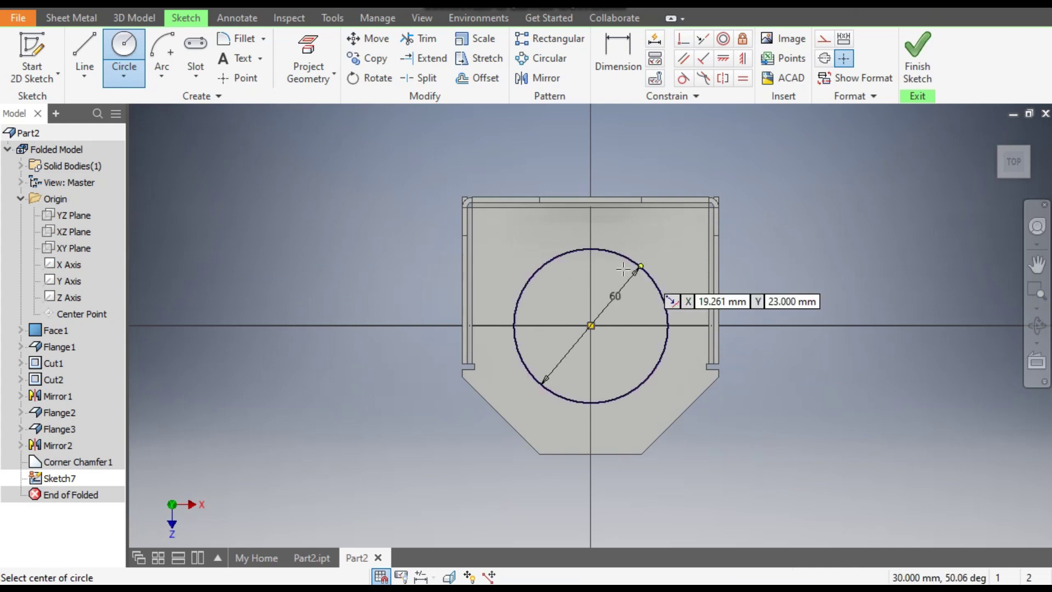
left_click(590, 326)
type("50")
key("Return")
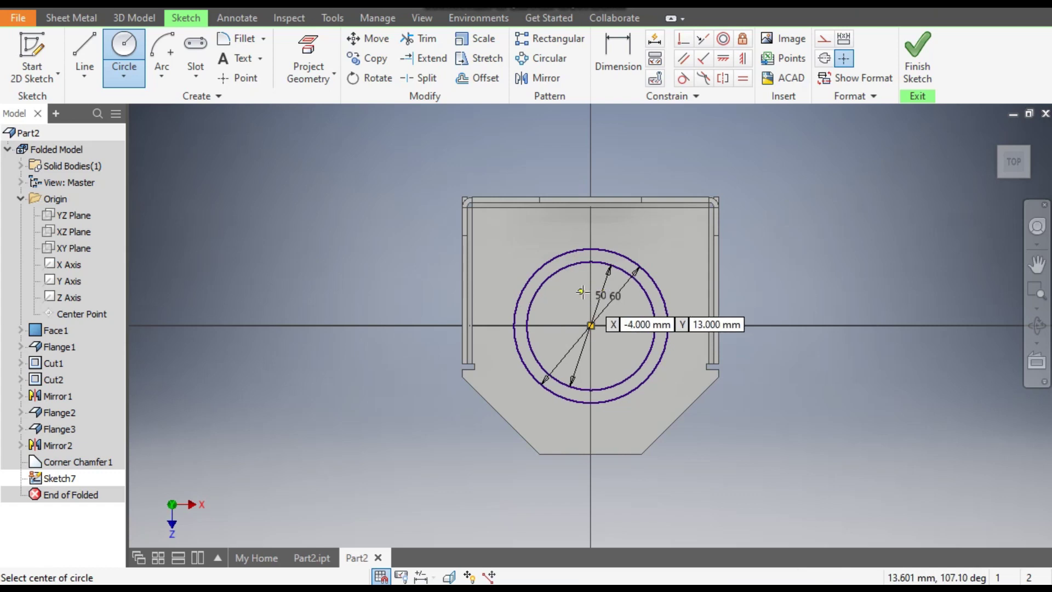
Add concentric 40, 30, 10 and 10 mm circles at the origin
scroll(581, 292, "down", 3)
left_click(598, 355)
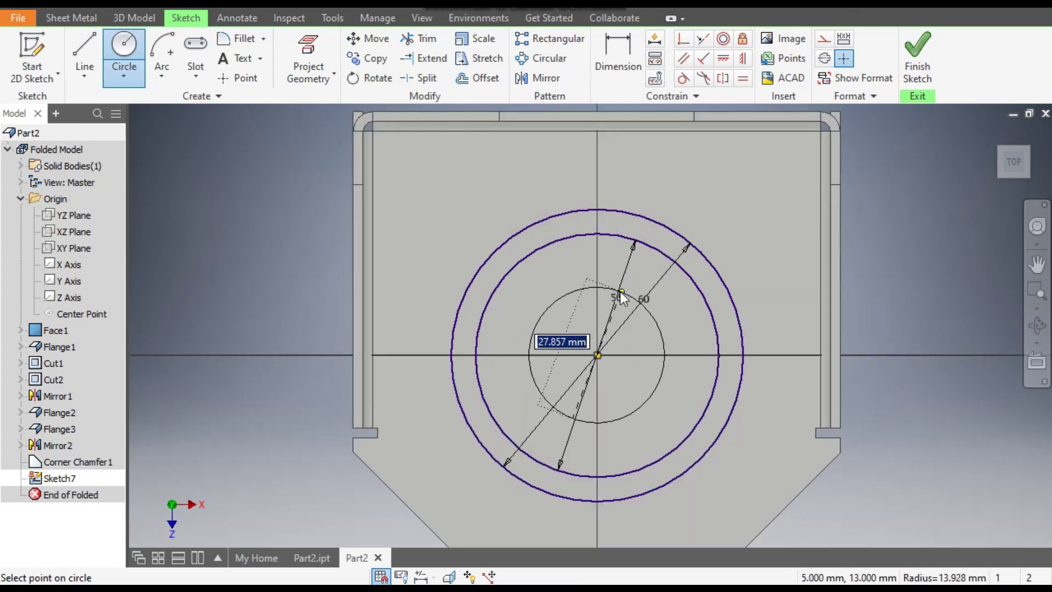
type("40")
key("Return")
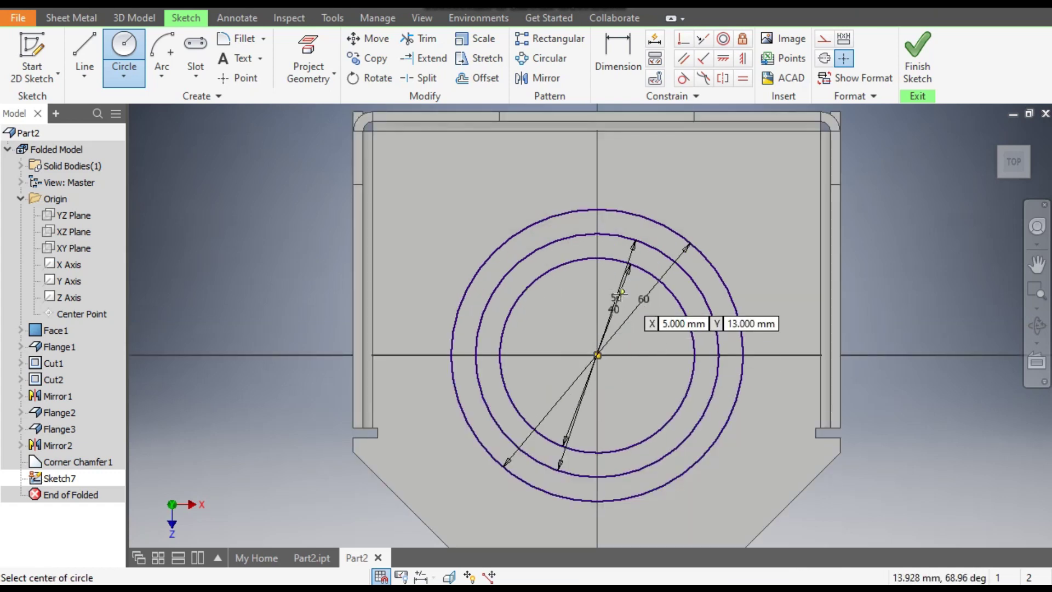
left_click(598, 355)
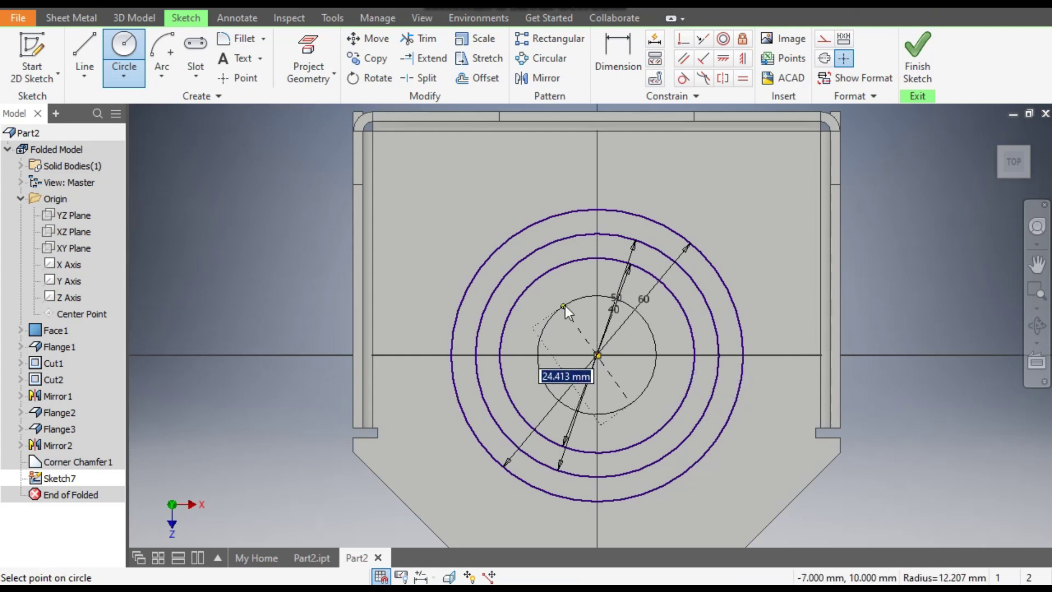
type("30")
key("Return")
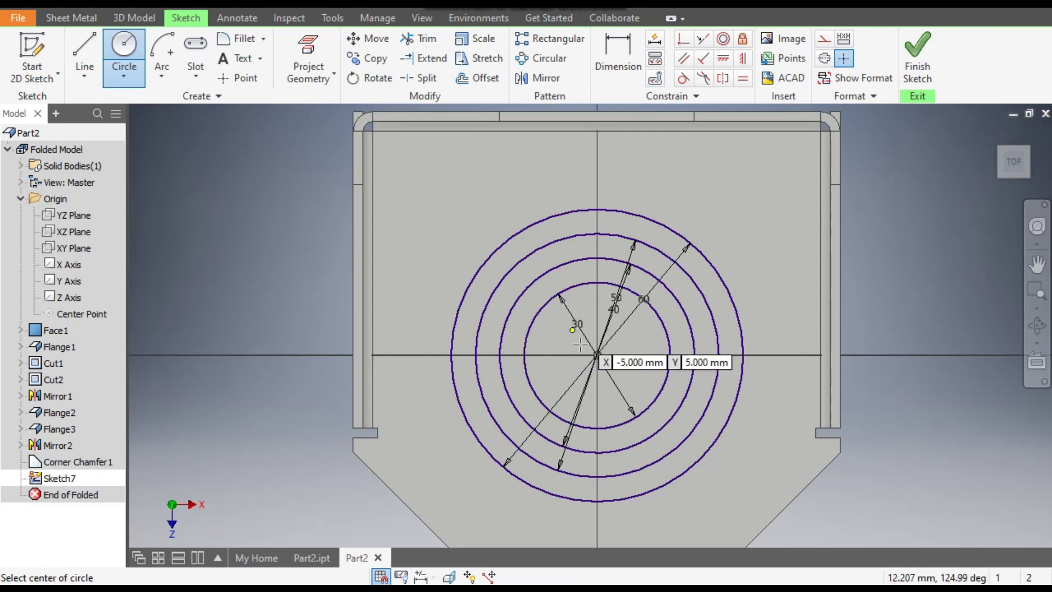
left_click(597, 355)
type("10")
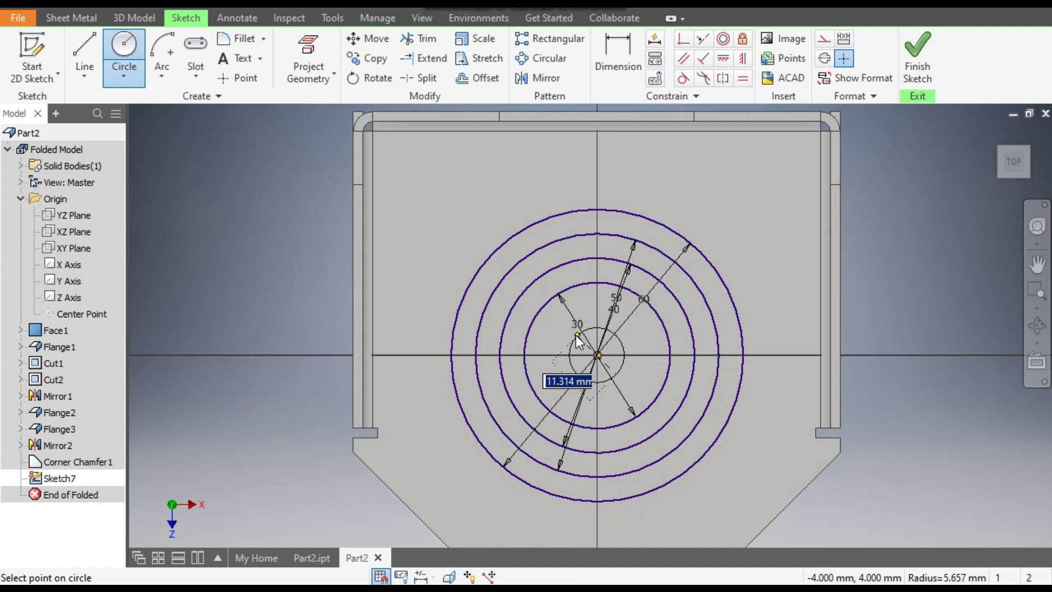
key("Return")
left_click(597, 355)
type("10")
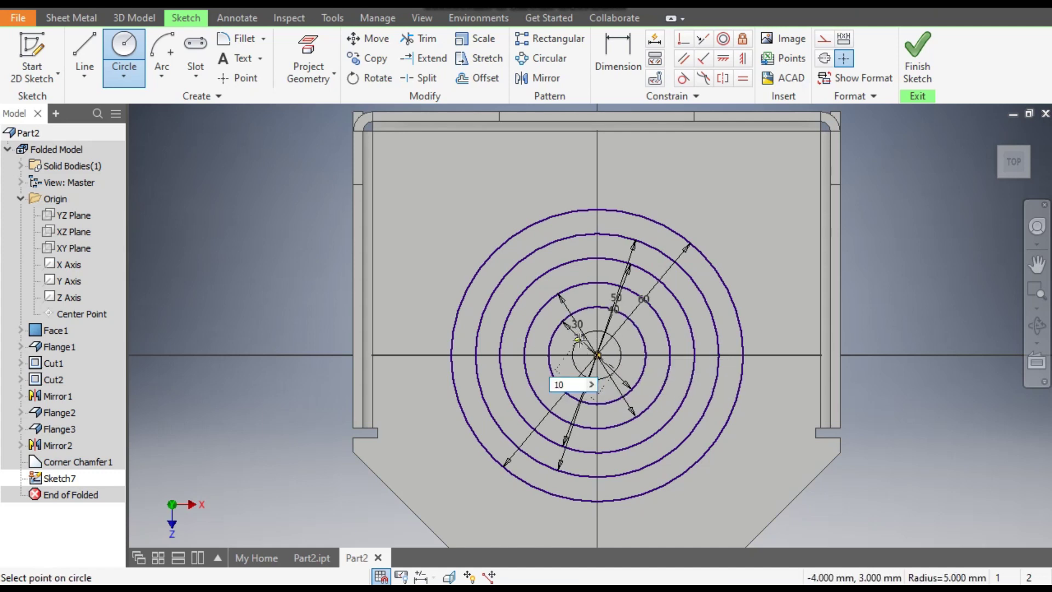
key("Return")
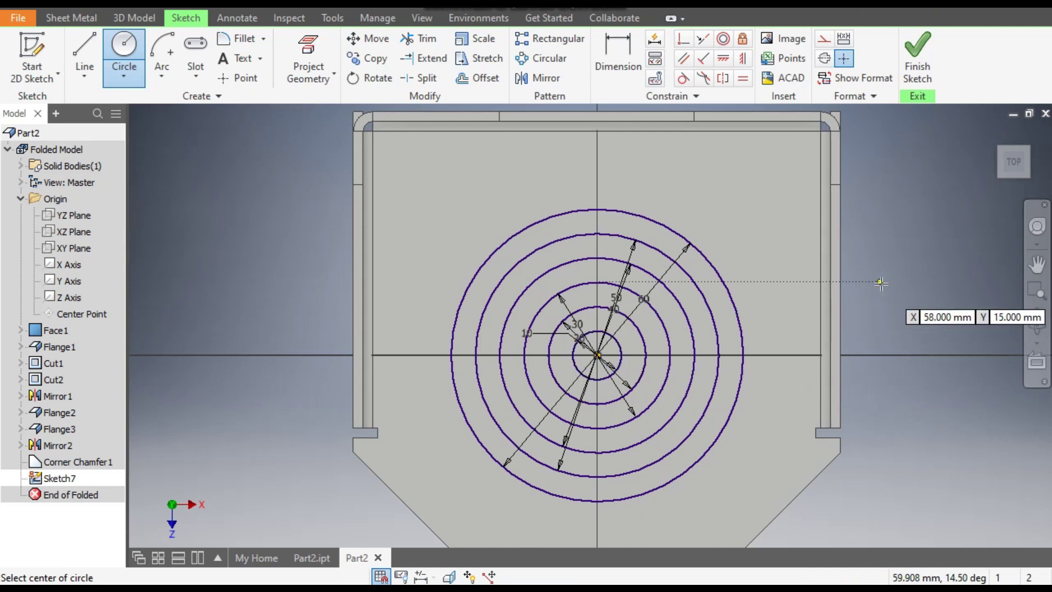
key("Escape")
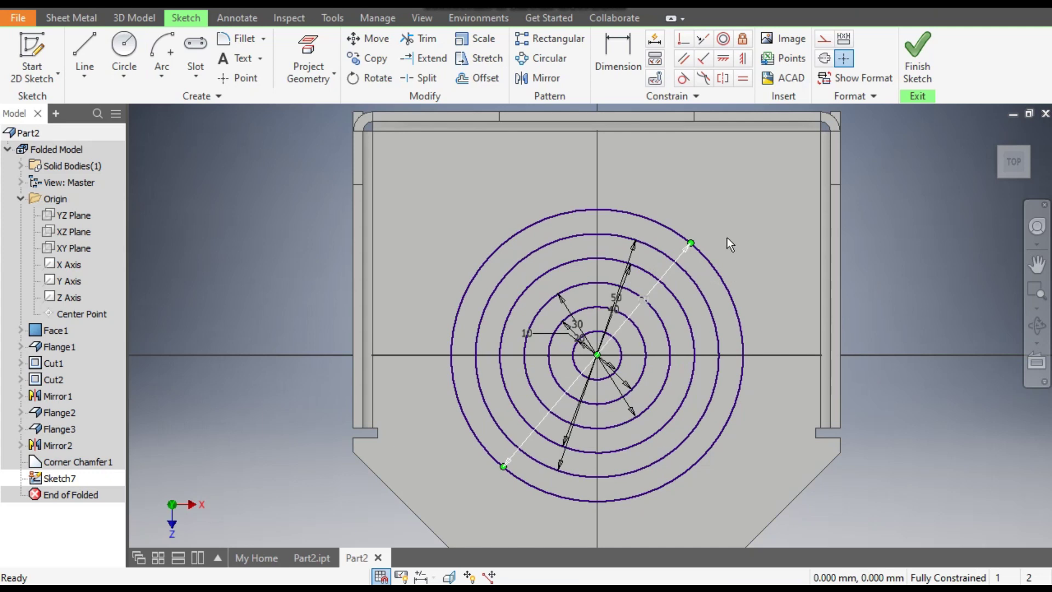
left_click(62, 22)
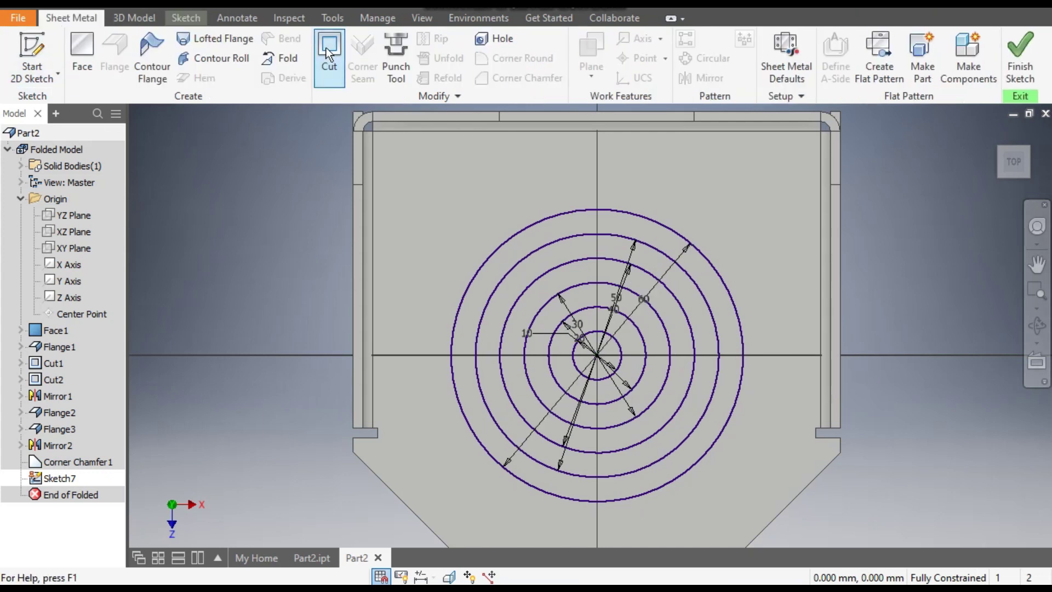
Cut the outer, middle and inner ring profiles through the base plate
left_click(327, 48)
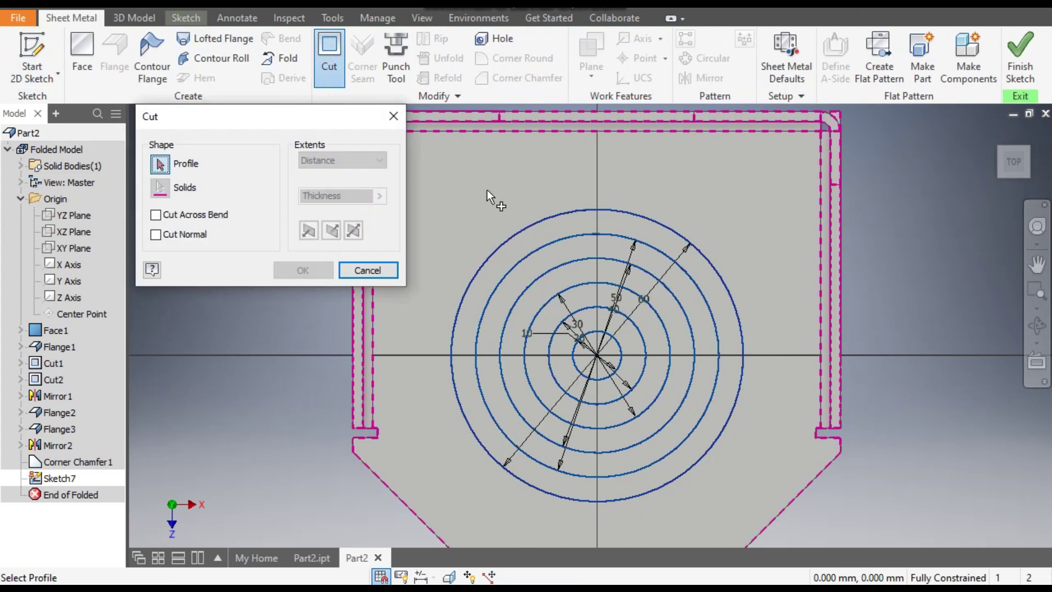
left_click(596, 222)
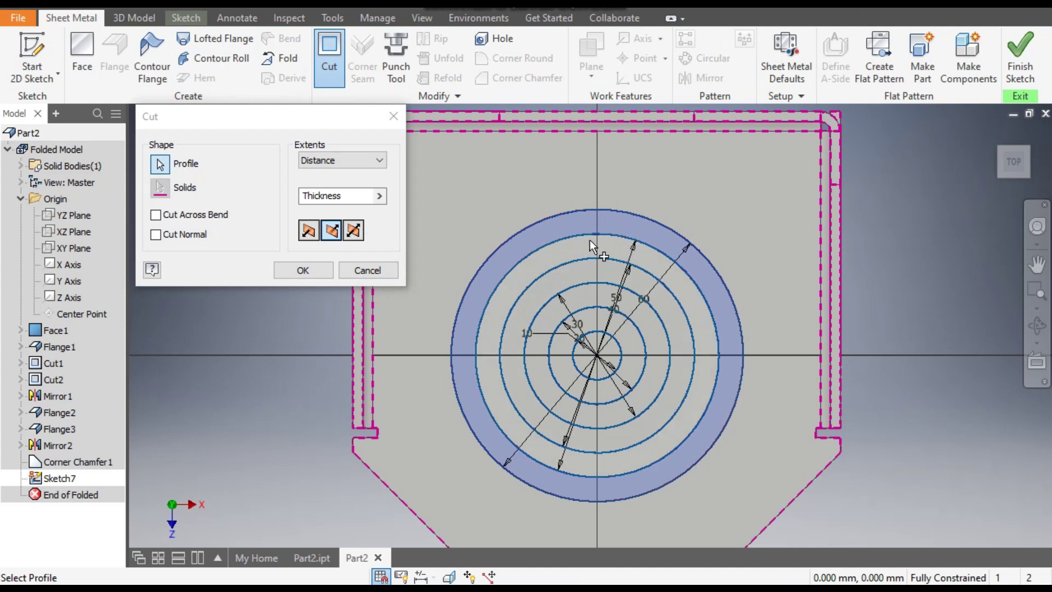
left_click(588, 275)
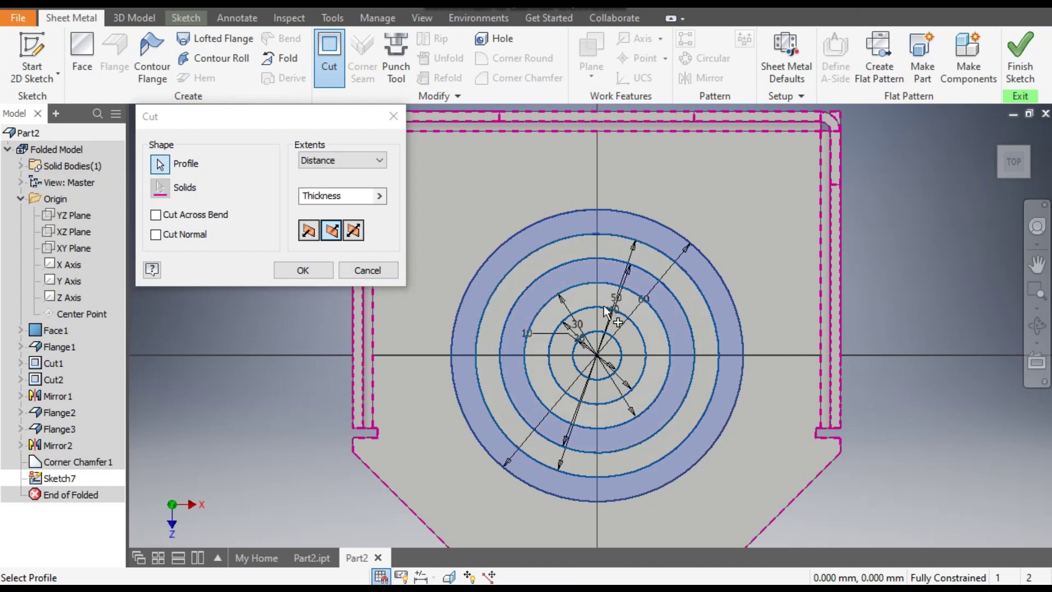
left_click(605, 322)
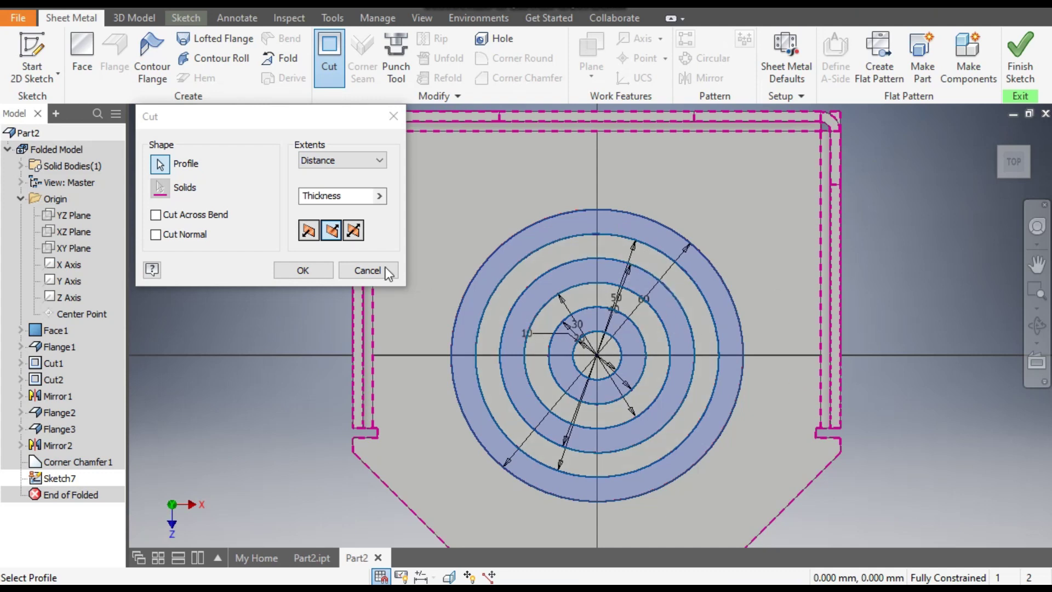
left_click(304, 270)
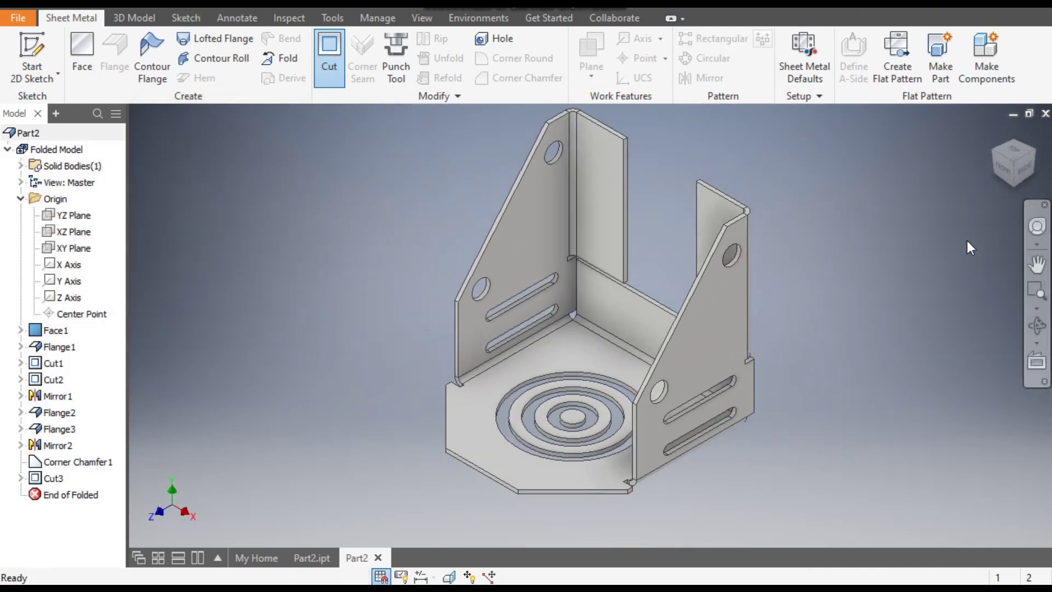
From the top view, sketch on the vent face and draw a vertical line across the circles
left_click(1012, 150)
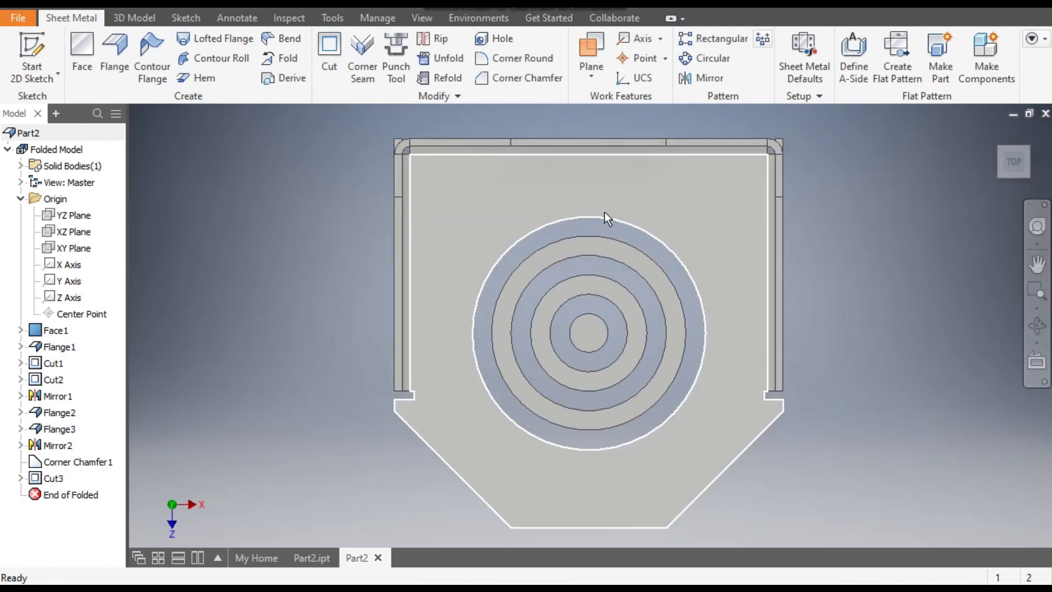
left_click(594, 333)
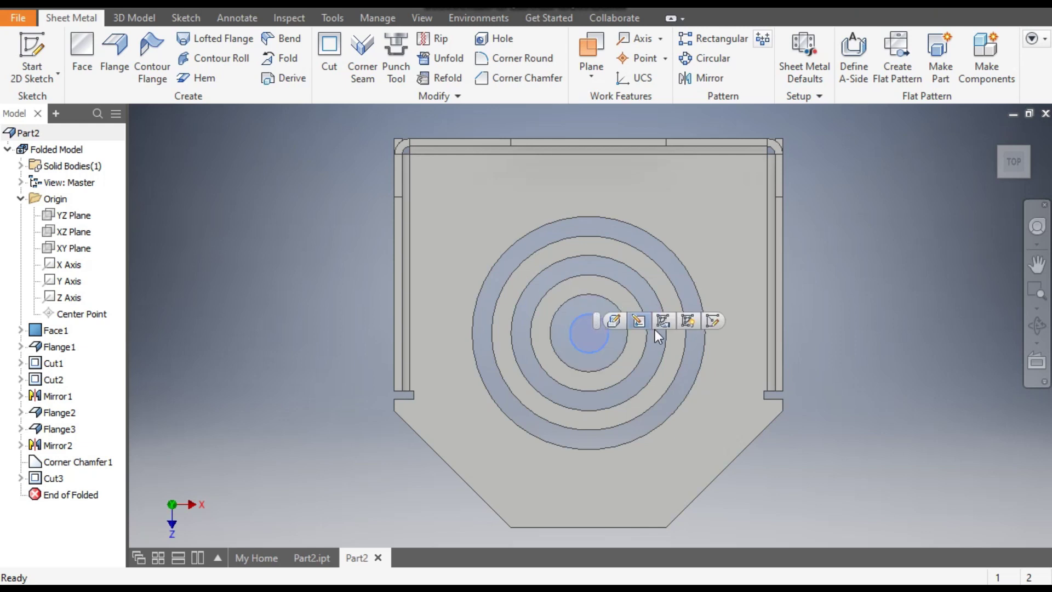
left_click(714, 320)
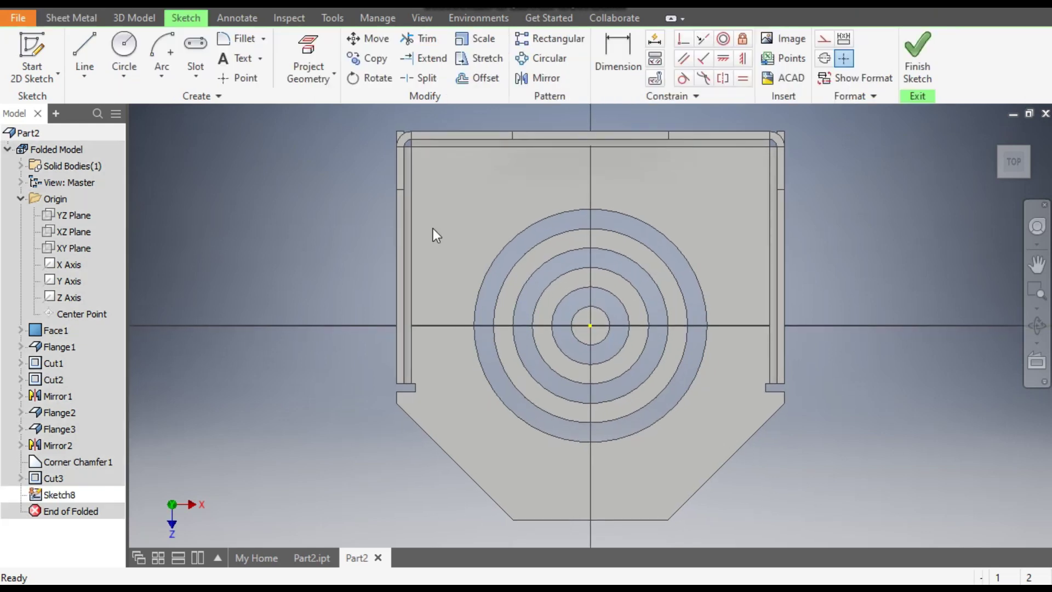
left_click(83, 45)
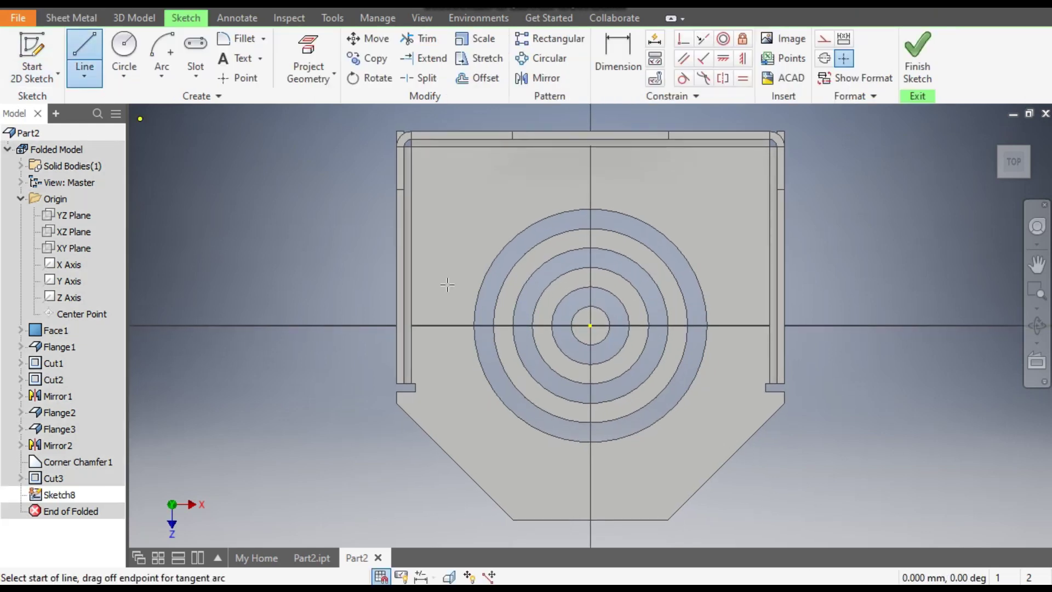
left_click(591, 209)
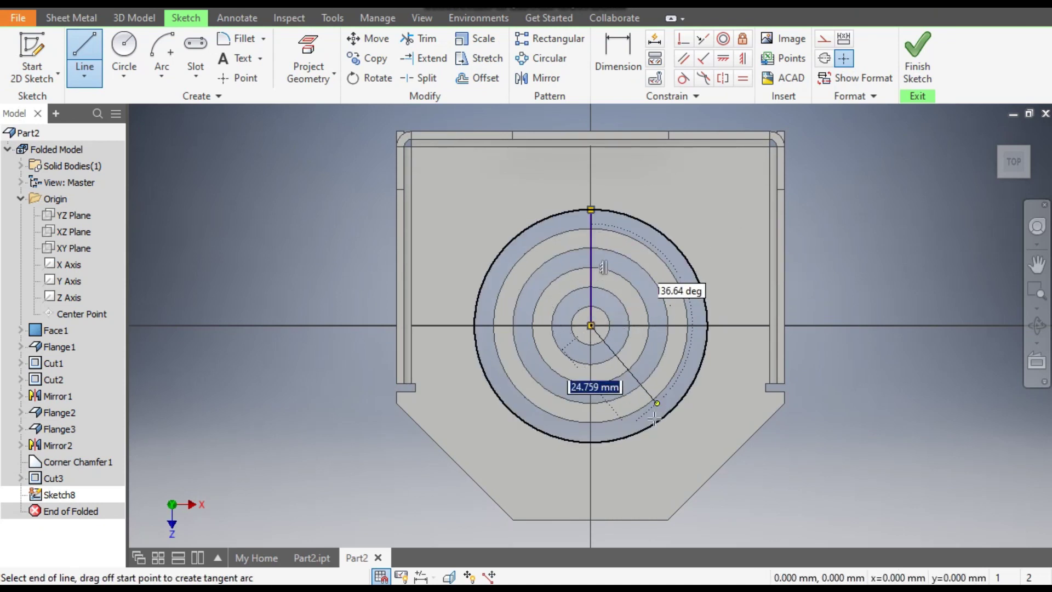
double_click(591, 442)
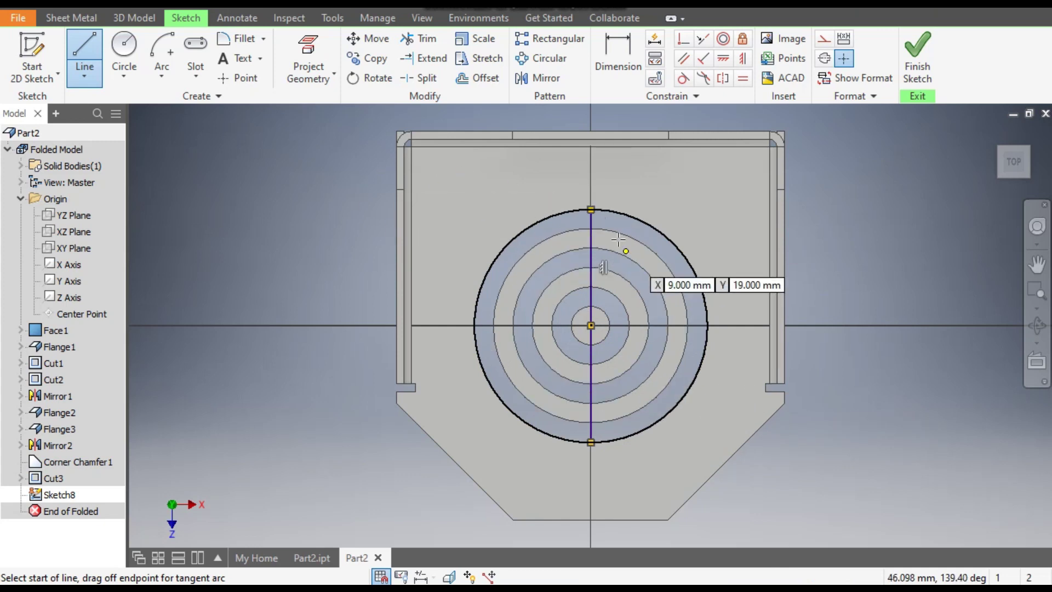
Offset the vertical line 1 mm to each side to form a narrow strip
left_click(483, 80)
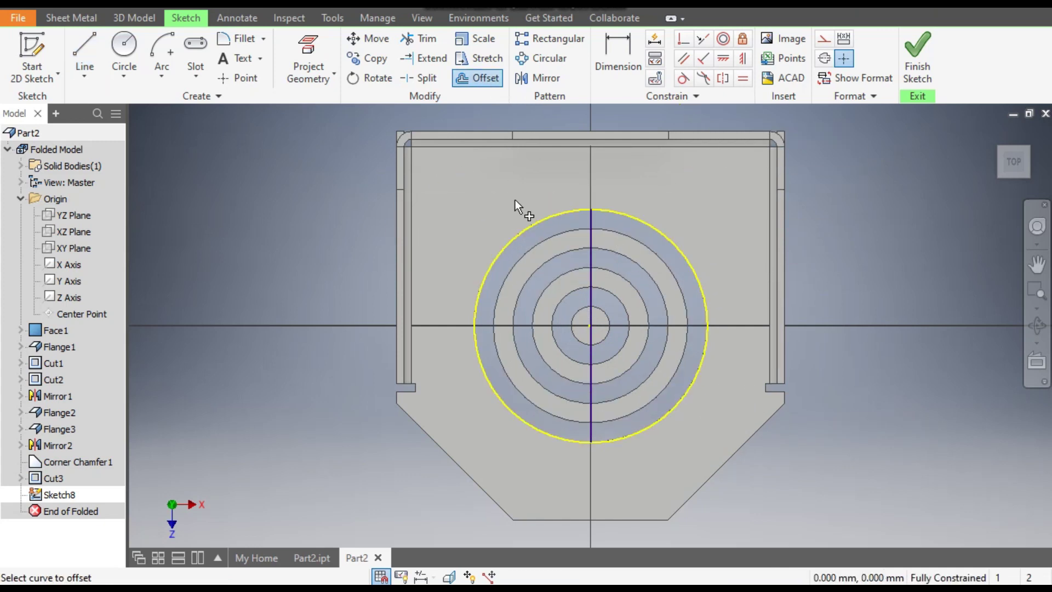
left_click(590, 265)
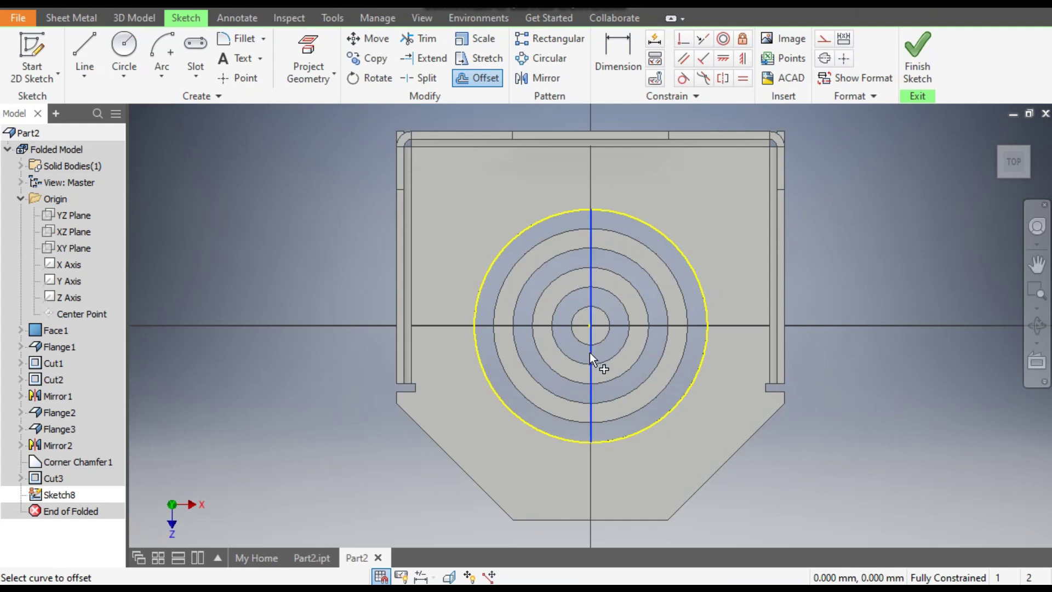
left_click(560, 320)
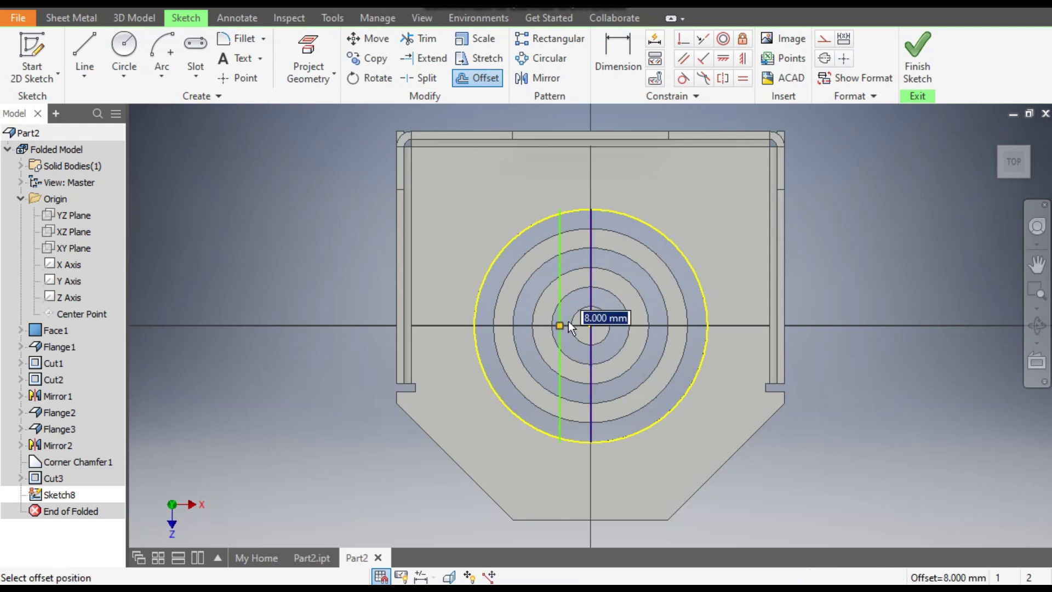
type("1")
key("Return")
scroll(583, 243, "up", 3)
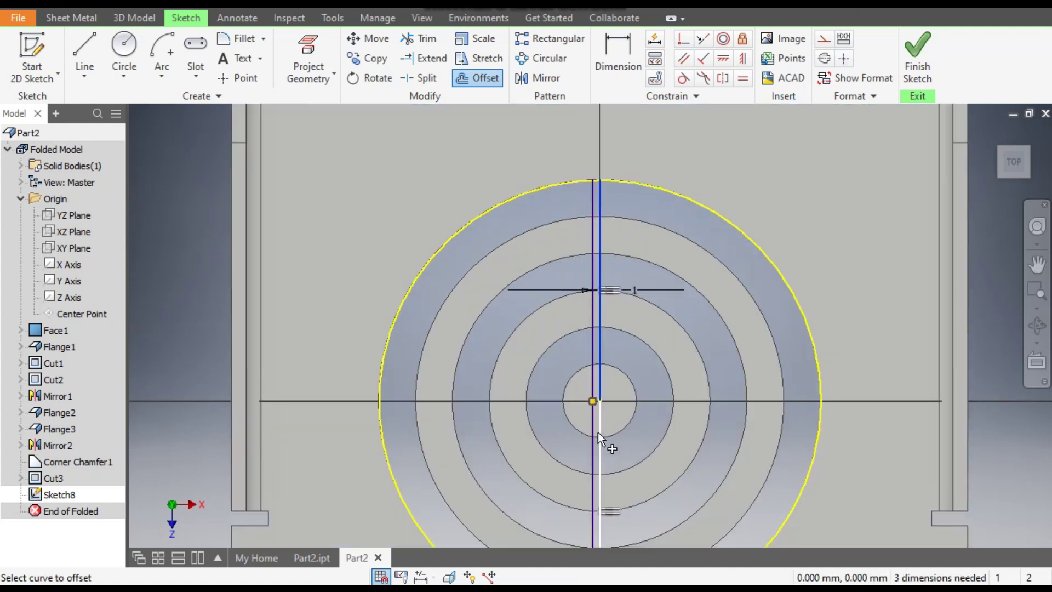
left_click(735, 327)
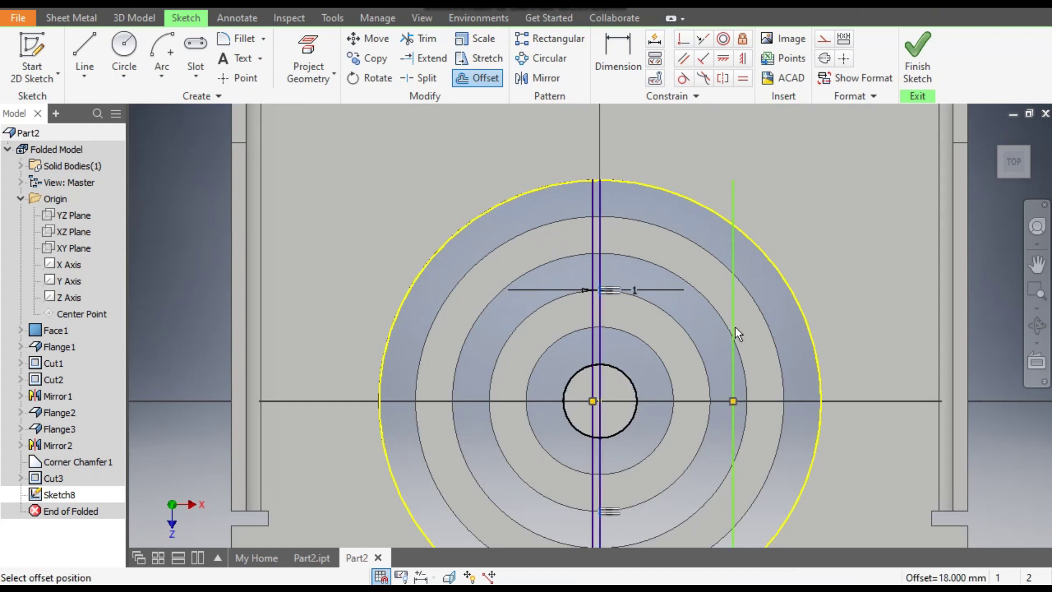
type("1")
key("Return")
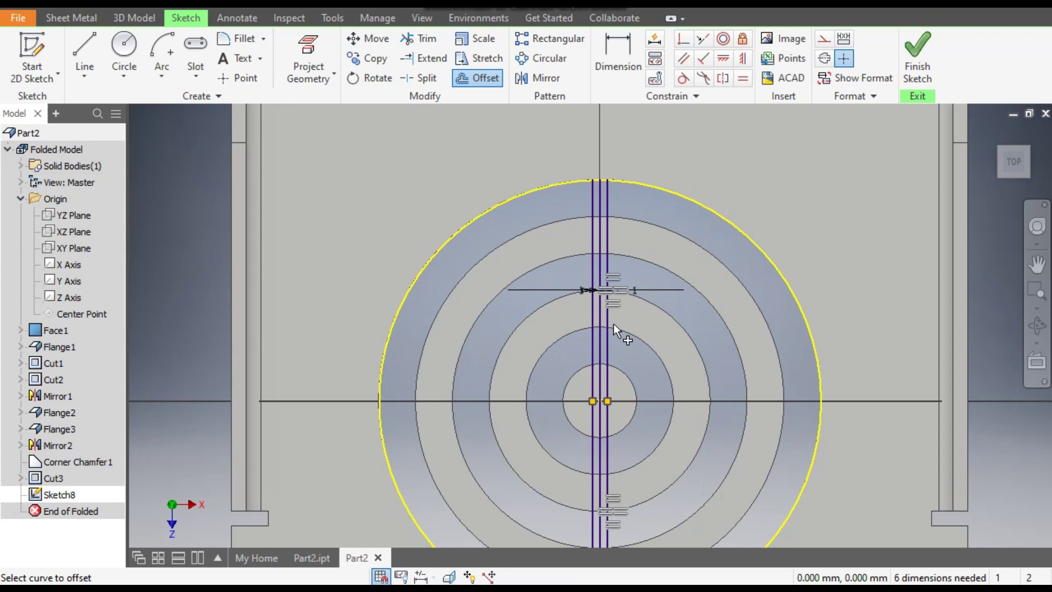
scroll(652, 220, "down", 3)
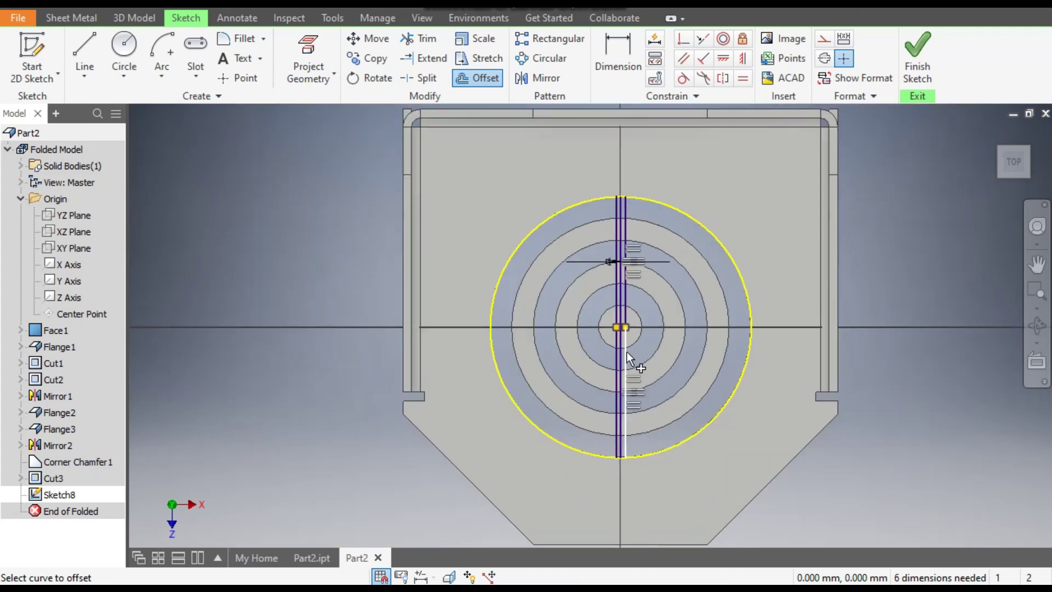
key("Escape")
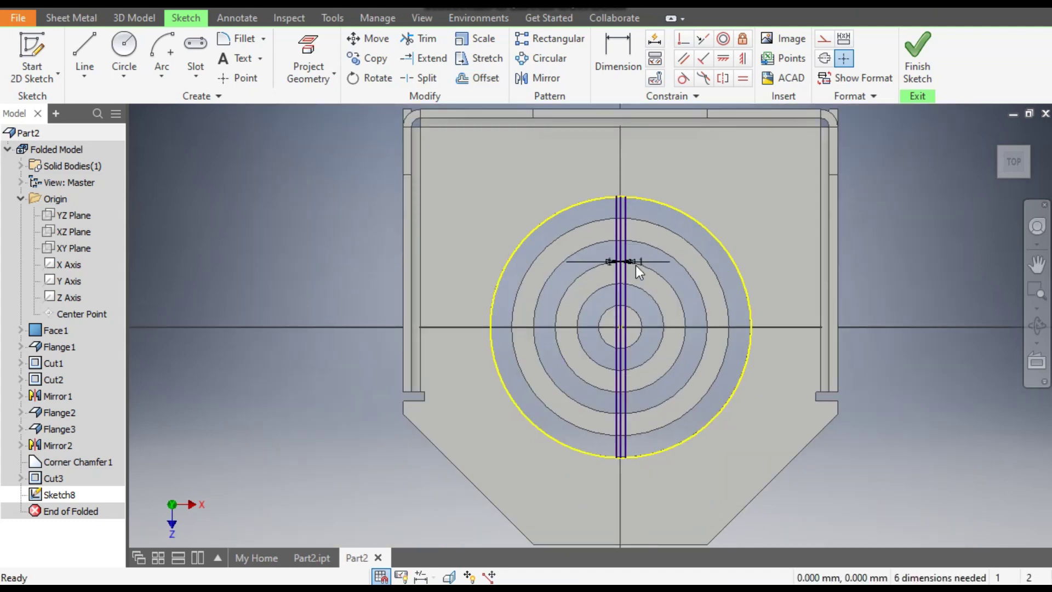
Convert the outer vent circle to construction geometry
left_click(669, 207)
left_click(823, 38)
key("Escape")
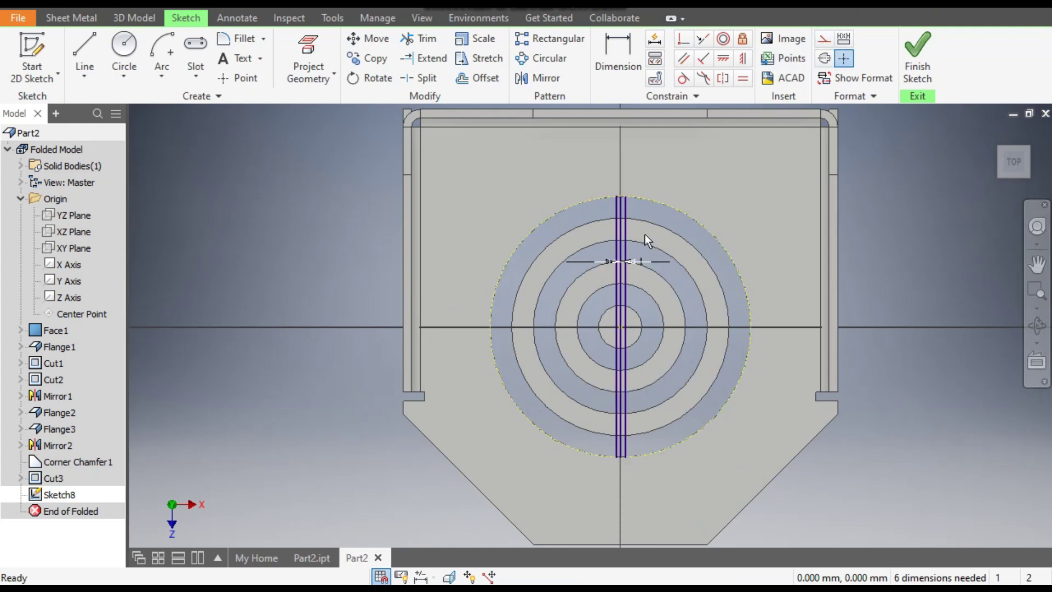
scroll(635, 225, "down", 3)
scroll(617, 175, "down", 5)
scroll(594, 193, "up", 6)
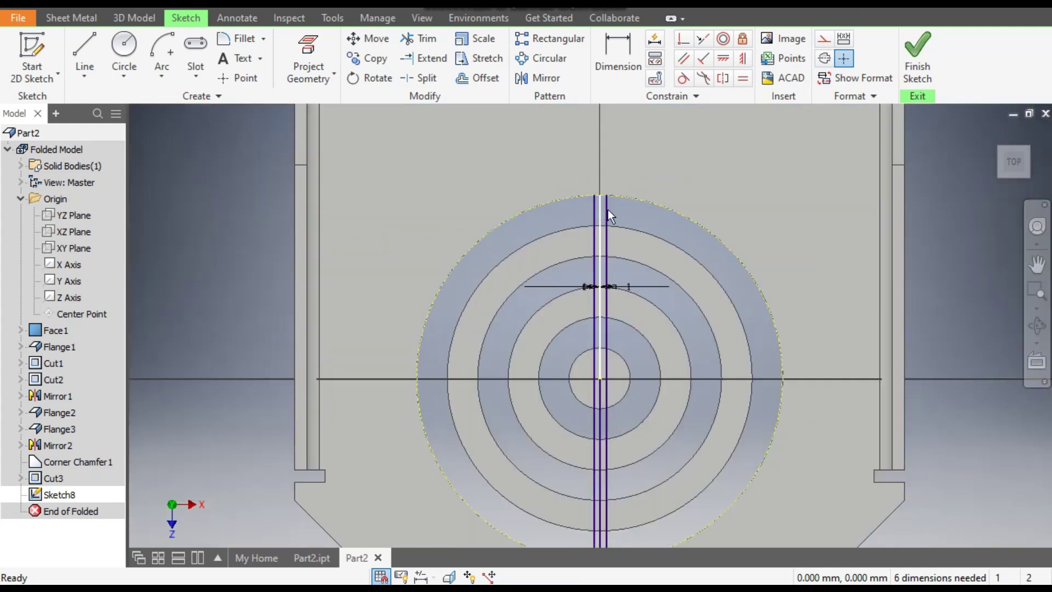
Draw a center-point arc at the origin capping the strip's top between both lines
left_click(157, 68)
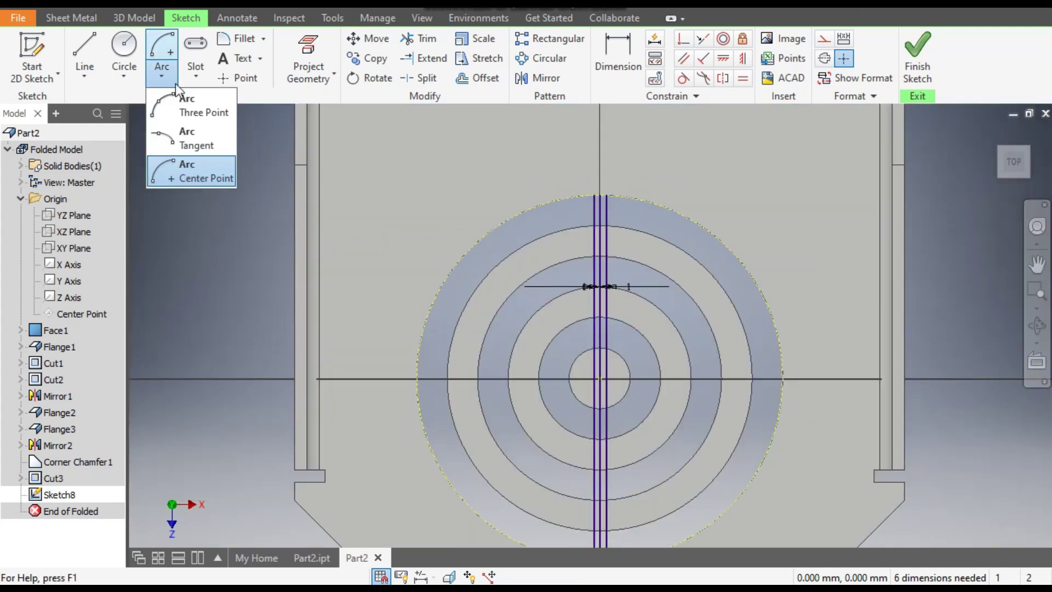
left_click(205, 173)
left_click(600, 379)
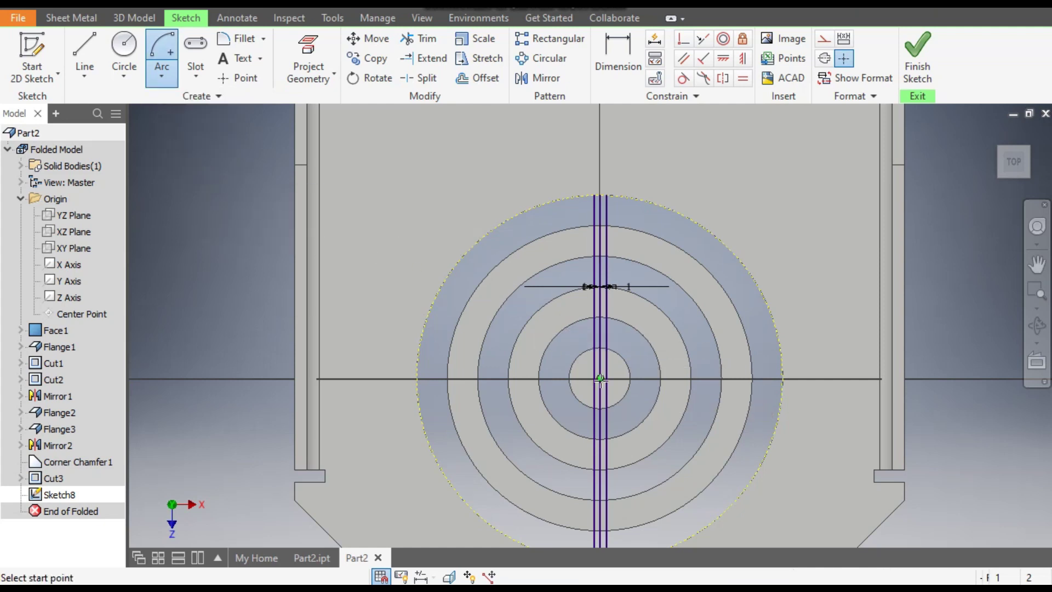
scroll(602, 235, "down", 5)
left_click(581, 235)
left_click(626, 235)
scroll(617, 237, "up", 6)
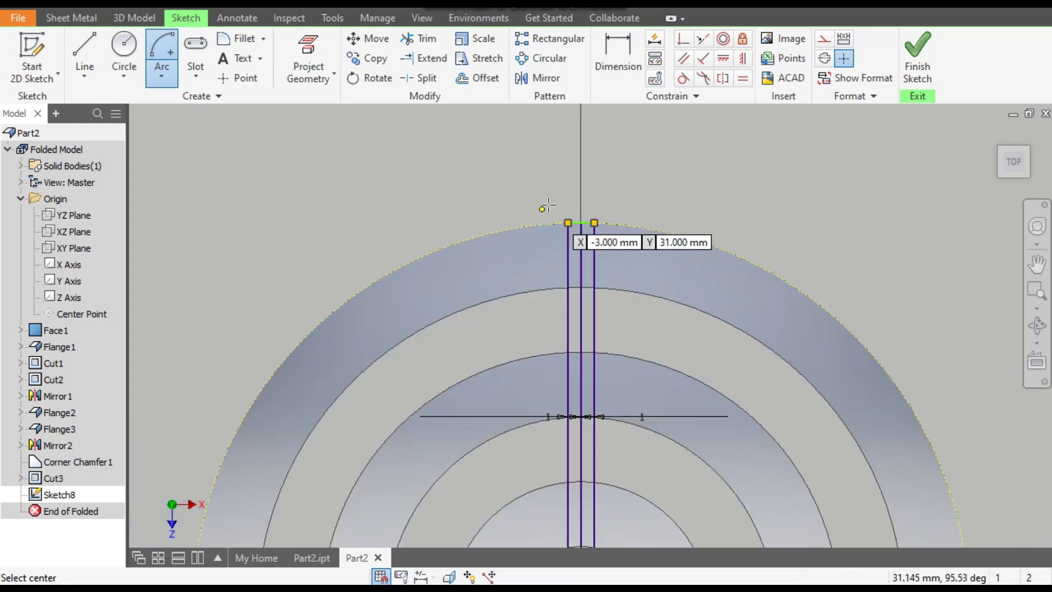
scroll(562, 301, "down", 4)
Draw a second center-point arc capping the strip's bottom end on the outer circle
middle_click_drag(554, 219, 562, 273)
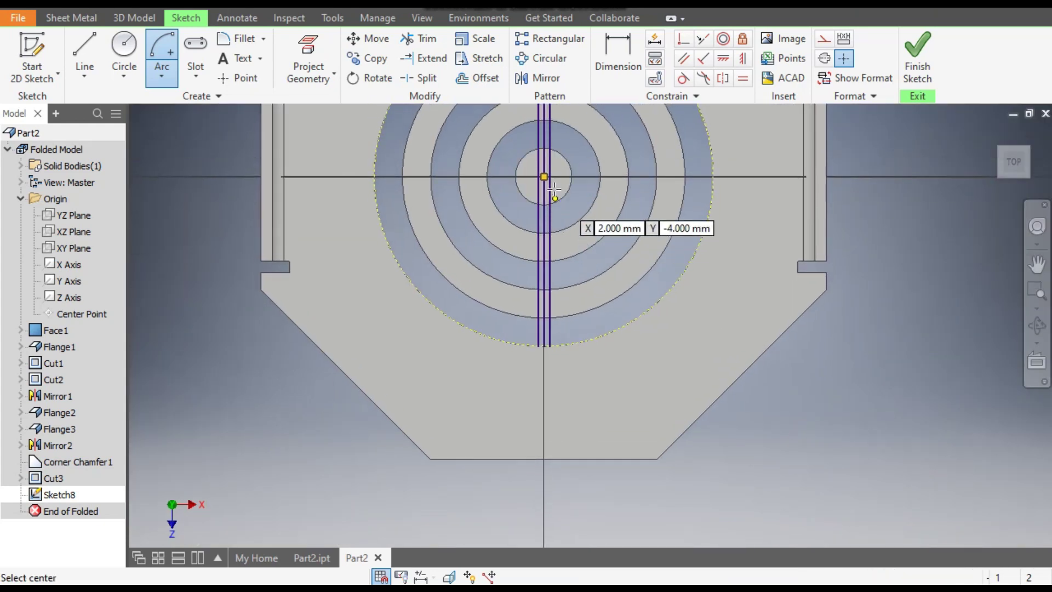
left_click(544, 176)
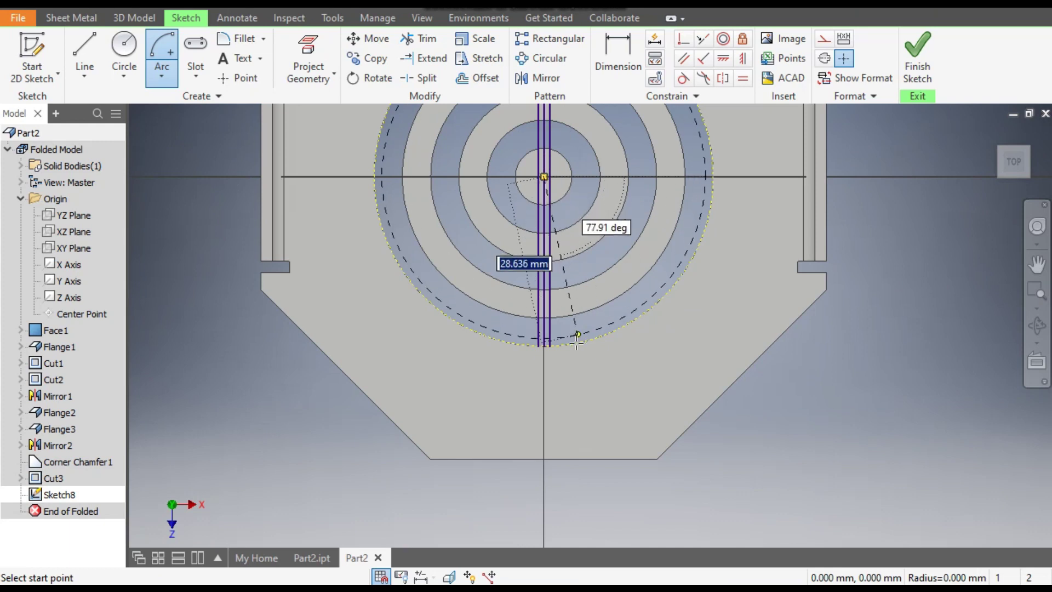
scroll(526, 340, "down", 3)
left_click(511, 349)
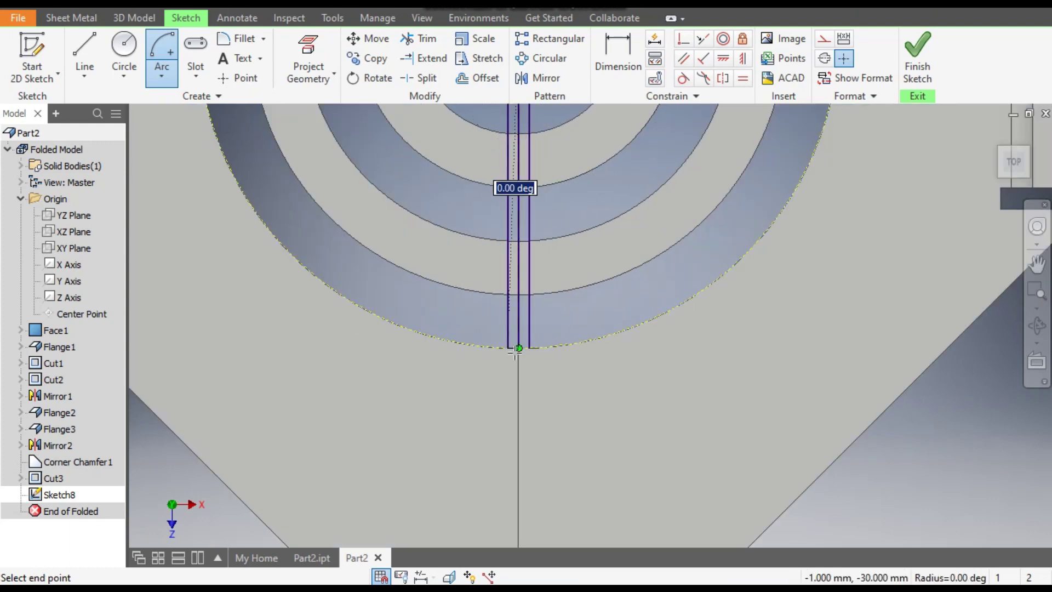
scroll(518, 350, "down", 3)
left_click(567, 357)
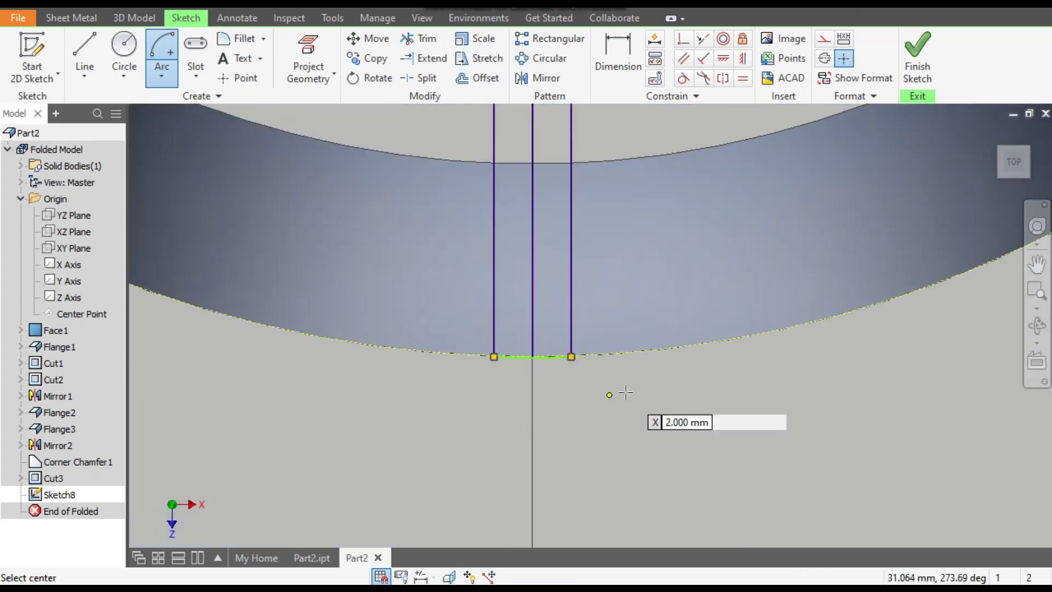
scroll(616, 392, "up", 5)
middle_click_drag(681, 280, 684, 351)
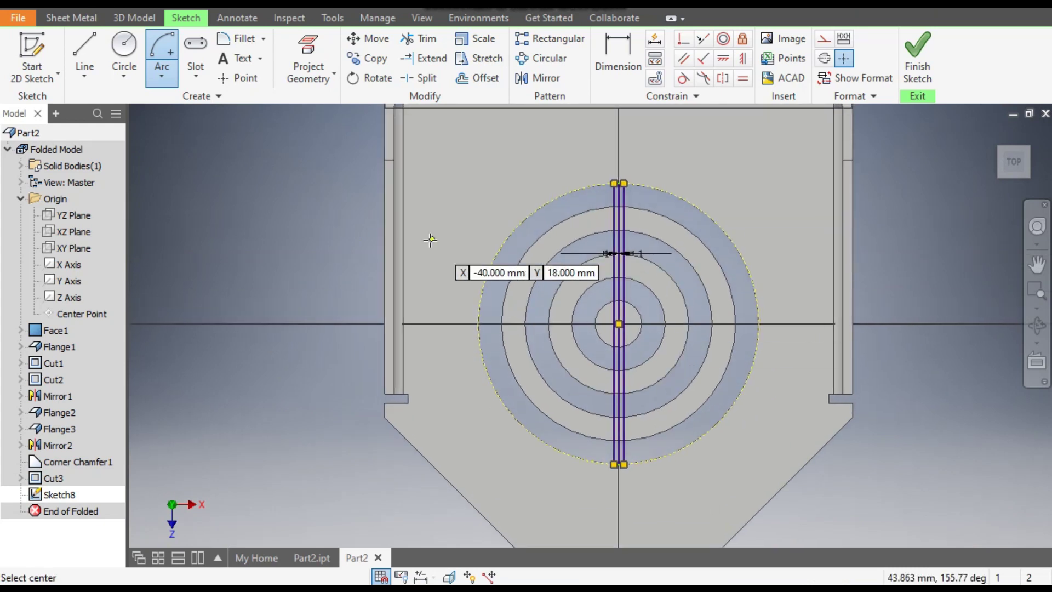
key("Escape")
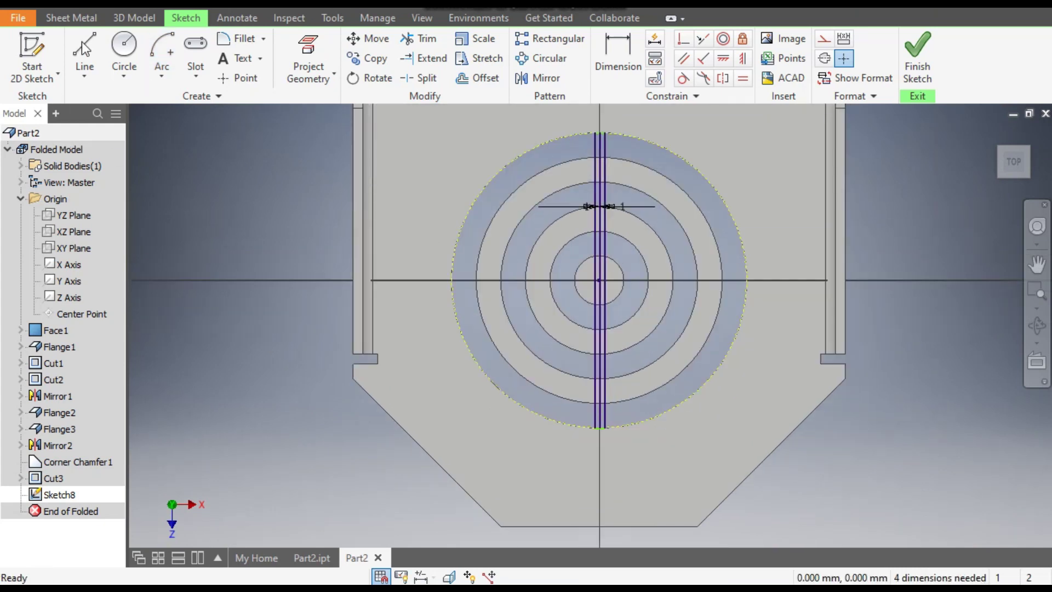
Create a sheet metal Face from the Sketch8 strip profile, adding a vertical rib
left_click(70, 18)
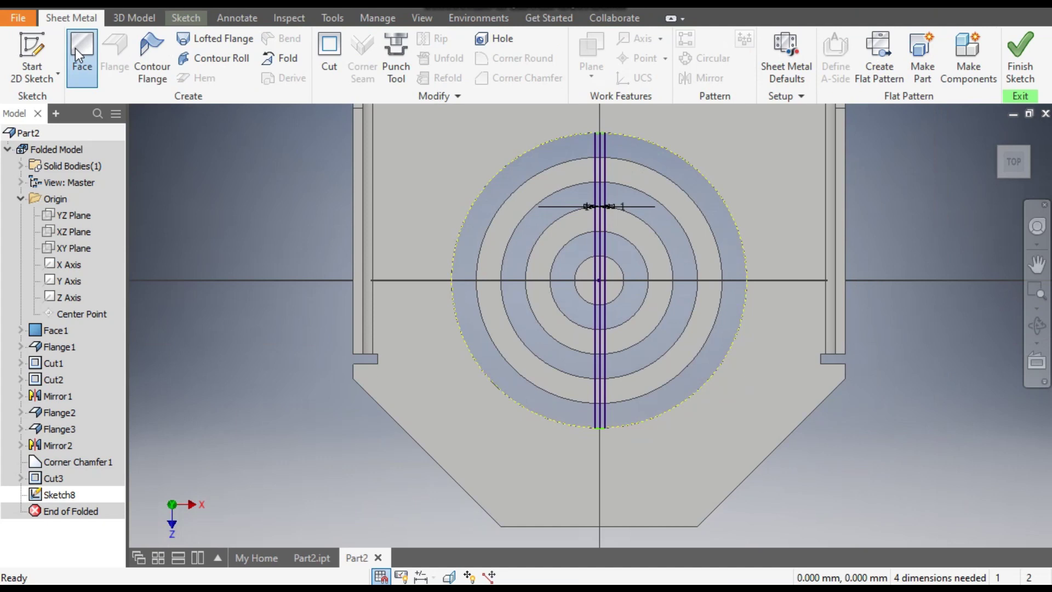
left_click(77, 49)
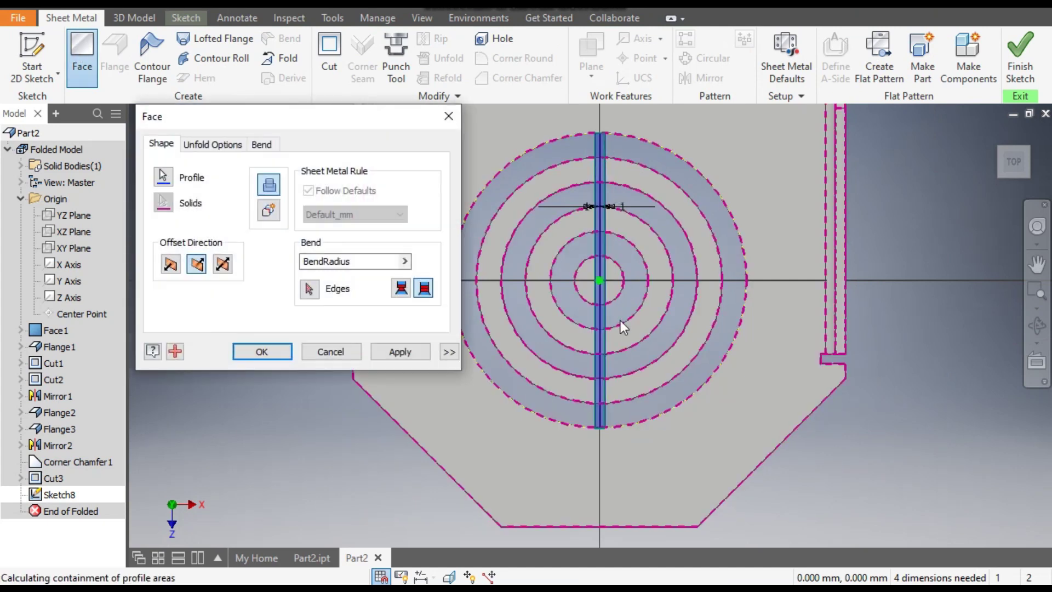
left_click(262, 351)
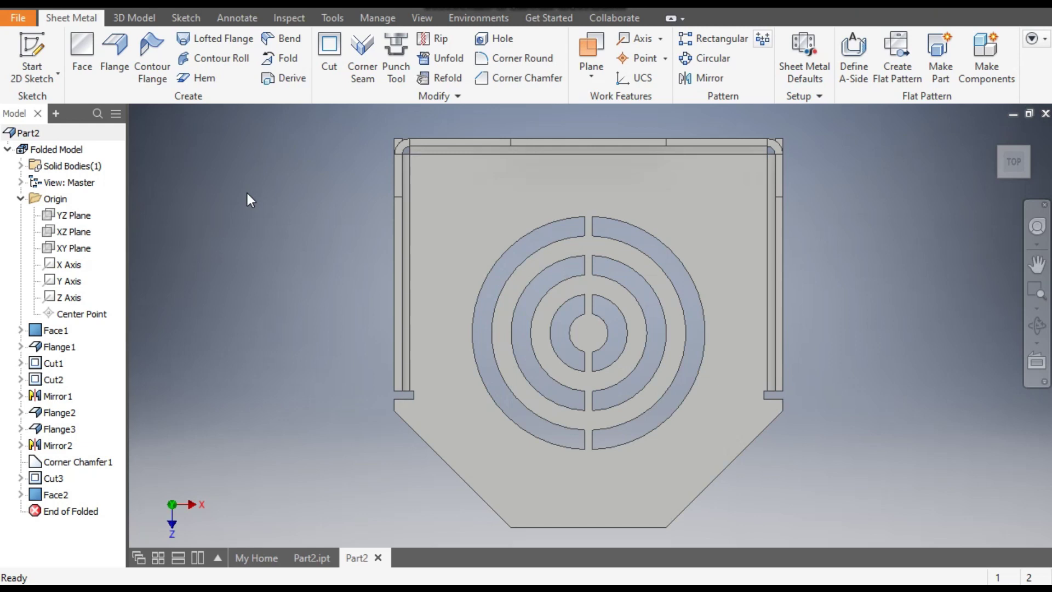
Set up a circular pattern of Face2 around the ring's circular edge as axis
left_click(712, 58)
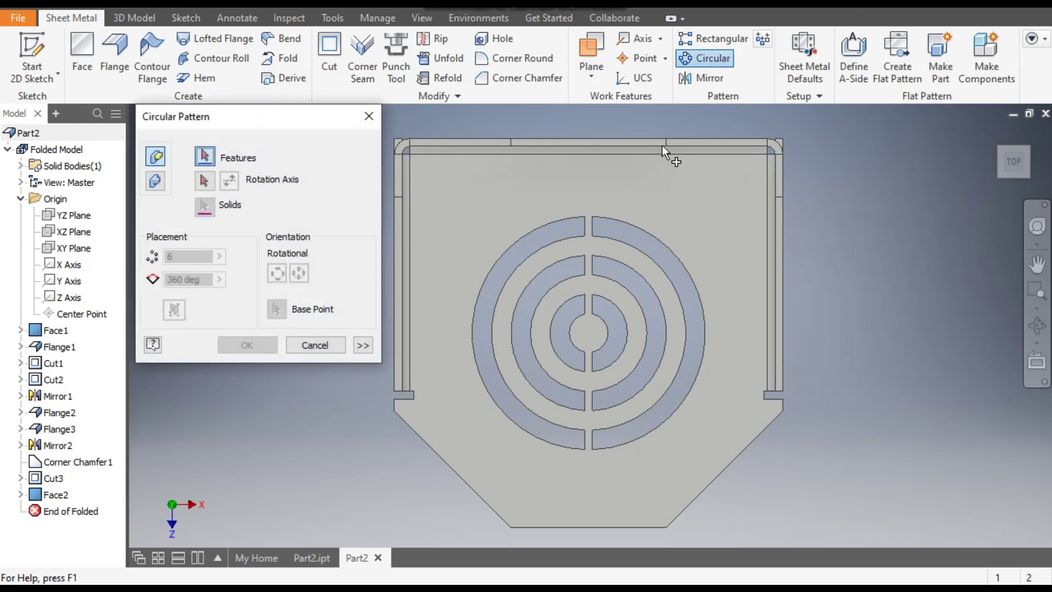
left_click(57, 495)
left_click(204, 180)
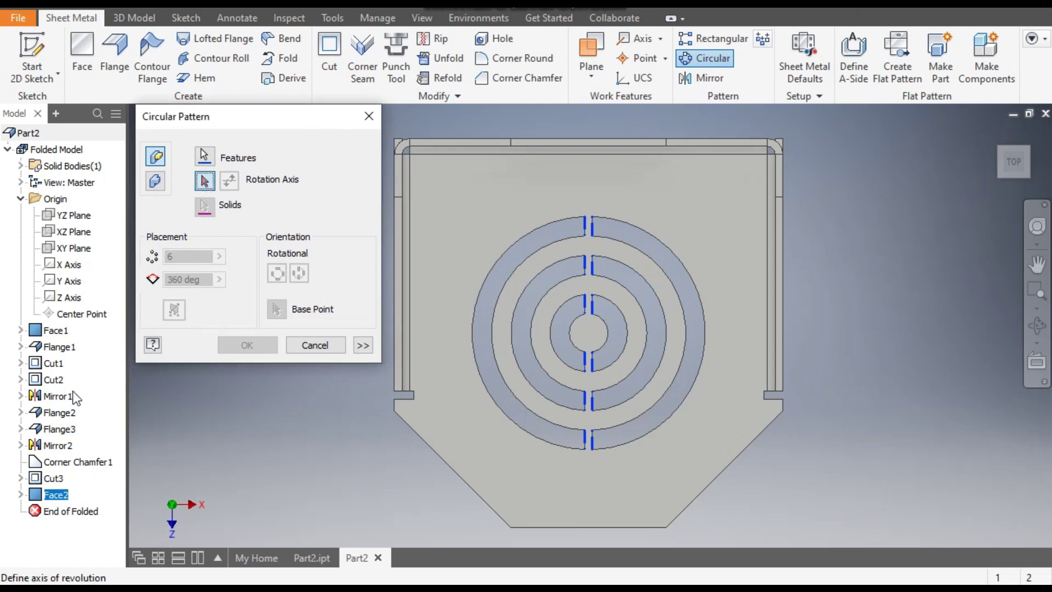
left_click(995, 132)
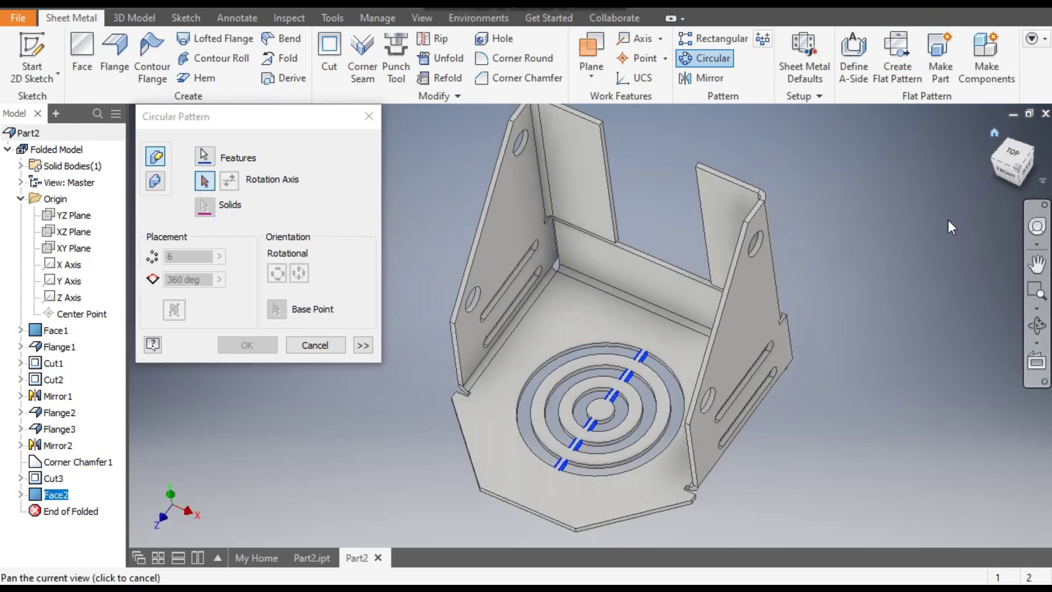
left_click(564, 458)
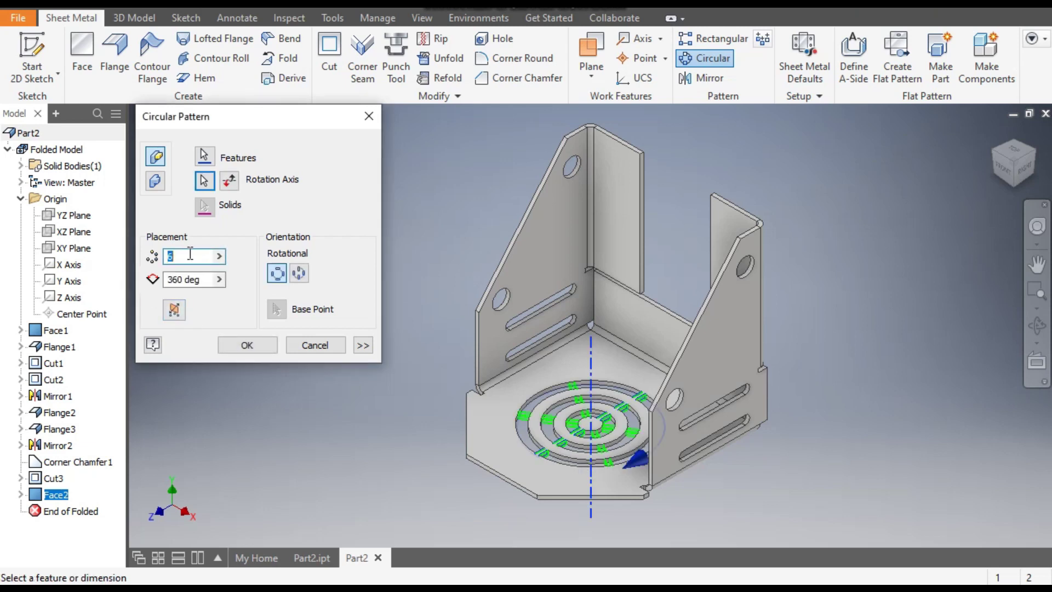
Set the pattern count to 8 and confirm, creating eight radial ribs
type("8")
left_click(247, 345)
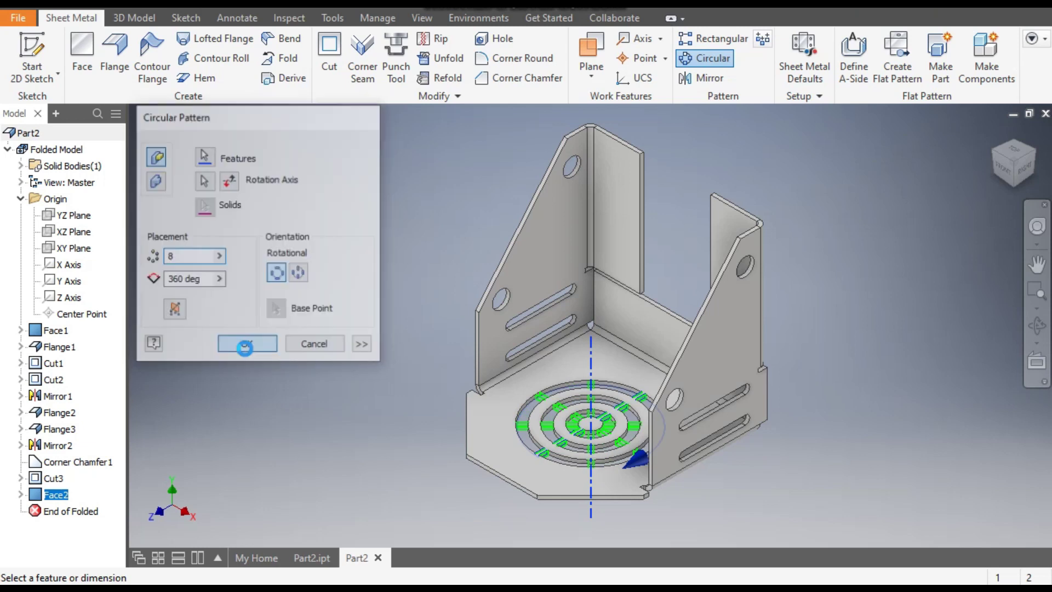
middle_click_drag(247, 350, 238, 364)
scroll(466, 441, "up", 5)
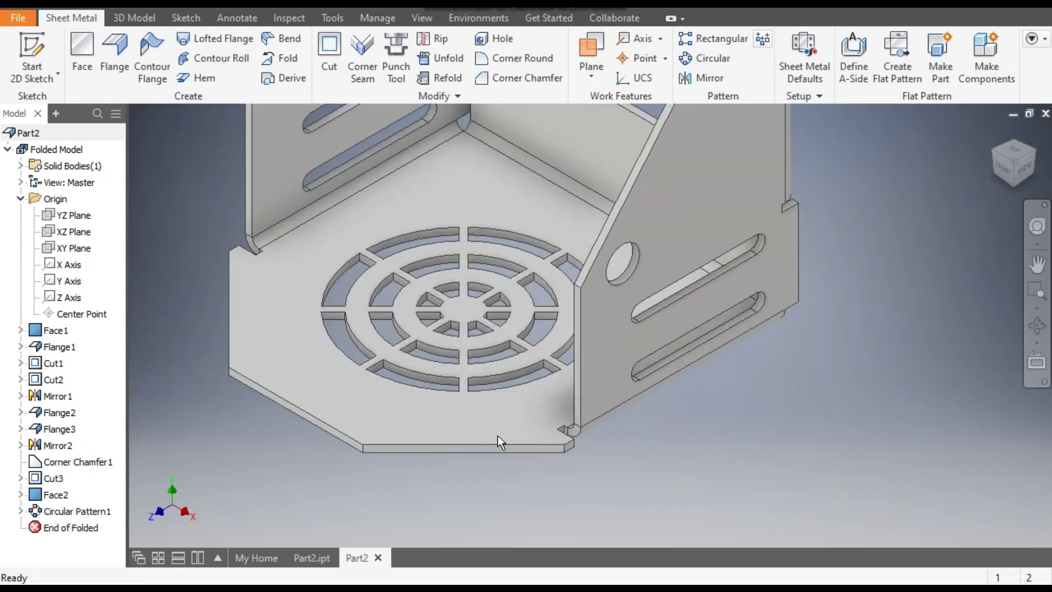
left_click_drag(501, 507, 557, 544)
scroll(557, 544, "down", 3)
scroll(617, 400, "down", 2)
middle_click_drag(616, 400, 638, 381)
key("Escape")
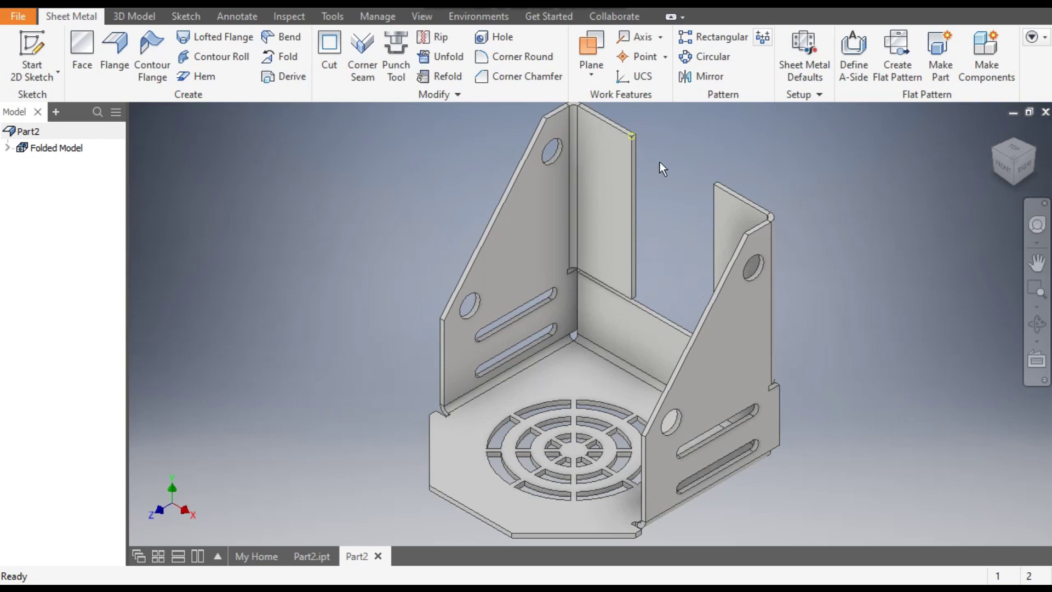
Apply a 15 mm Corner Chamfer to the top corners of the upright flanges
mouse_move(659, 162)
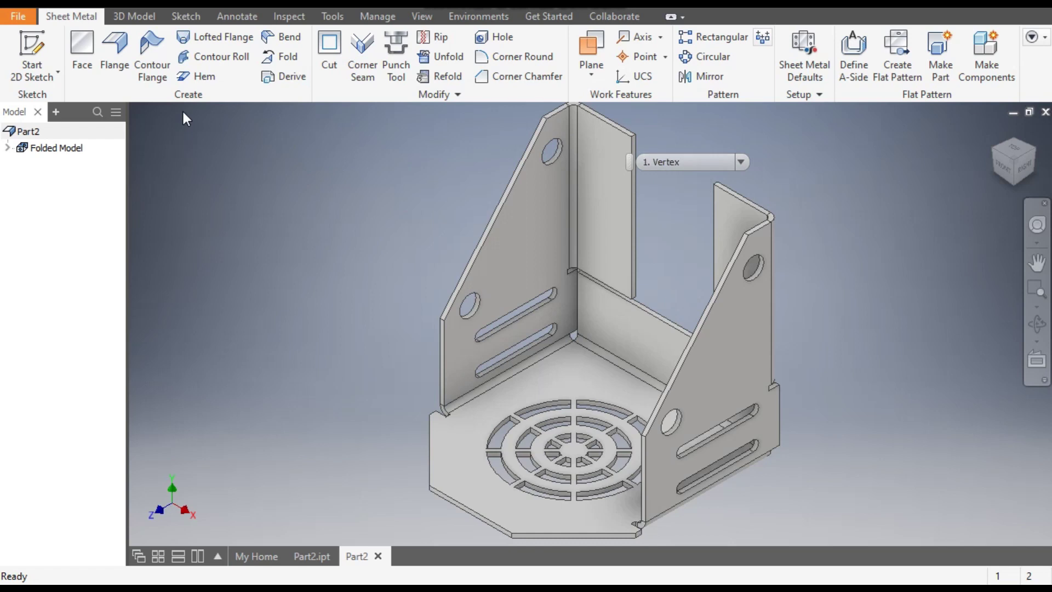
left_click(508, 78)
double_click(293, 171)
type("15")
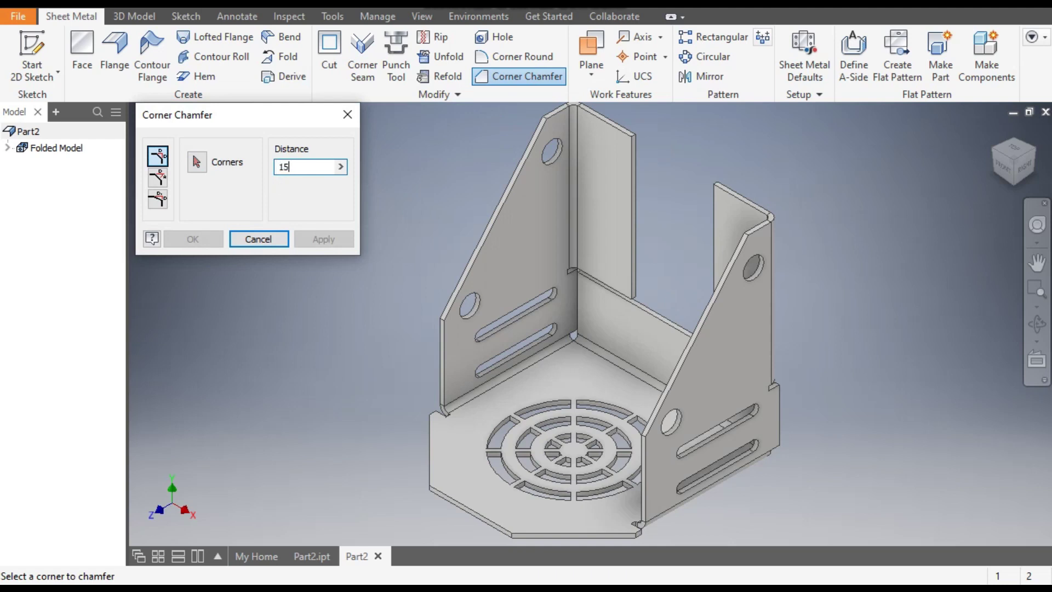
left_click(197, 163)
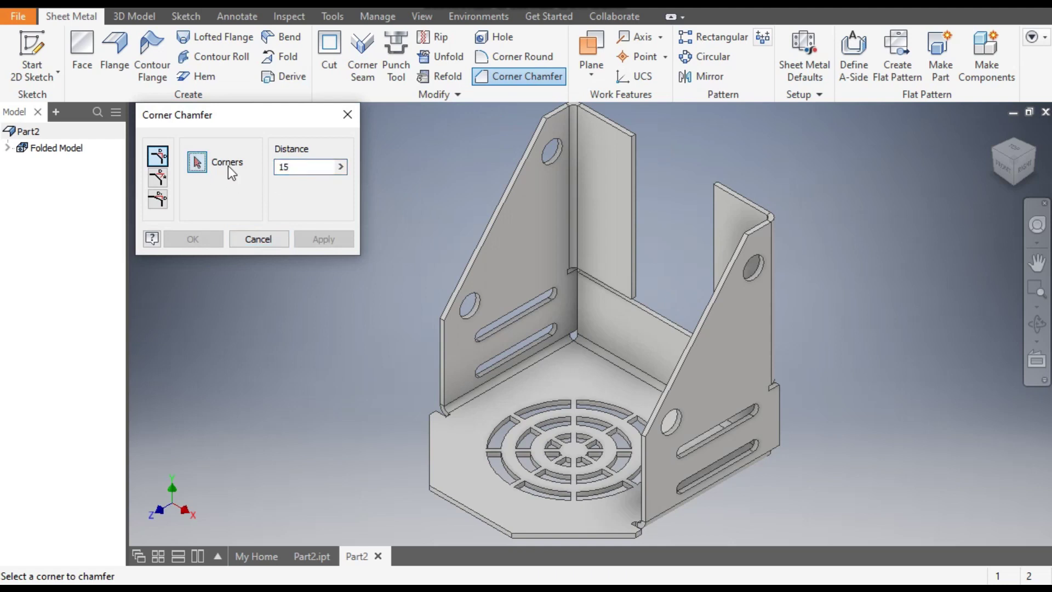
left_click(632, 137)
scroll(738, 187, "down", 3)
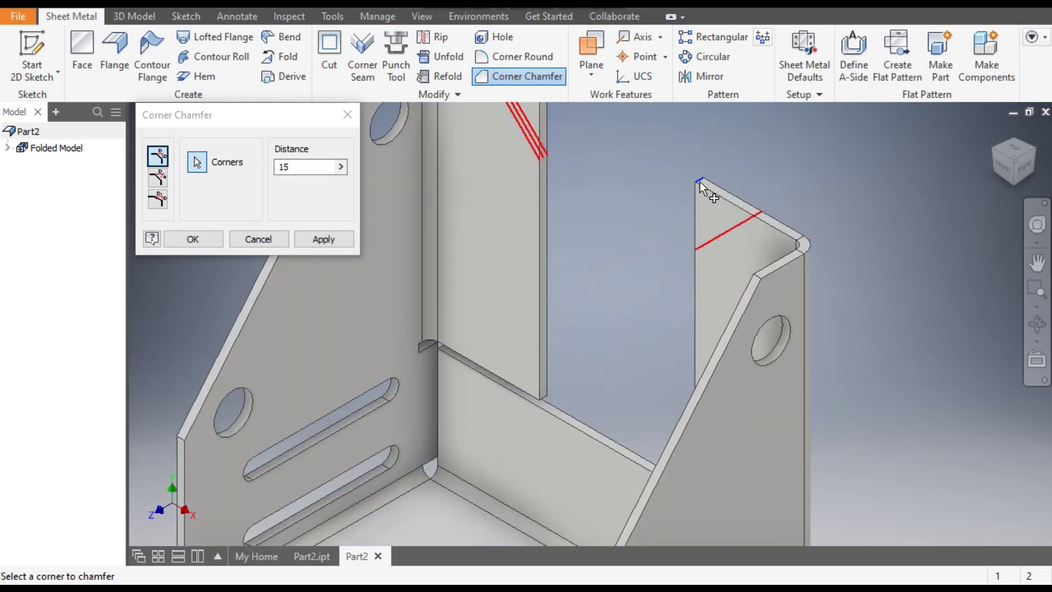
scroll(700, 183, "up", 5)
left_click(302, 240)
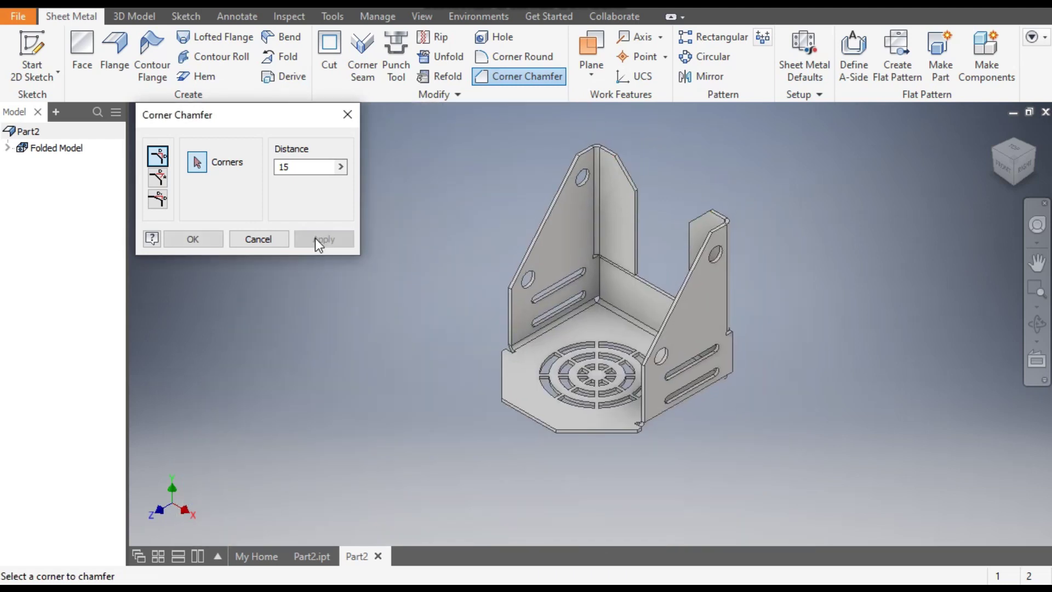
left_click(347, 115)
scroll(433, 186, "down", 2)
middle_click_drag(438, 198, 408, 169)
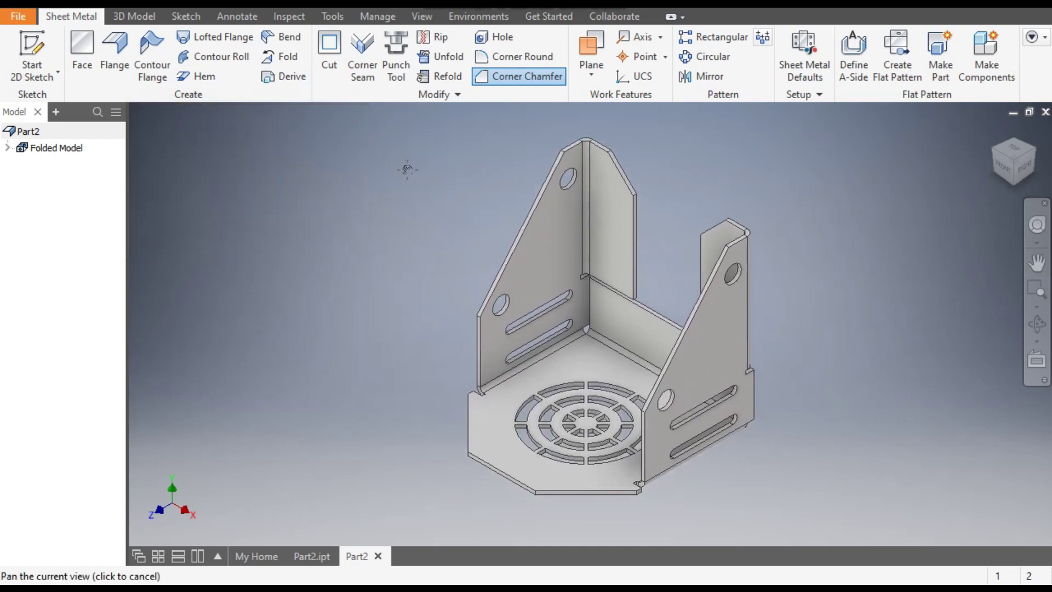
Apply the Metal 1800F Hot appearance to the bracket from the appearance list
left_click(416, 3)
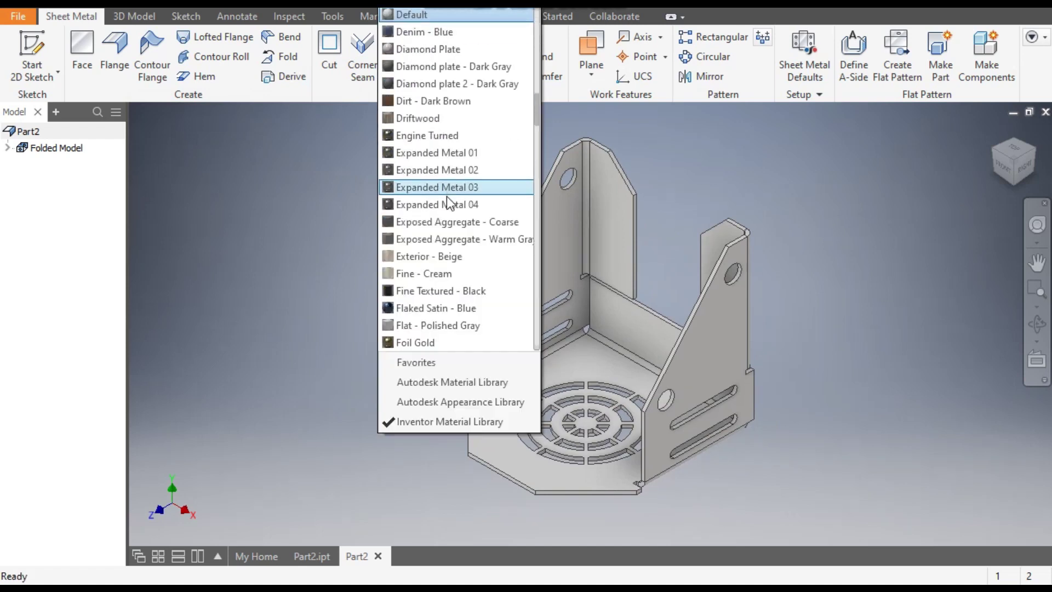
scroll(447, 197, "up", 3)
scroll(447, 198, "down", 10)
scroll(446, 196, "down", 7)
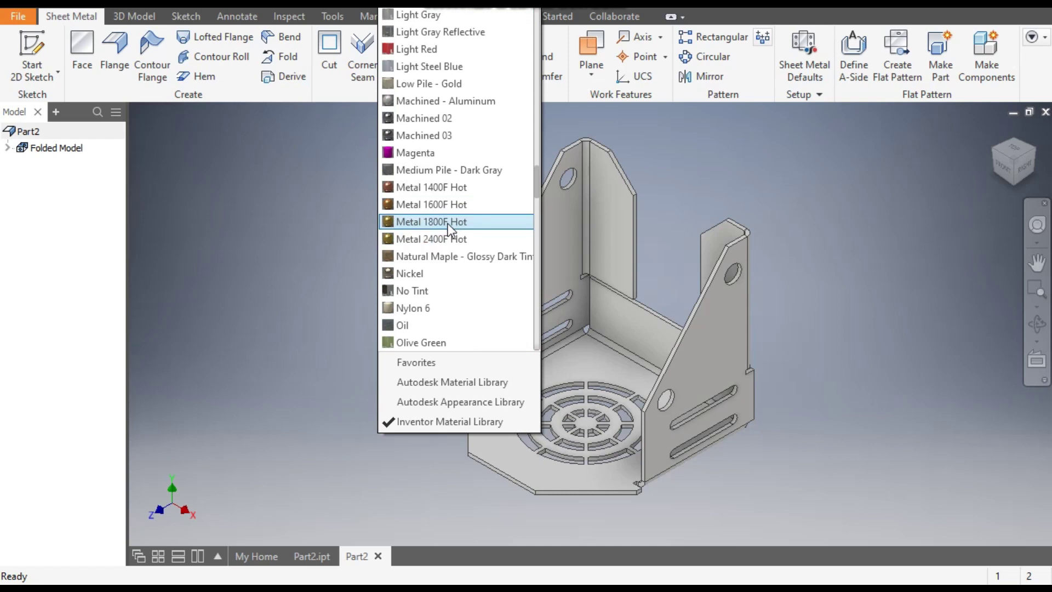
left_click(448, 223)
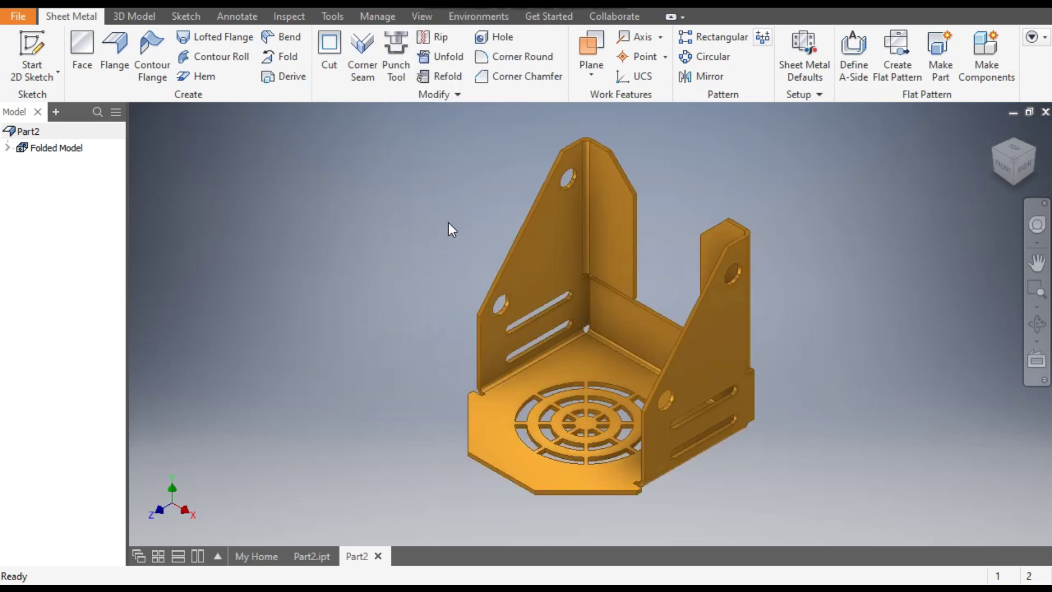
Create the bracket's flat pattern, then return to the folded part
left_click(899, 54)
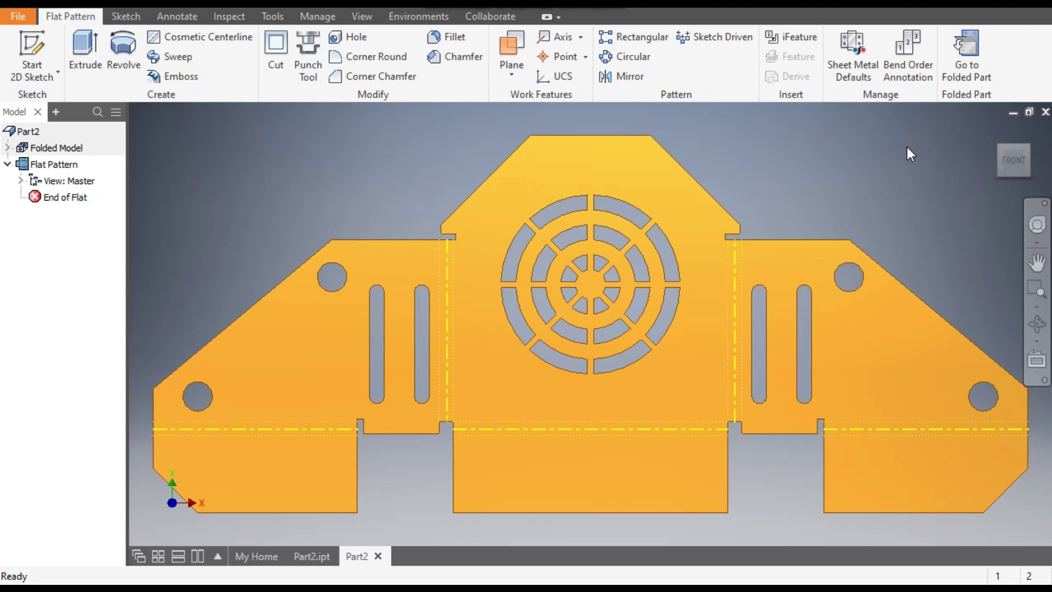
left_click(967, 66)
key("F2")
left_click_drag(808, 337, 836, 346)
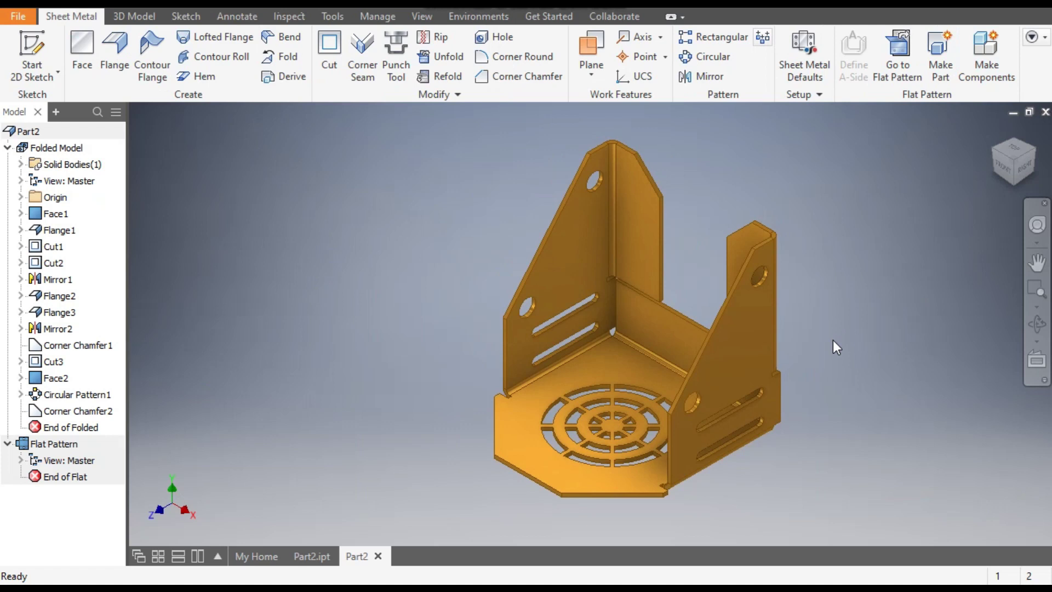